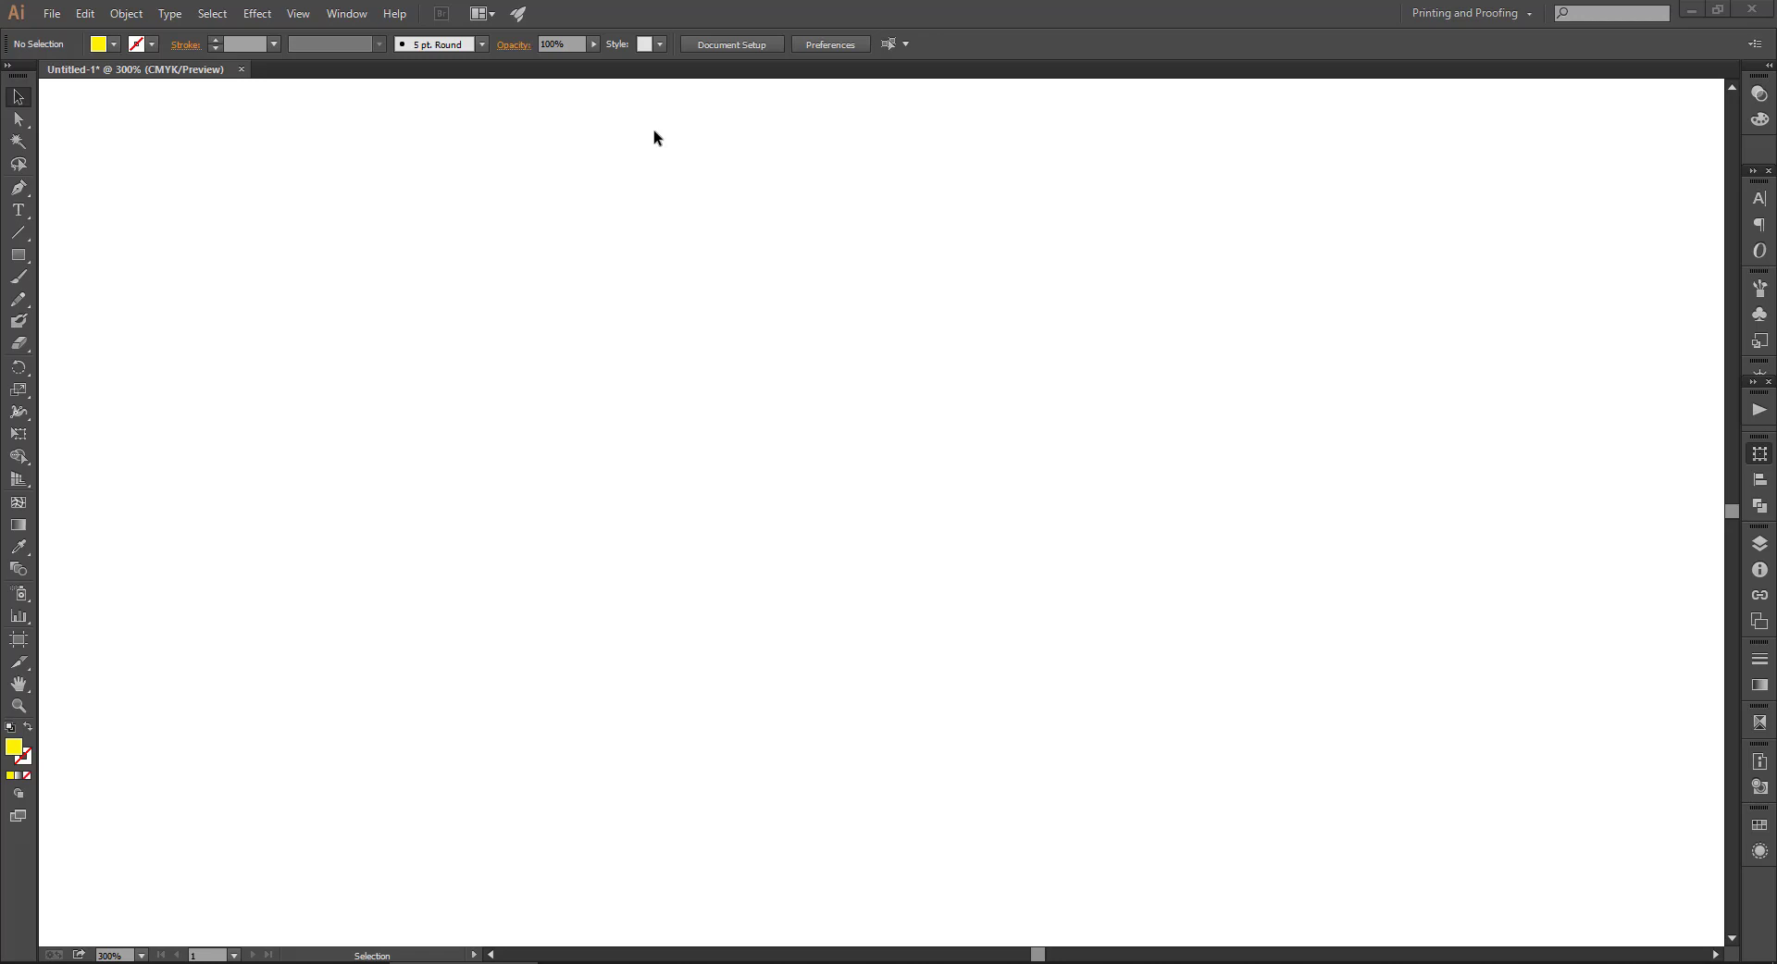
- Paint a series of freehand red strokes, curves and loops across the empty canvas with the Blob Brush
key(n)
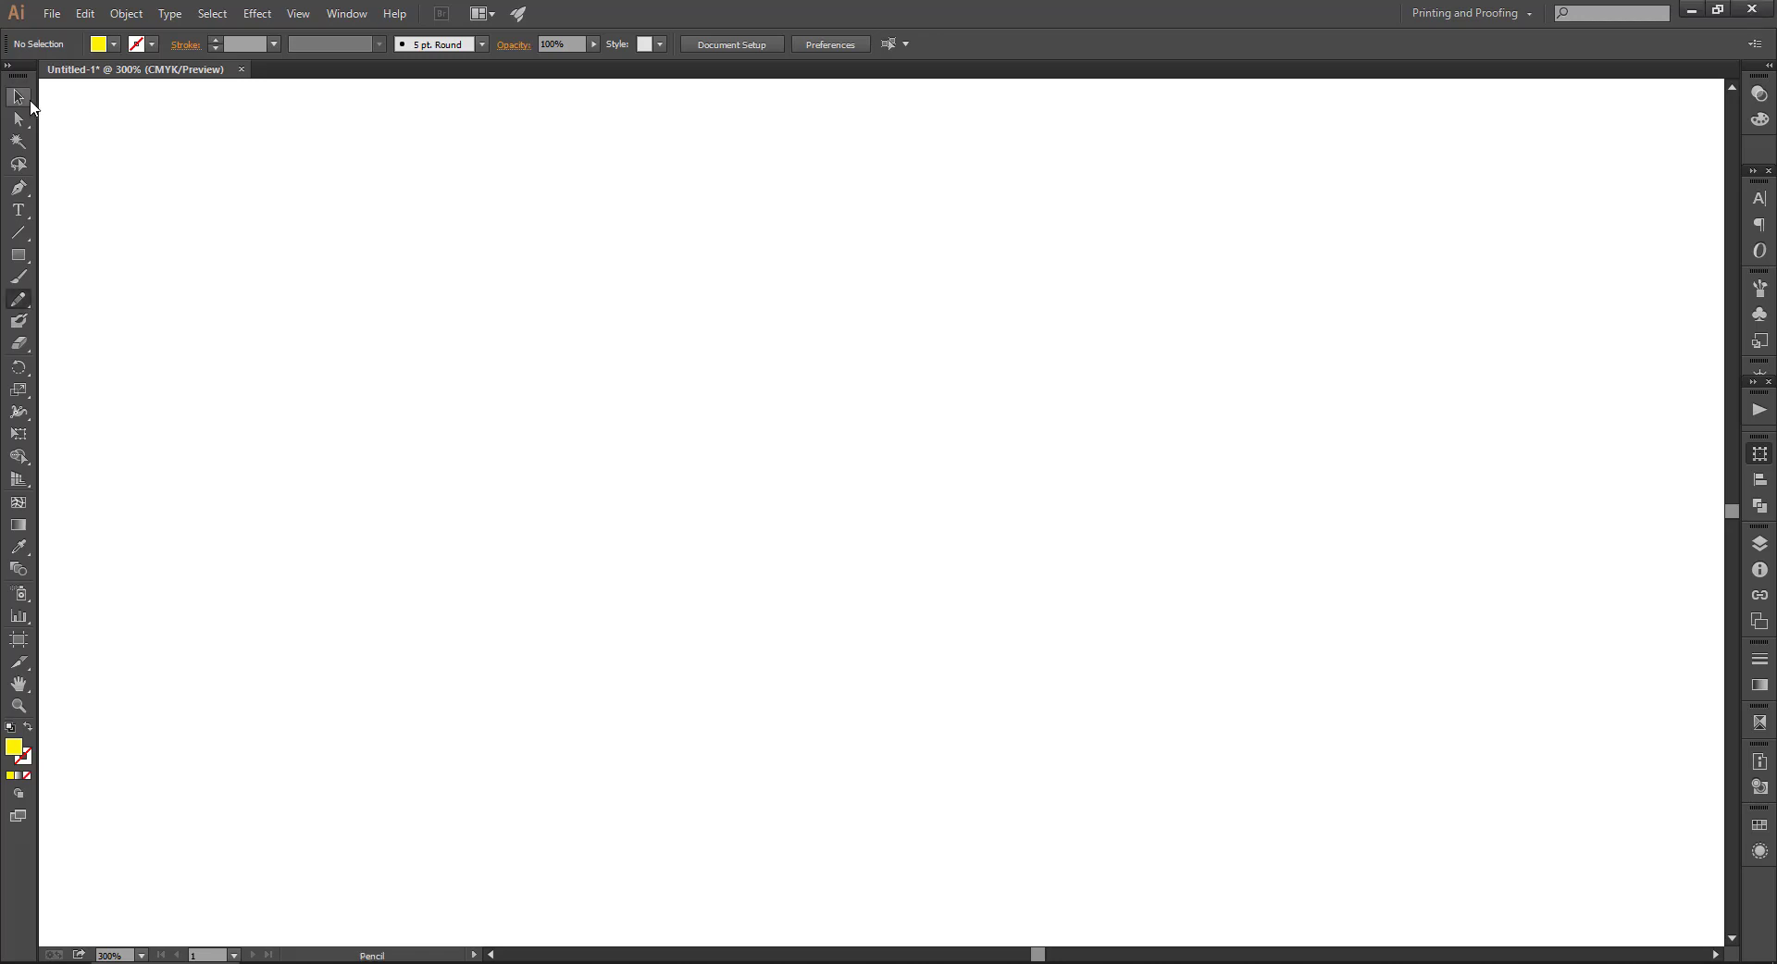
click(19, 322)
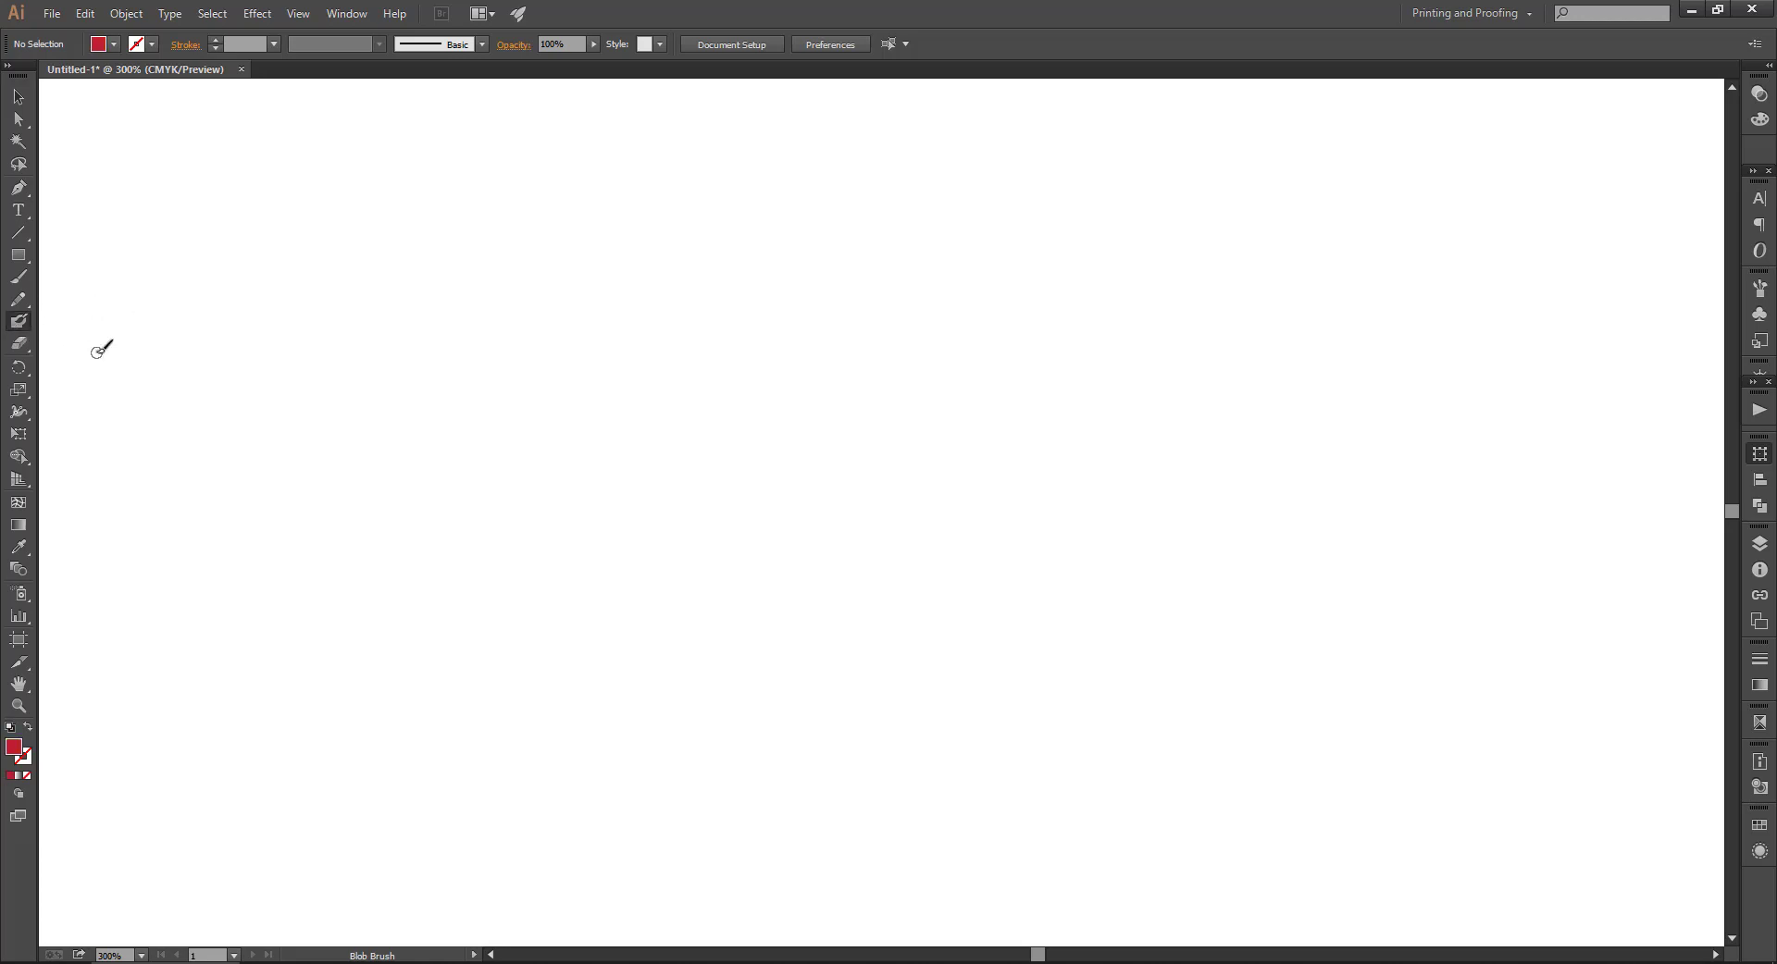
mouse_move(123, 408)
mouse_down()
mouse_move(193, 353)
mouse_move(381, 302)
mouse_move(433, 333)
mouse_up()
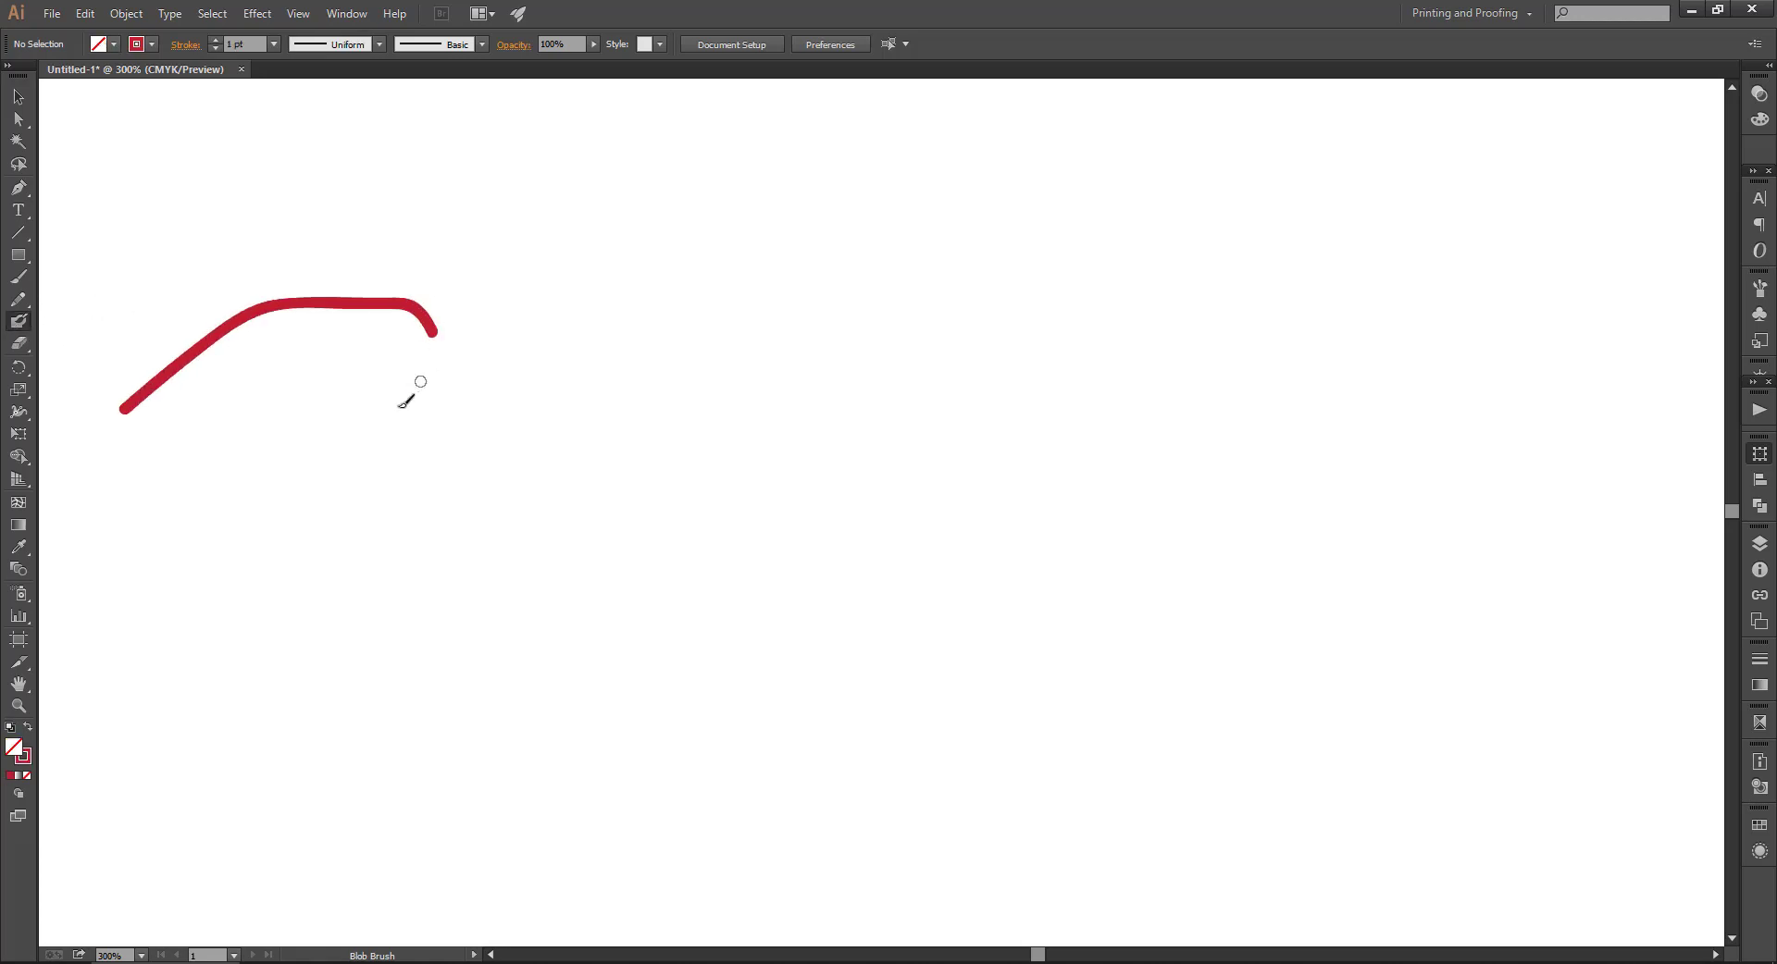
drag(389, 400, 507, 430)
drag(624, 409, 686, 303)
mouse_move(598, 224)
mouse_down()
mouse_move(826, 282)
mouse_move(816, 326)
mouse_up()
drag(540, 299, 698, 442)
mouse_move(496, 559)
mouse_down()
mouse_move(702, 609)
mouse_move(1094, 396)
mouse_move(1220, 393)
mouse_up()
mouse_move(1124, 217)
mouse_down()
mouse_move(953, 300)
mouse_move(1025, 477)
mouse_move(1421, 331)
mouse_move(1244, 204)
mouse_move(1115, 230)
mouse_up()
mouse_move(976, 622)
mouse_down()
mouse_move(1124, 599)
mouse_move(1138, 613)
mouse_move(946, 629)
mouse_up()
mouse_move(803, 725)
mouse_down()
mouse_move(944, 573)
mouse_move(814, 650)
mouse_up()
mouse_move(404, 720)
mouse_down()
mouse_move(534, 648)
mouse_move(411, 647)
mouse_move(460, 631)
mouse_up()
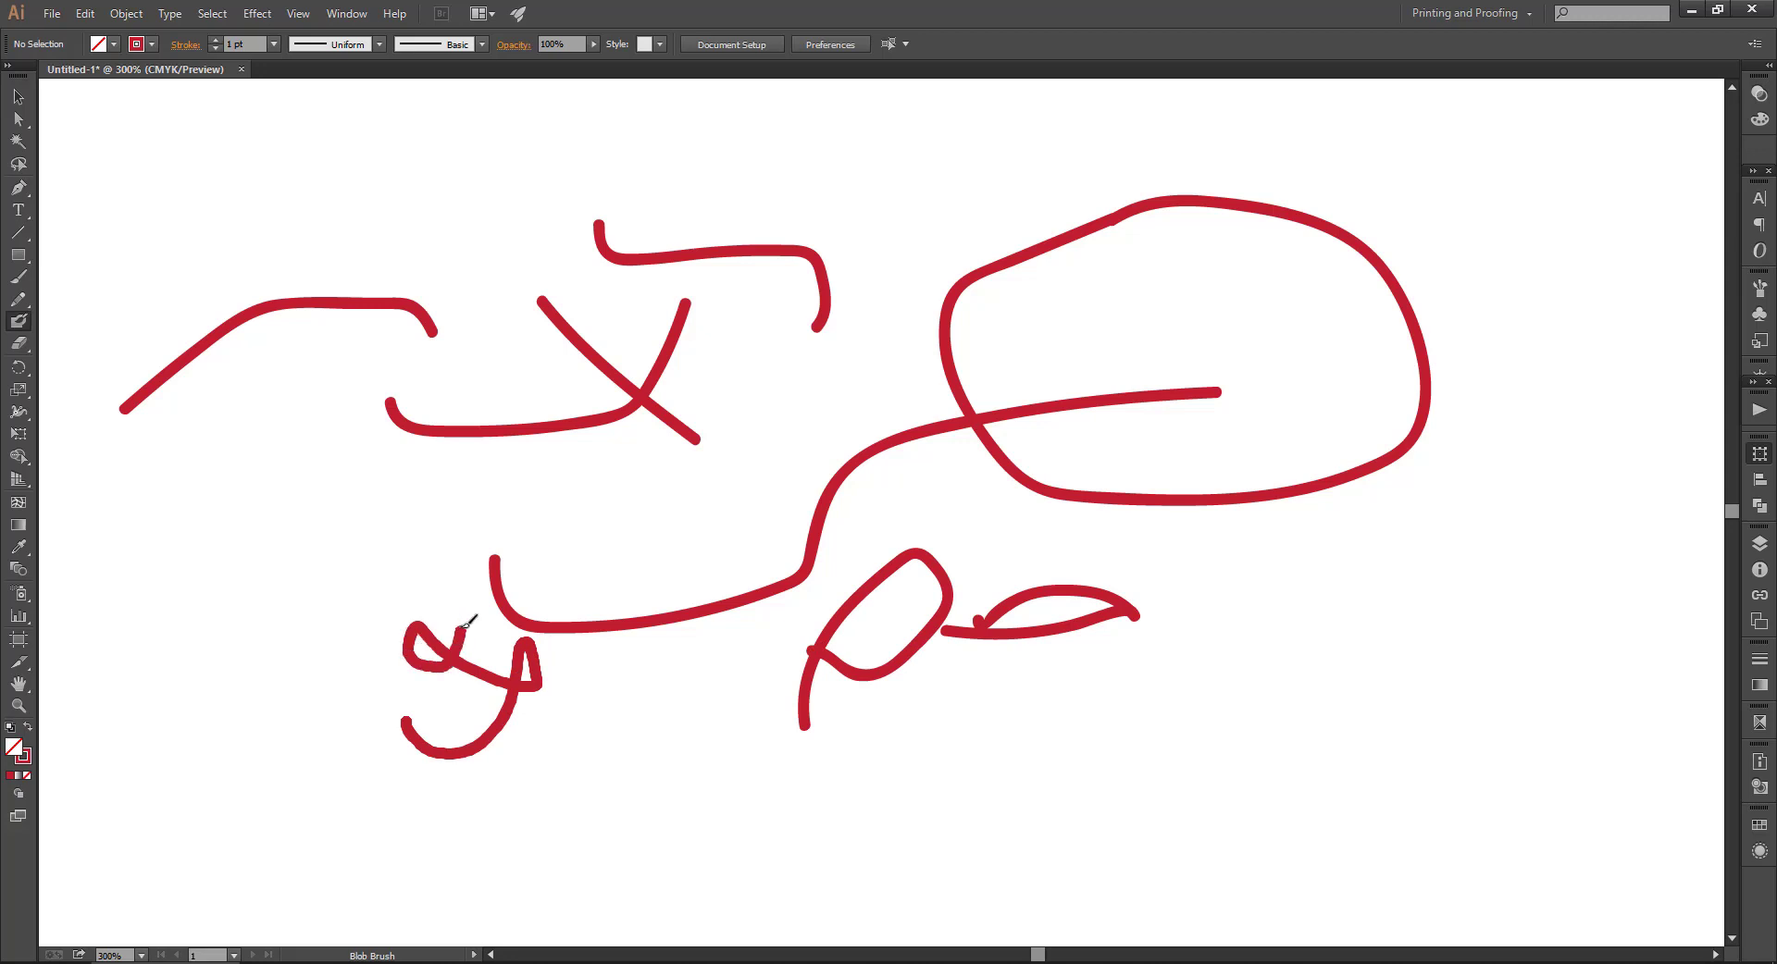
drag(490, 536, 543, 538)
drag(706, 509, 733, 535)
mouse_move(817, 430)
mouse_down()
mouse_move(816, 365)
mouse_move(891, 374)
mouse_up()
drag(887, 179, 704, 238)
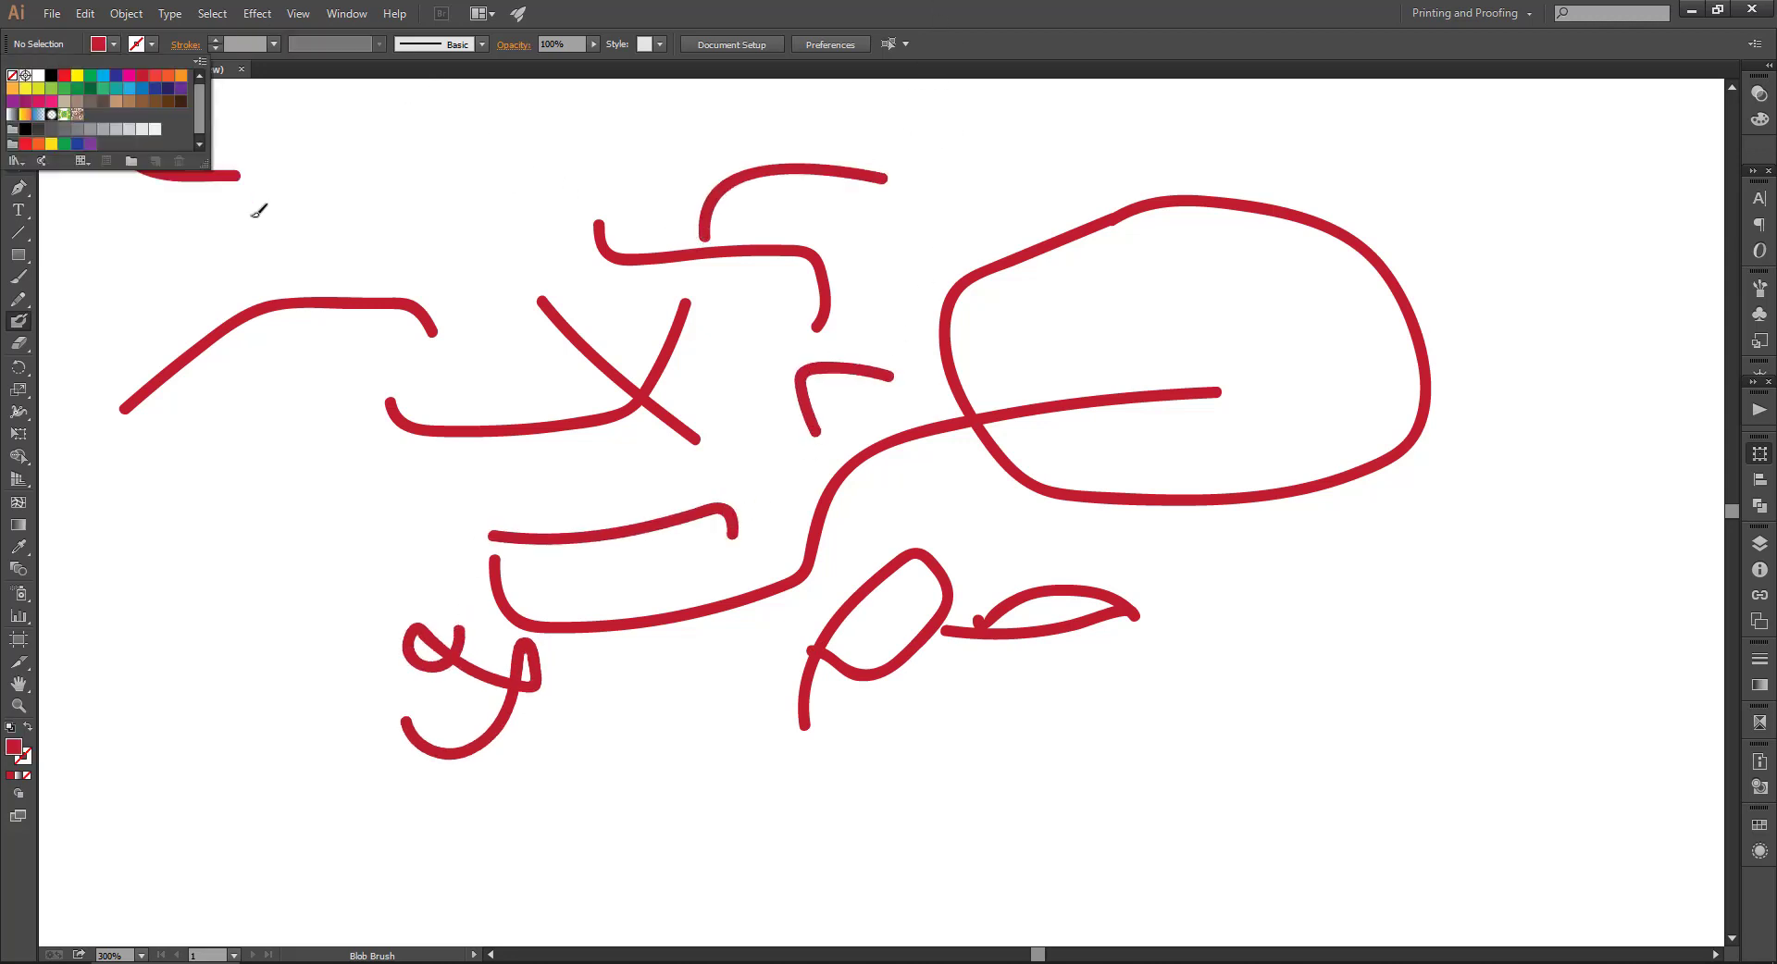
click(256, 212)
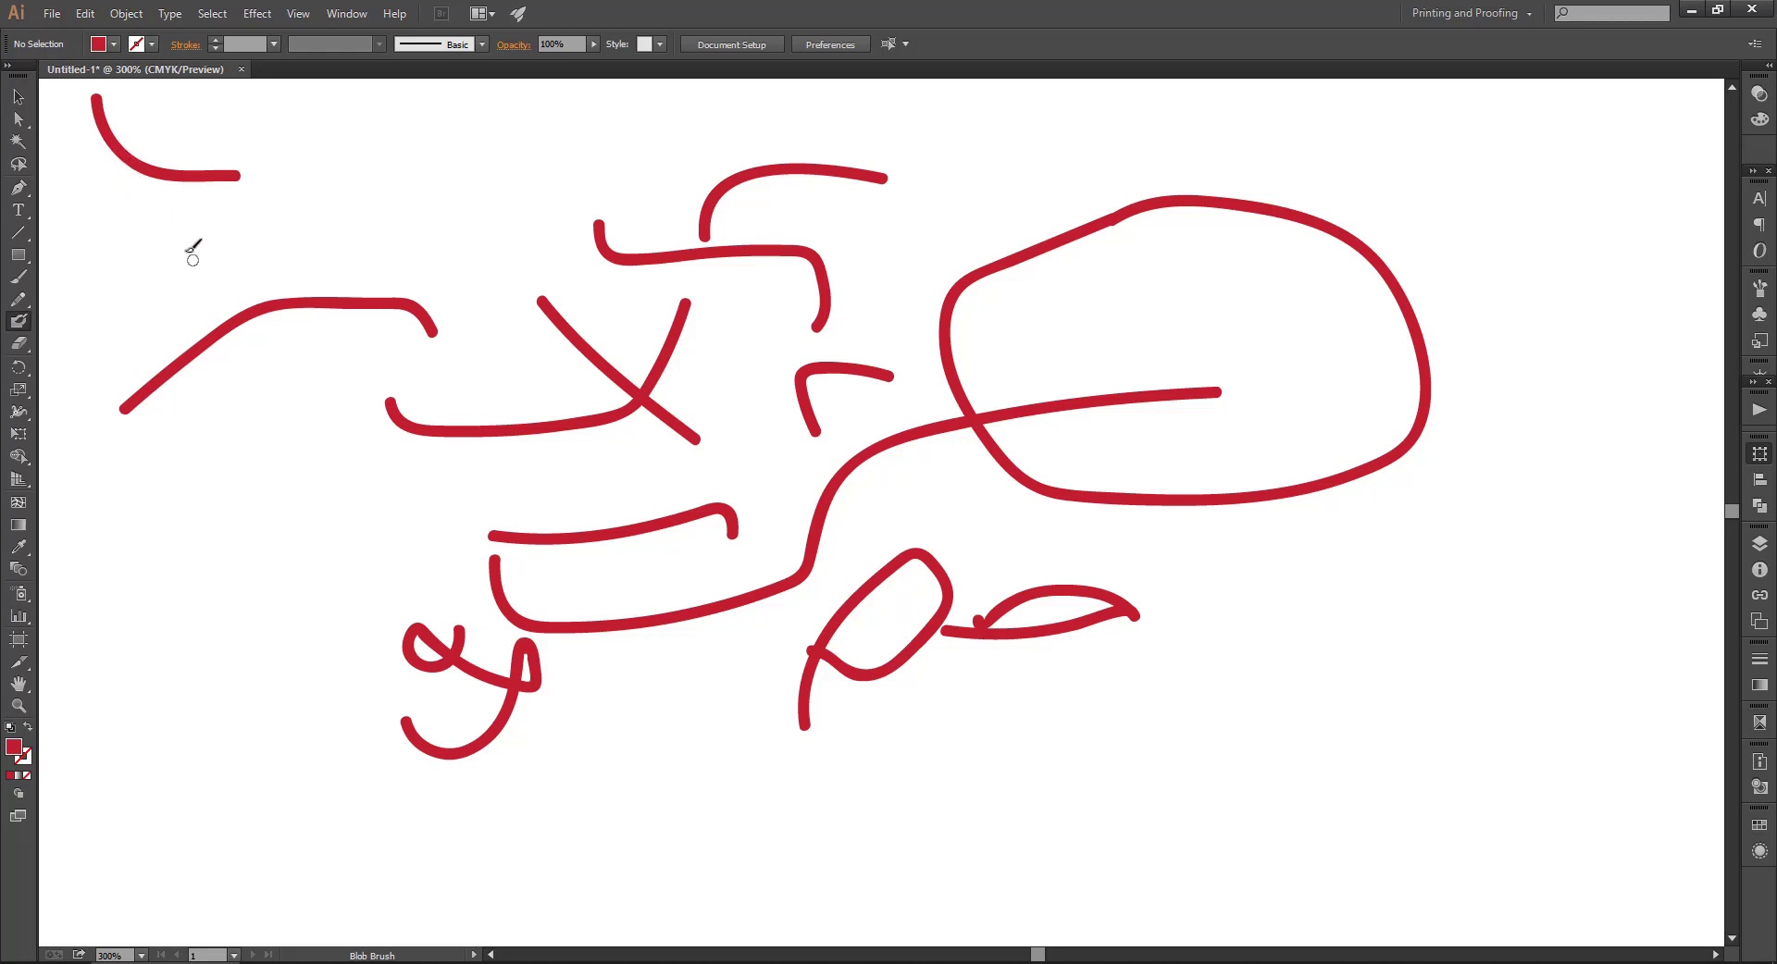
- Turn on Keep Selected in the Blob Brush tool options
double_click(19, 320)
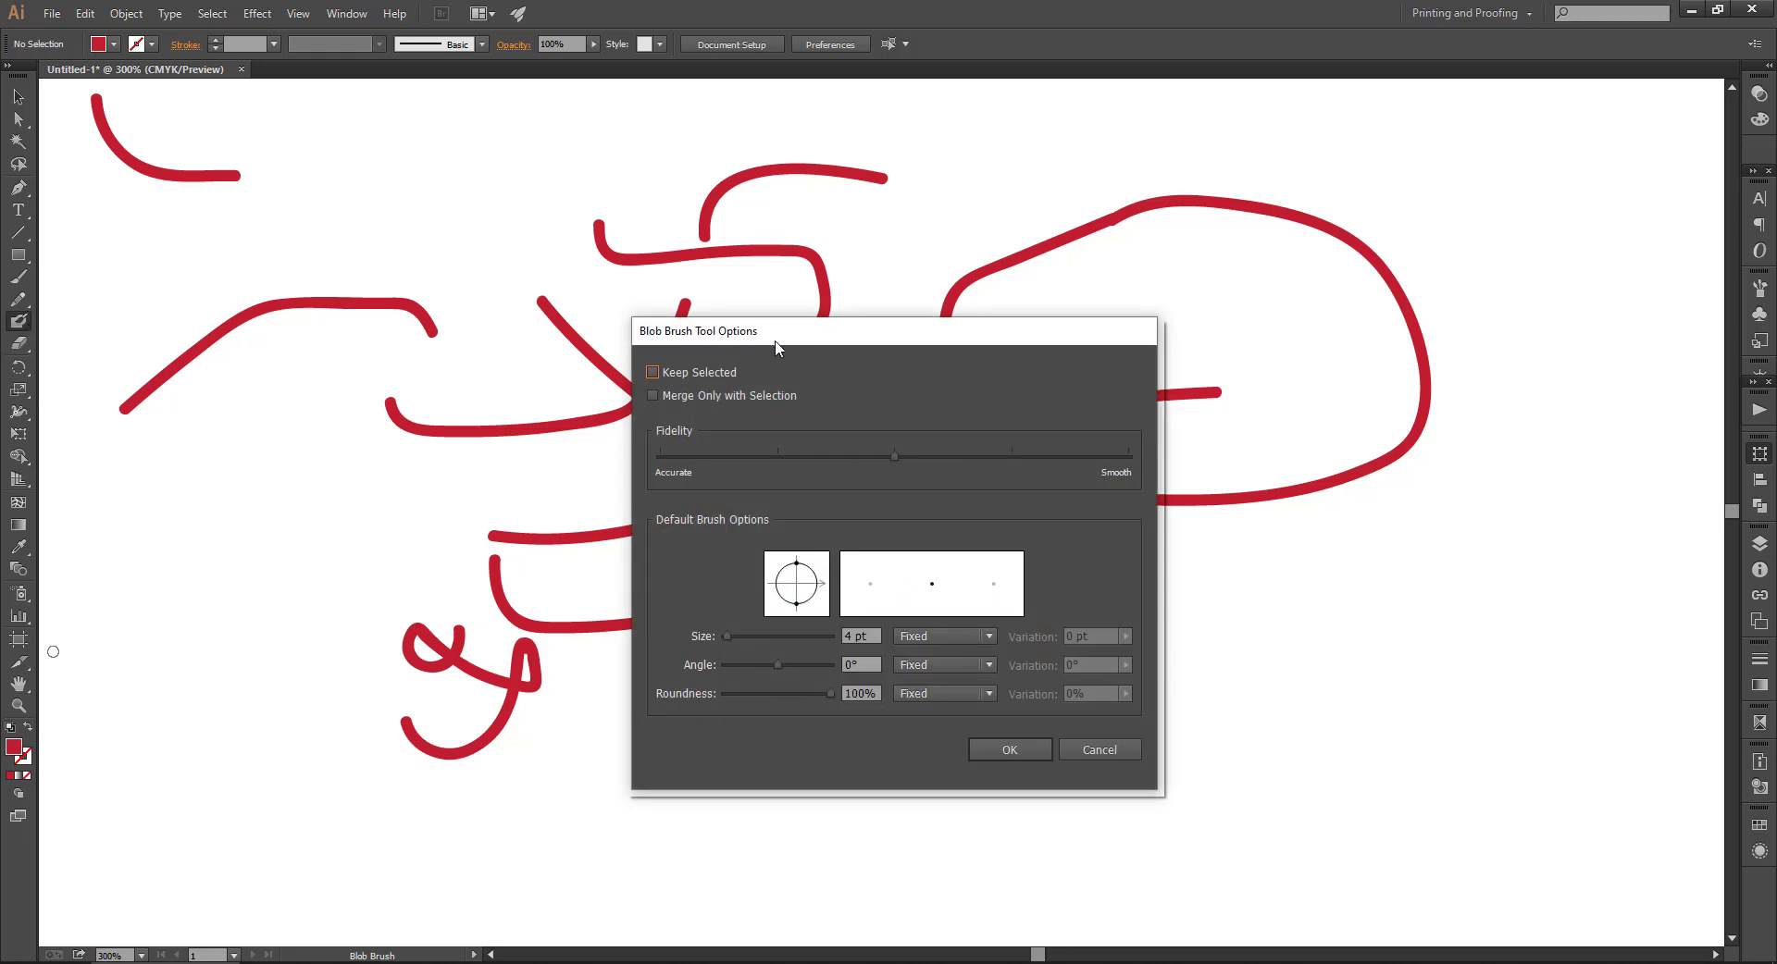
click(653, 372)
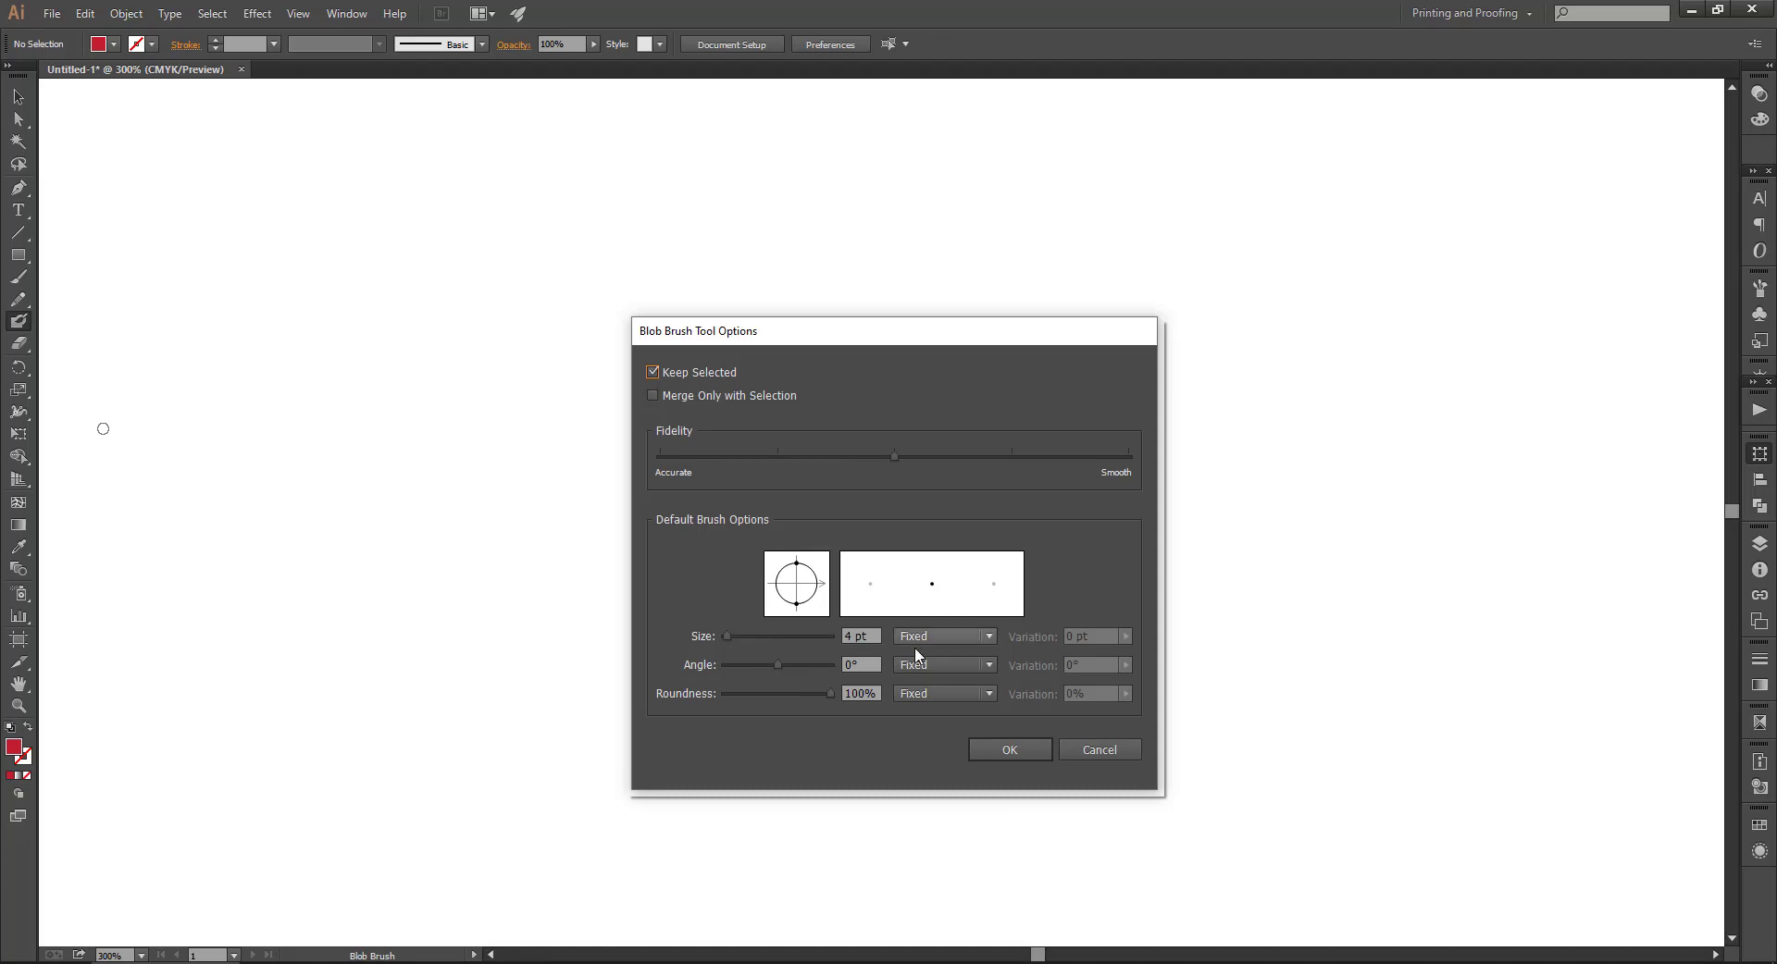
click(1022, 743)
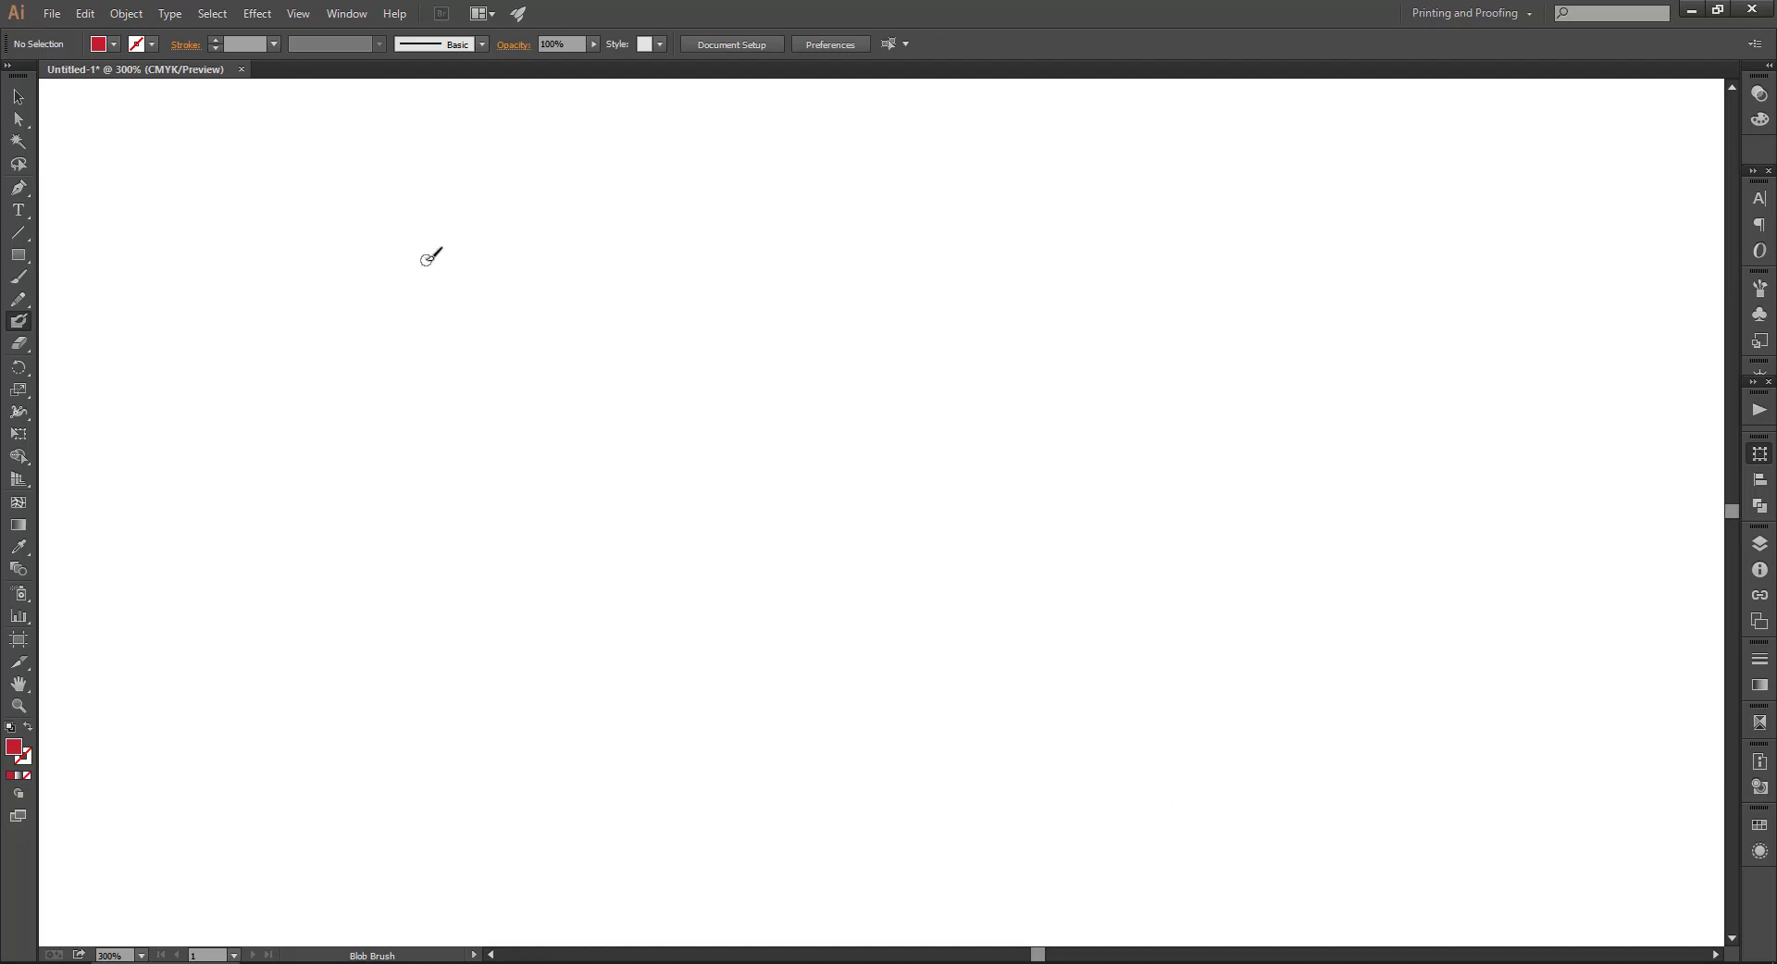
- Paint four separate red strokes, a short curve, a long arc and two long slanted lines, with the Blob Brush
mouse_move(424, 258)
mouse_down()
mouse_move(457, 312)
mouse_move(621, 284)
mouse_up()
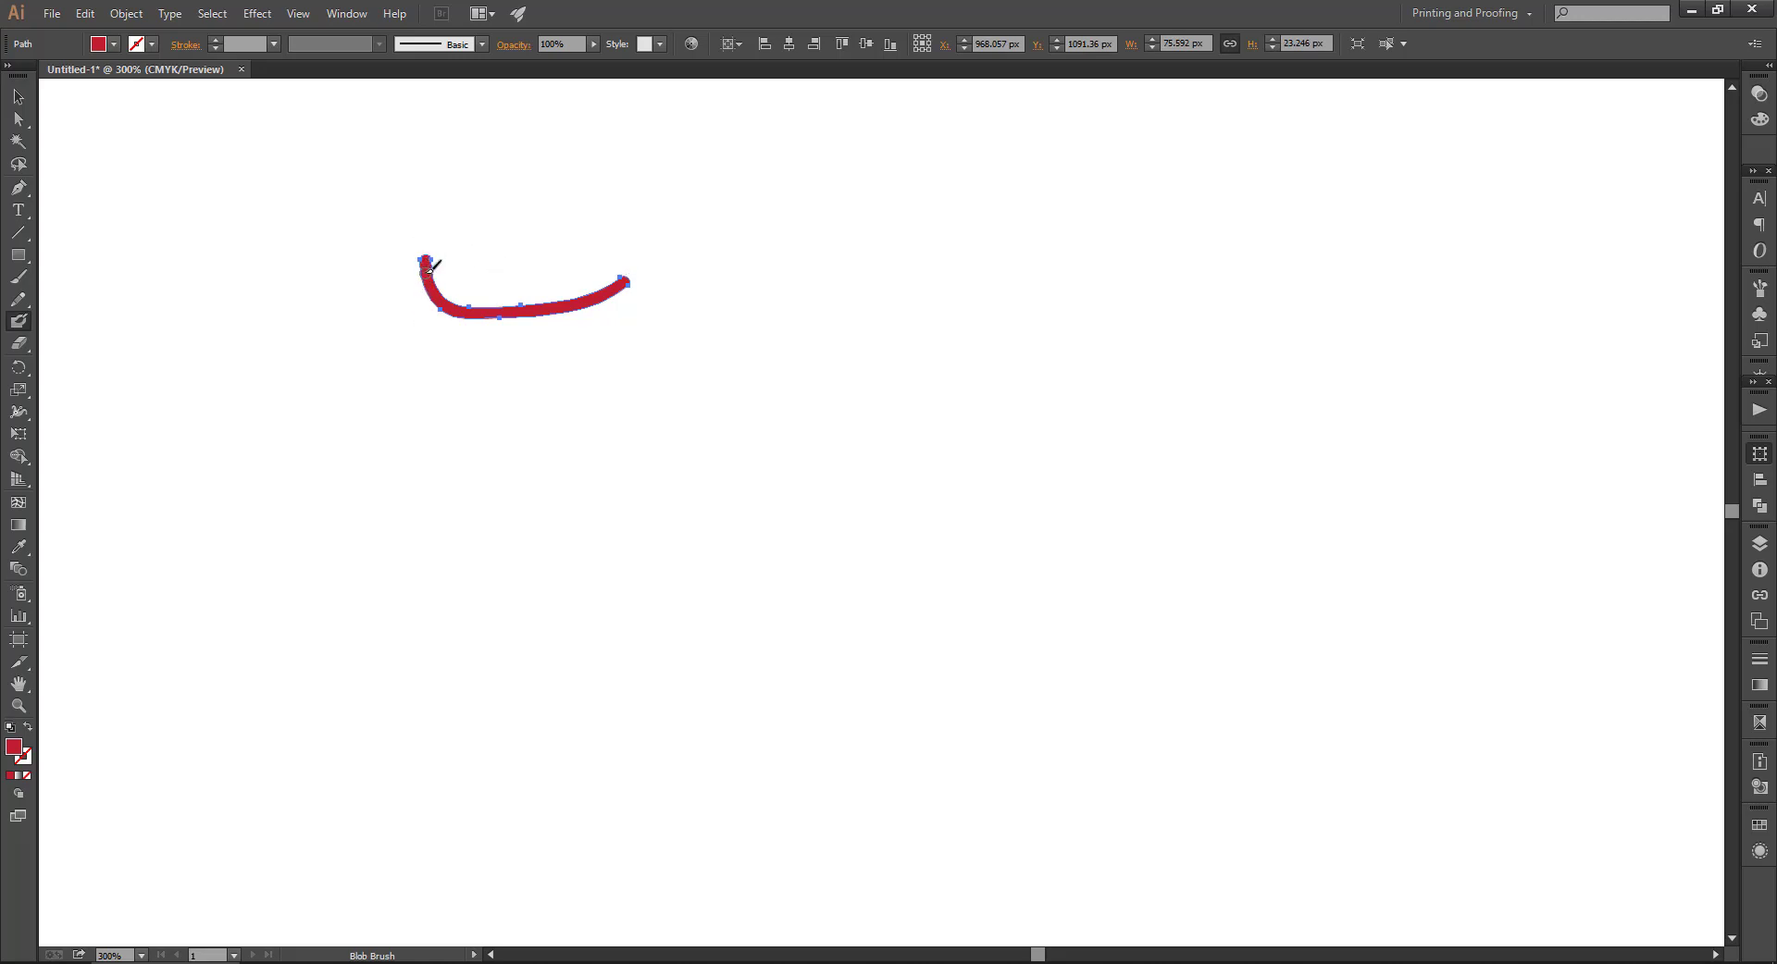
mouse_move(521, 248)
mouse_down()
mouse_move(664, 204)
mouse_move(1100, 201)
mouse_up()
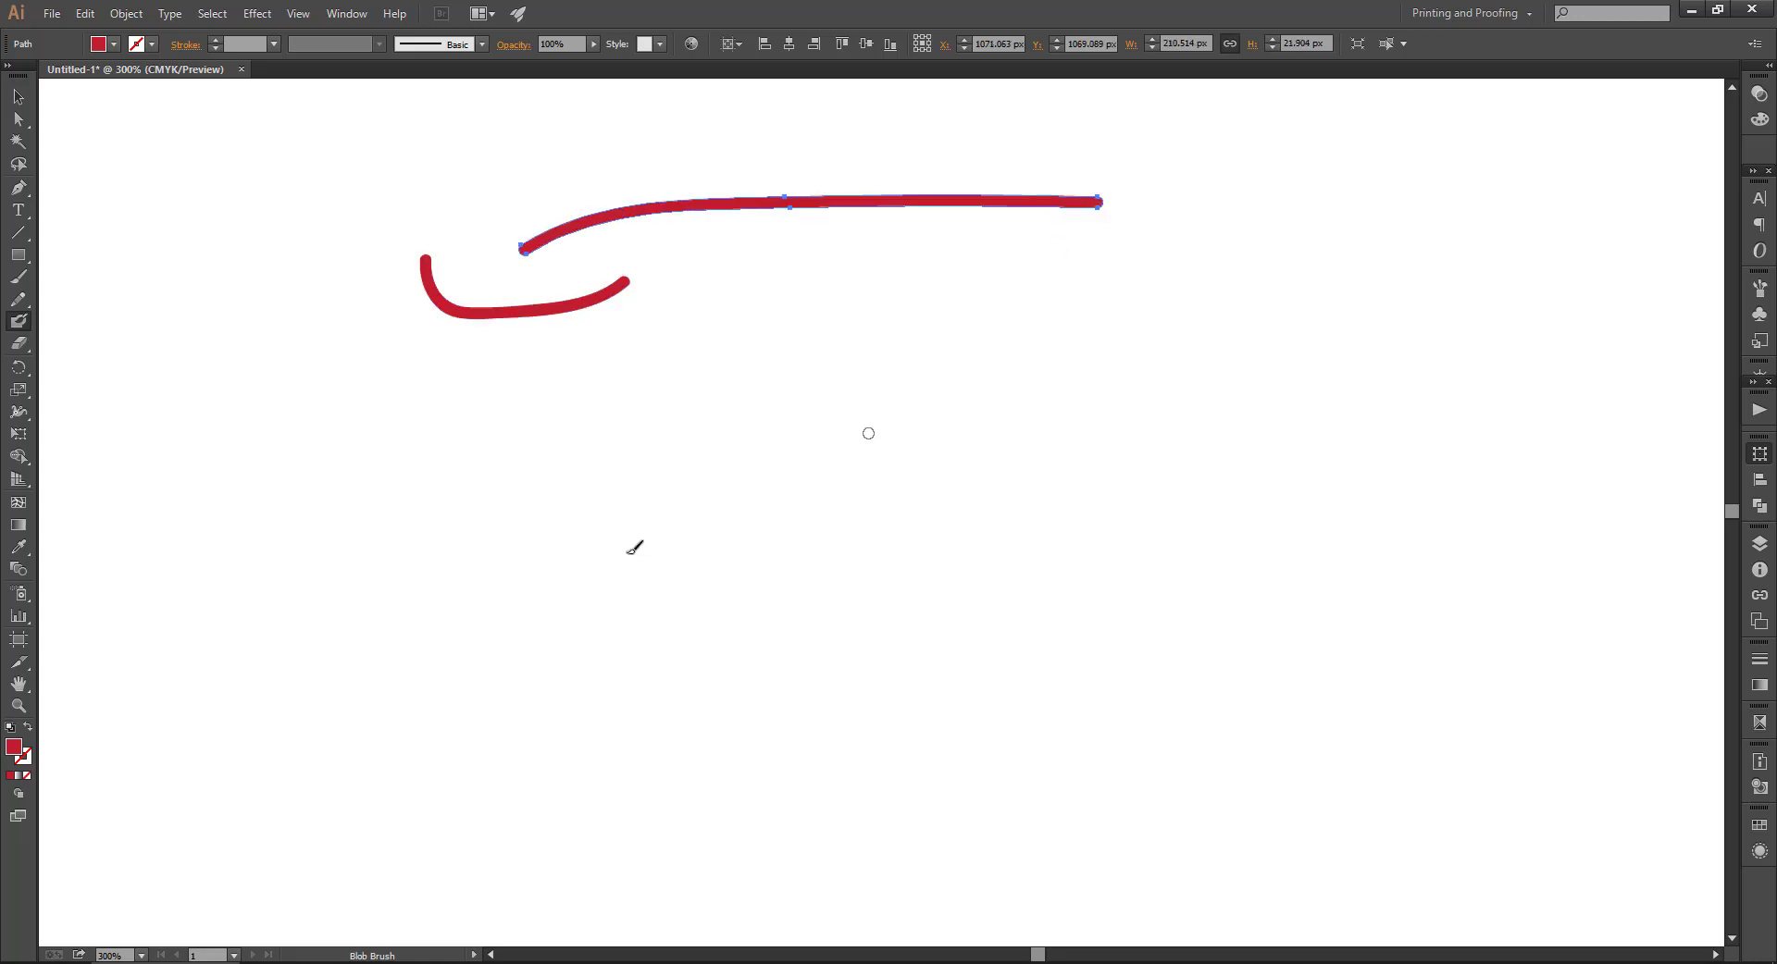
drag(427, 479, 1202, 390)
drag(703, 393, 1164, 322)
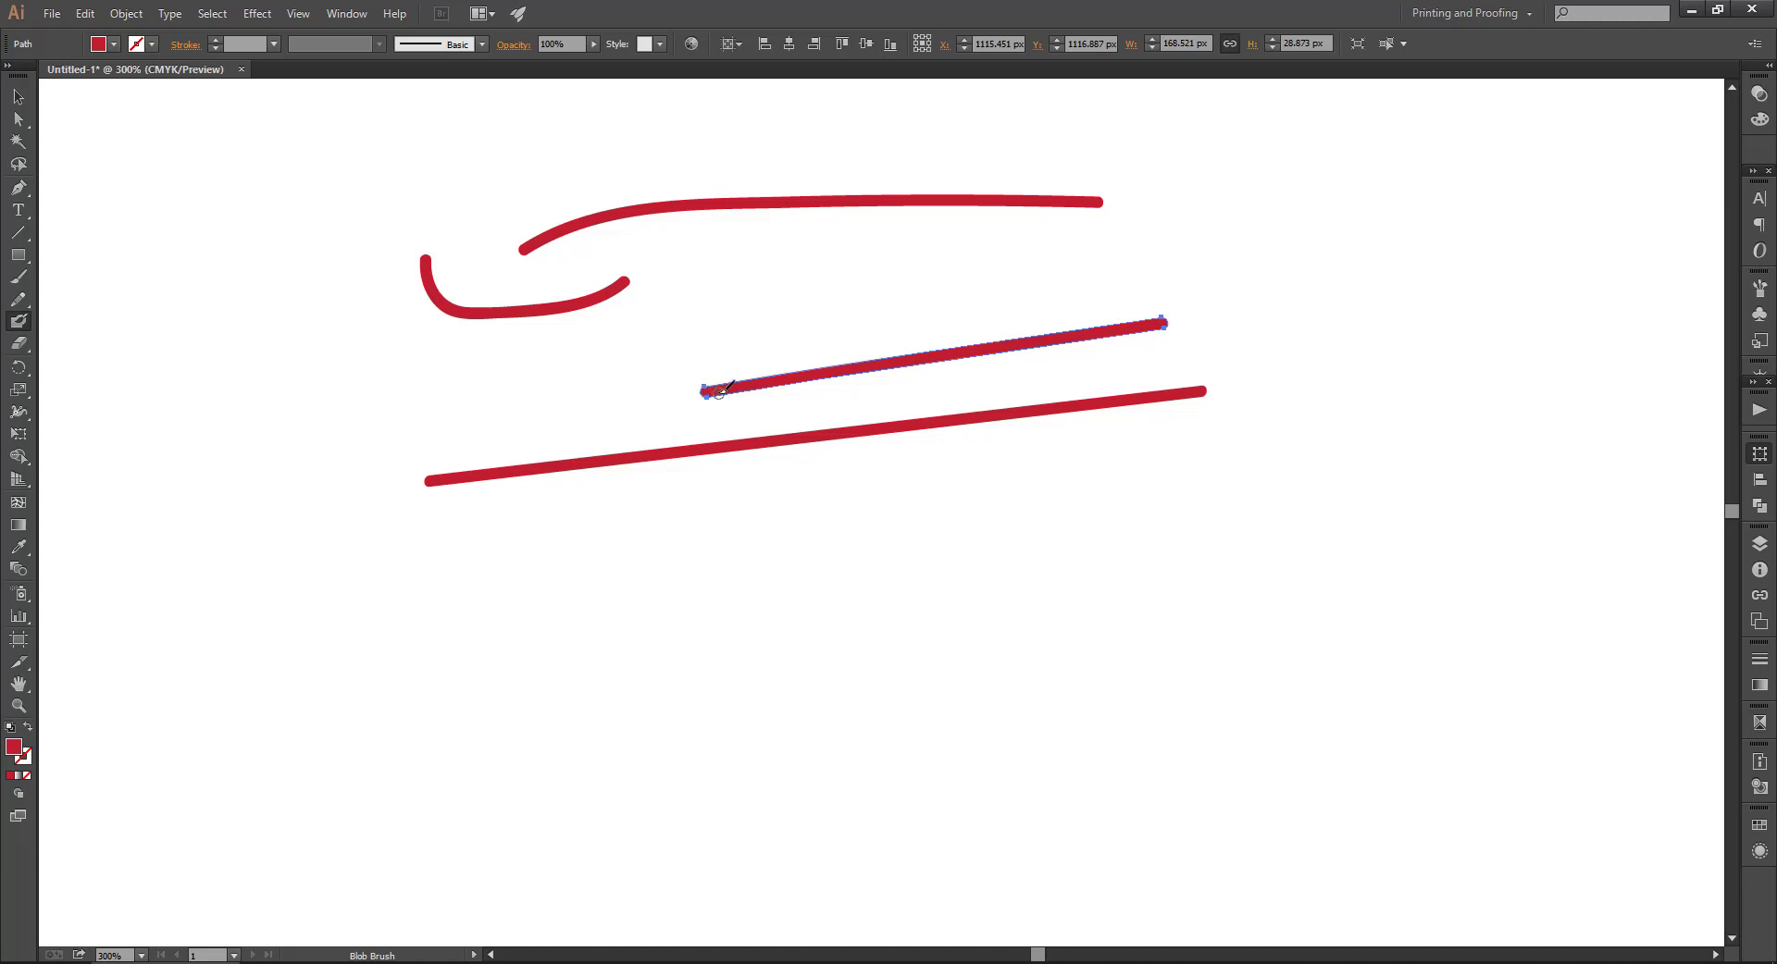
- Paint a short curved stroke about 31 px wide just beyond the lower end of the upper slanted line
scroll(721, 379, down, 2)
scroll(719, 382, up, 5)
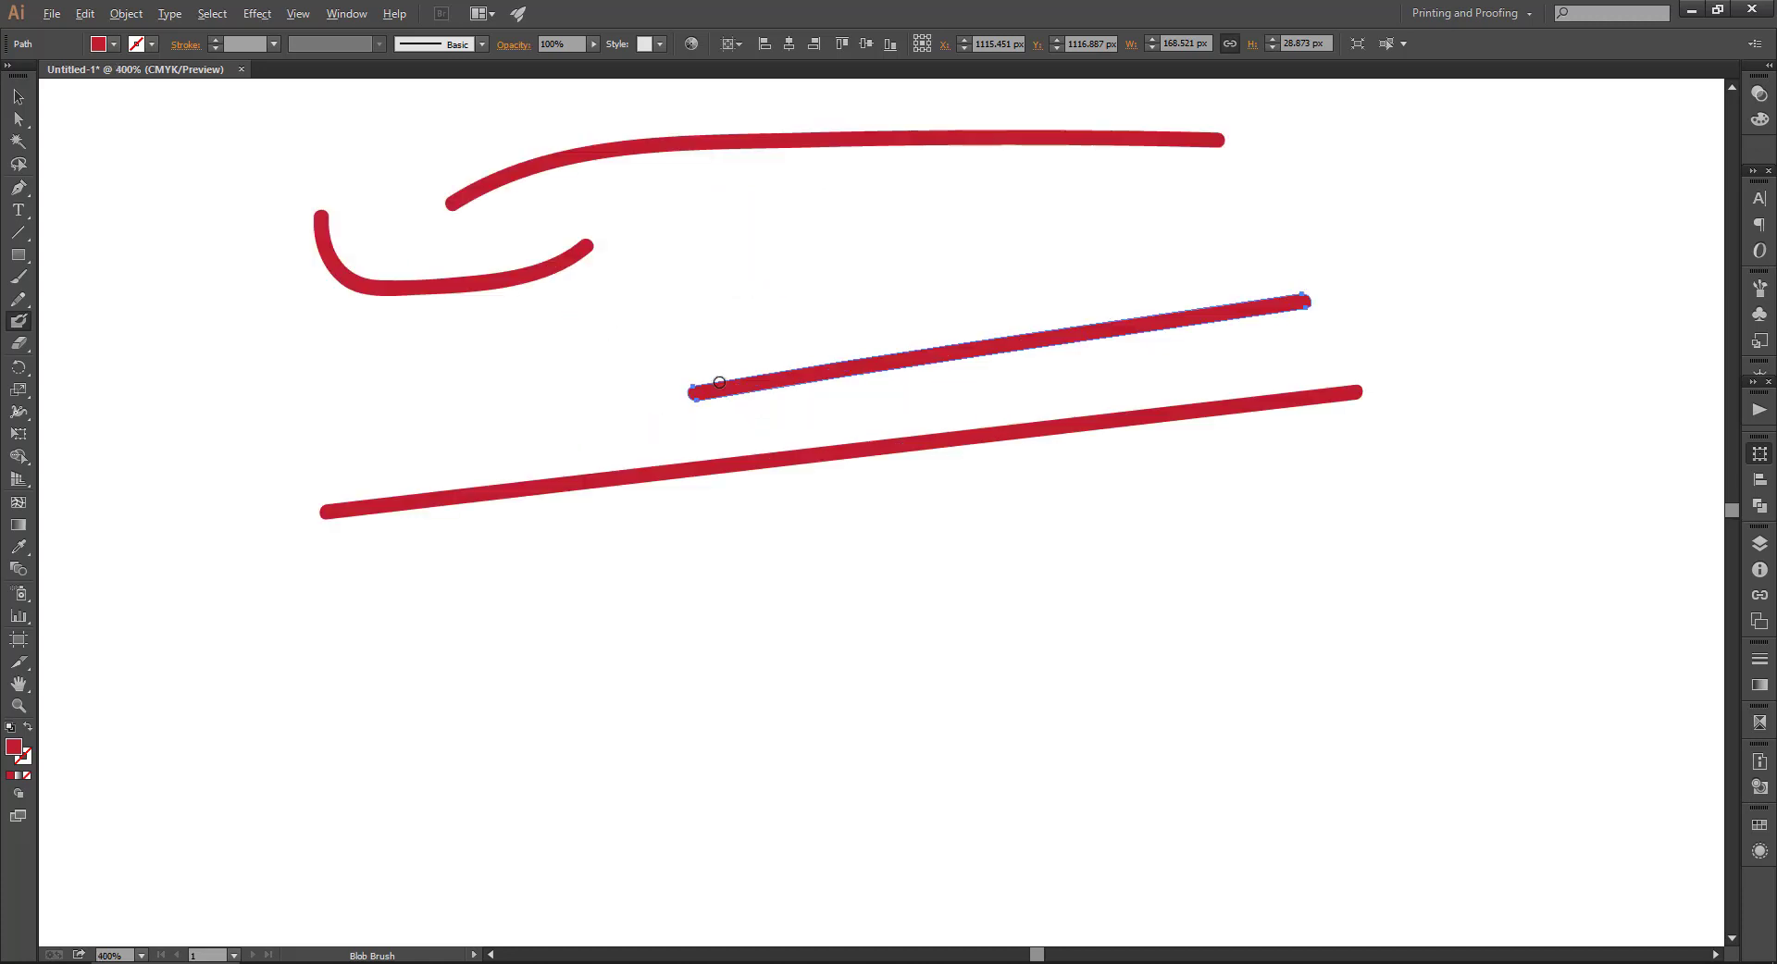
scroll(719, 382, up, 1)
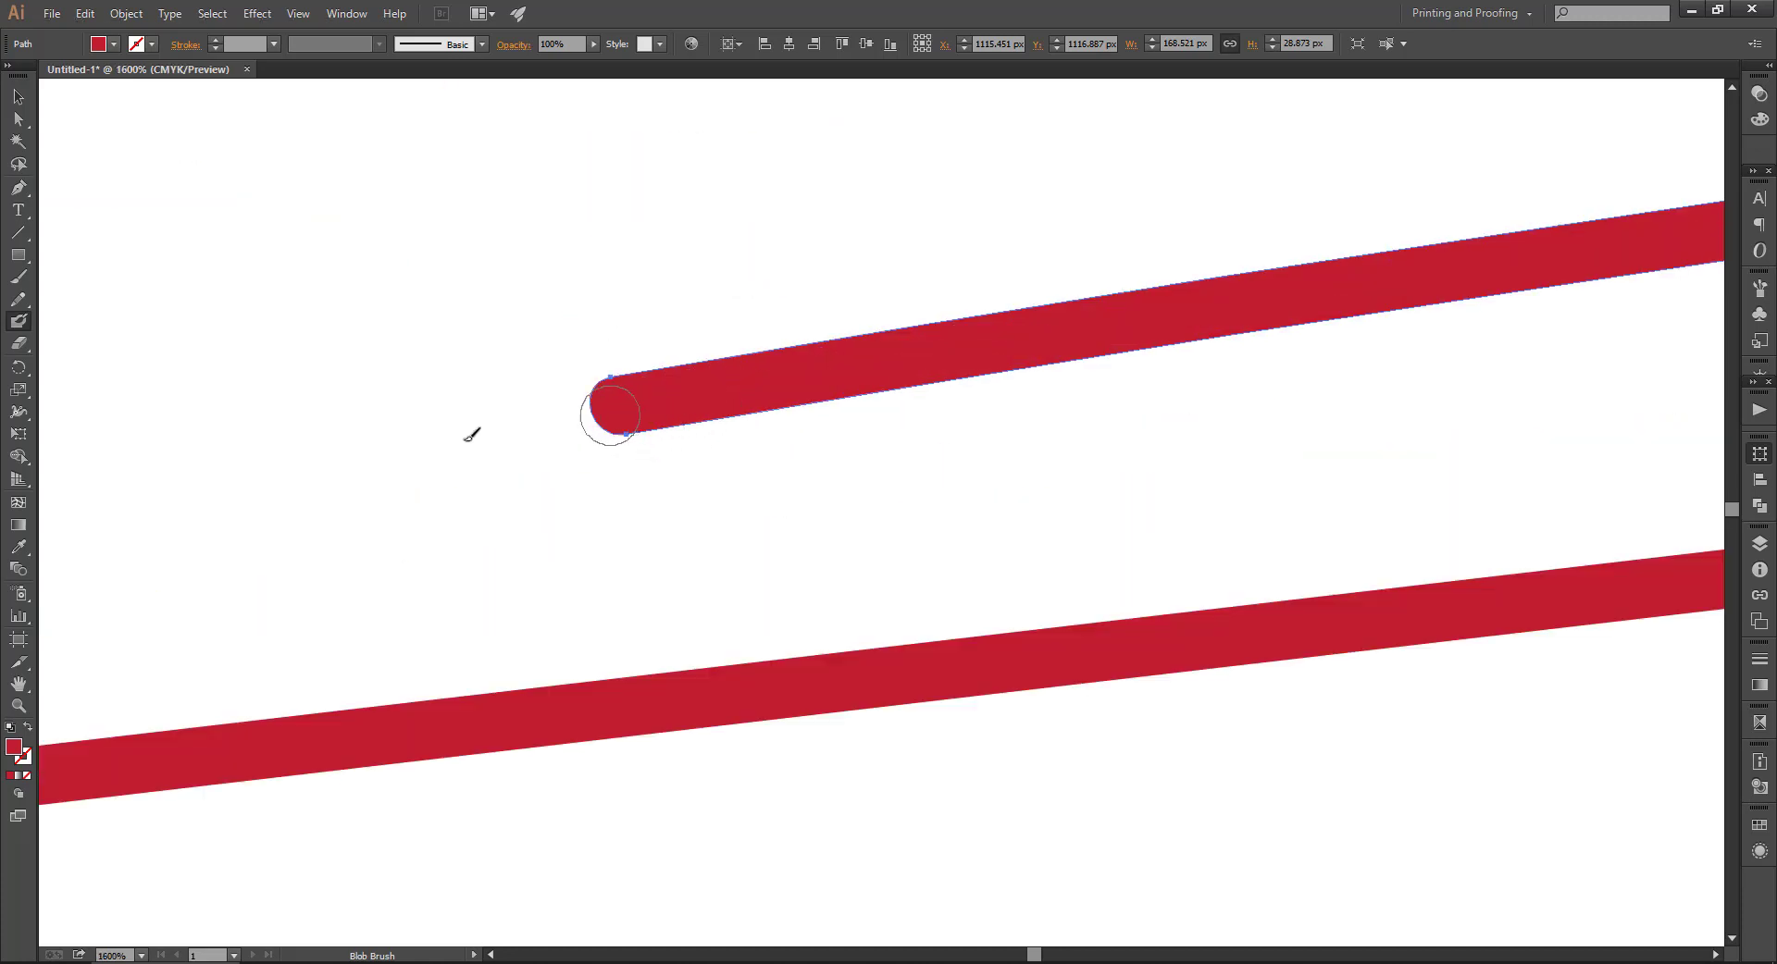
drag(259, 410, 675, 306)
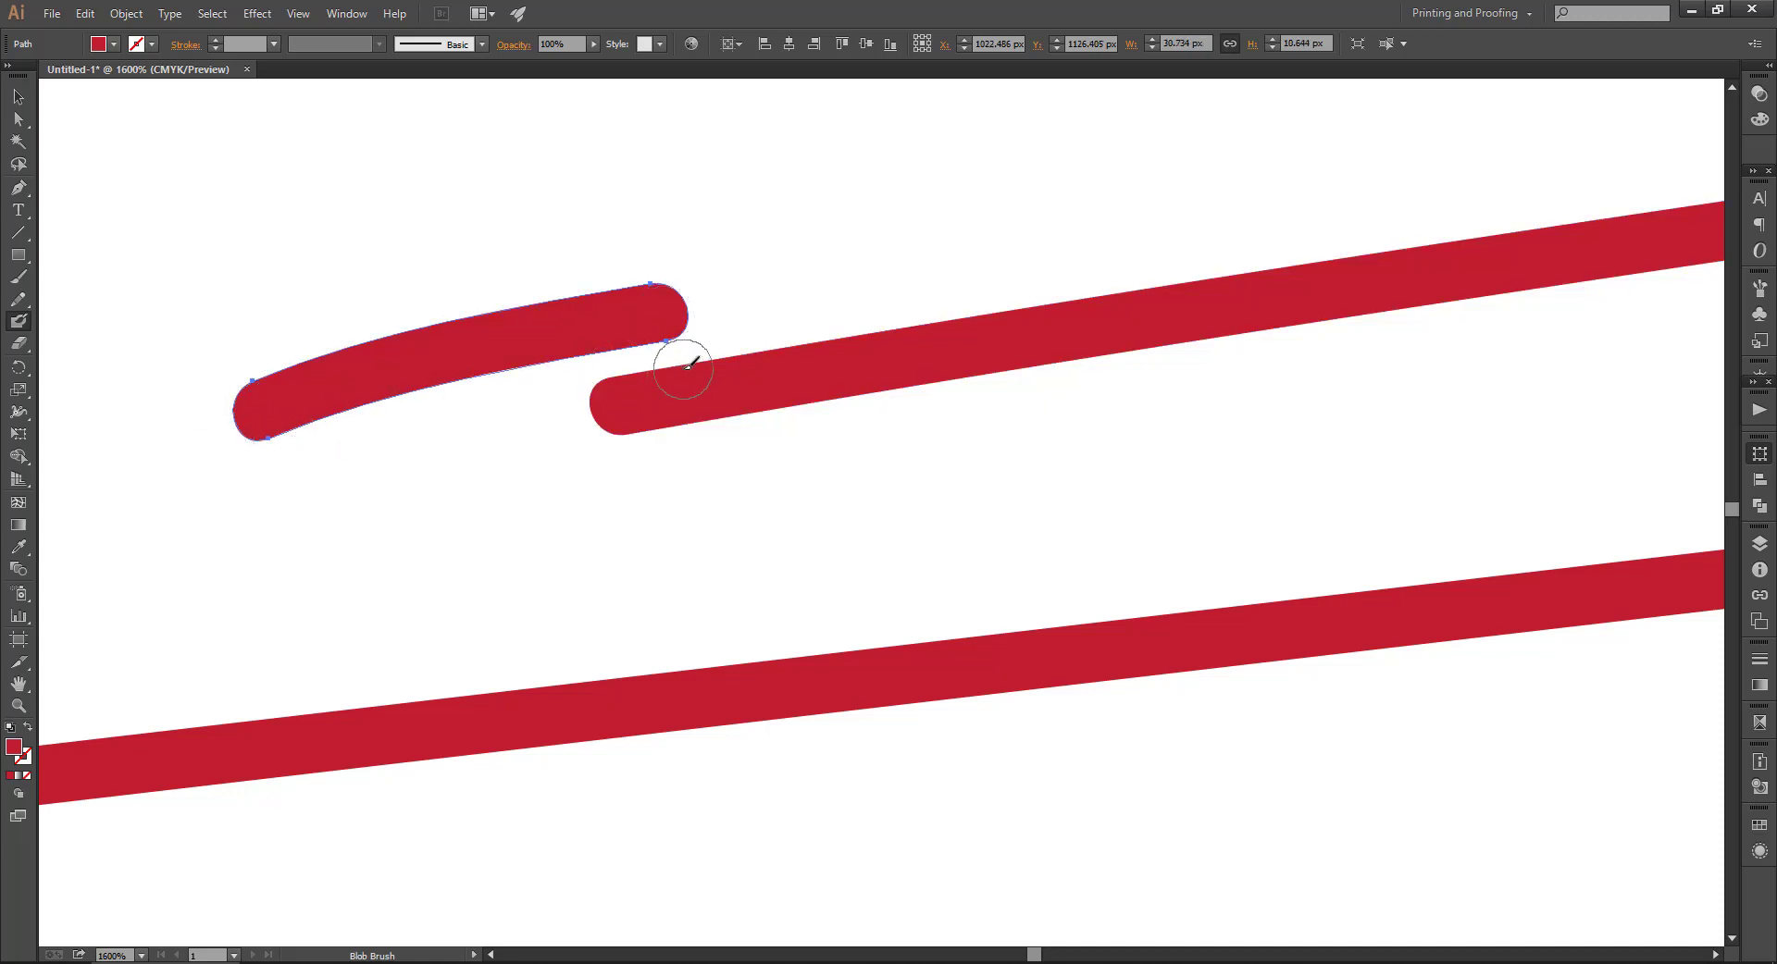
- Turn on Merge Only with Selection for the Blob Brush and reduce the brush size to 2 pt
double_click(18, 321)
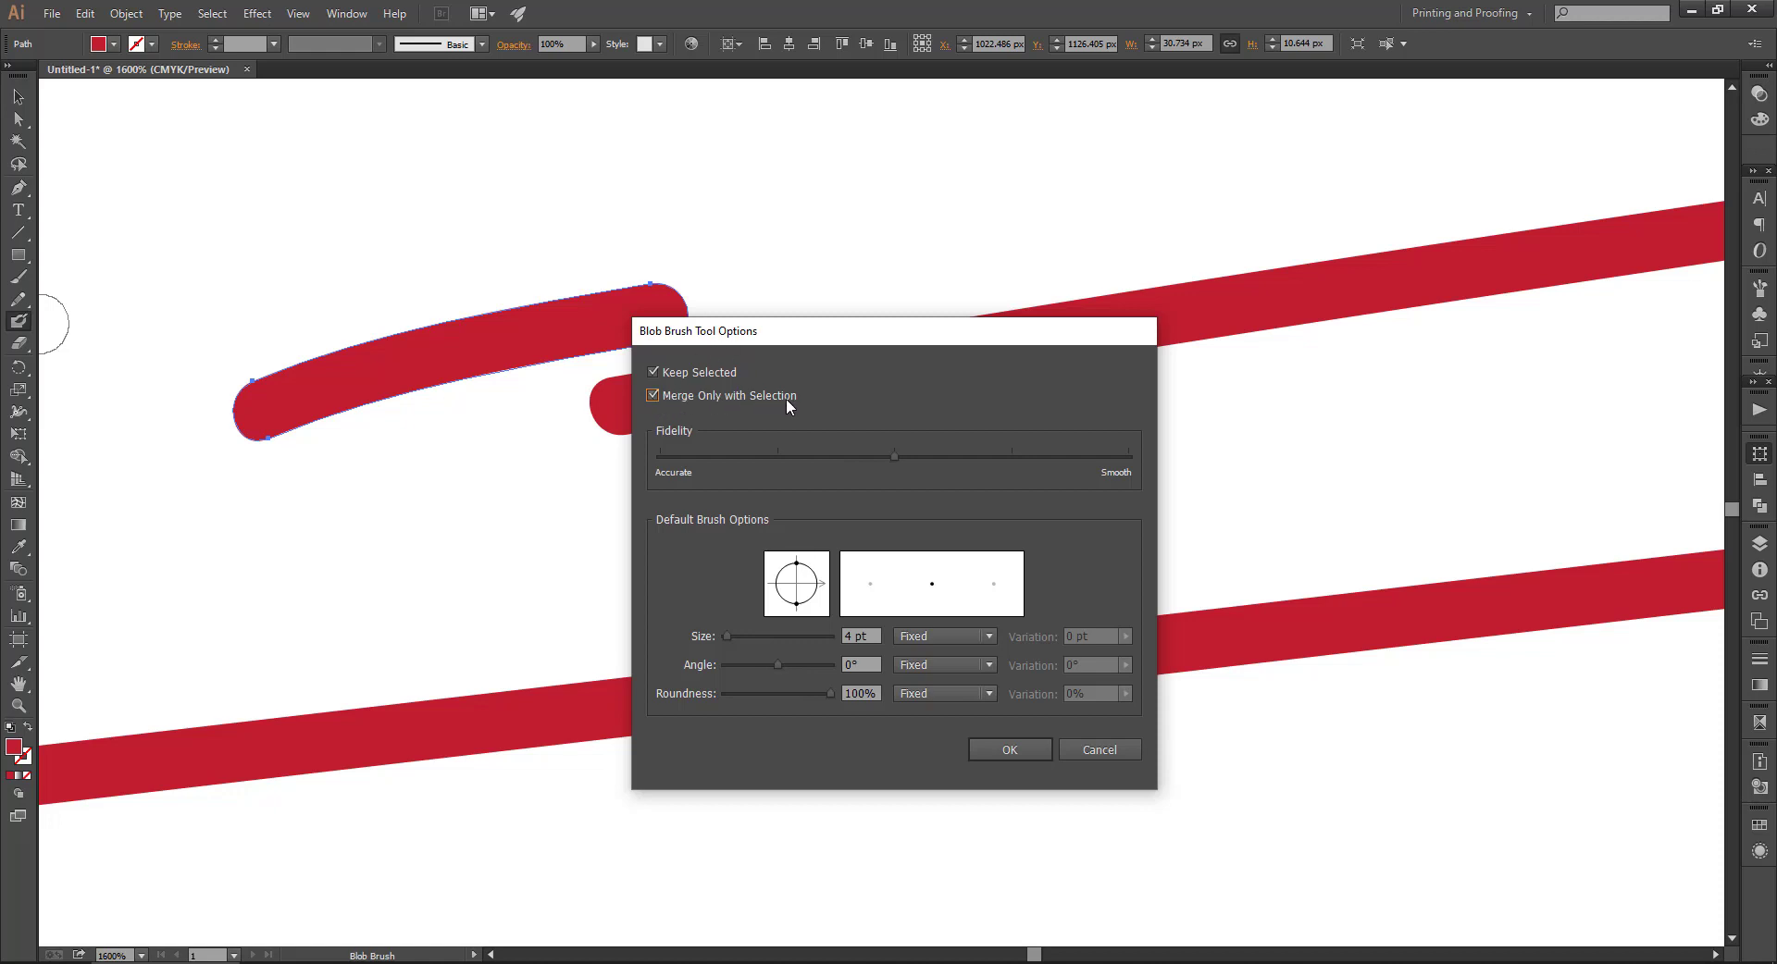
click(1009, 750)
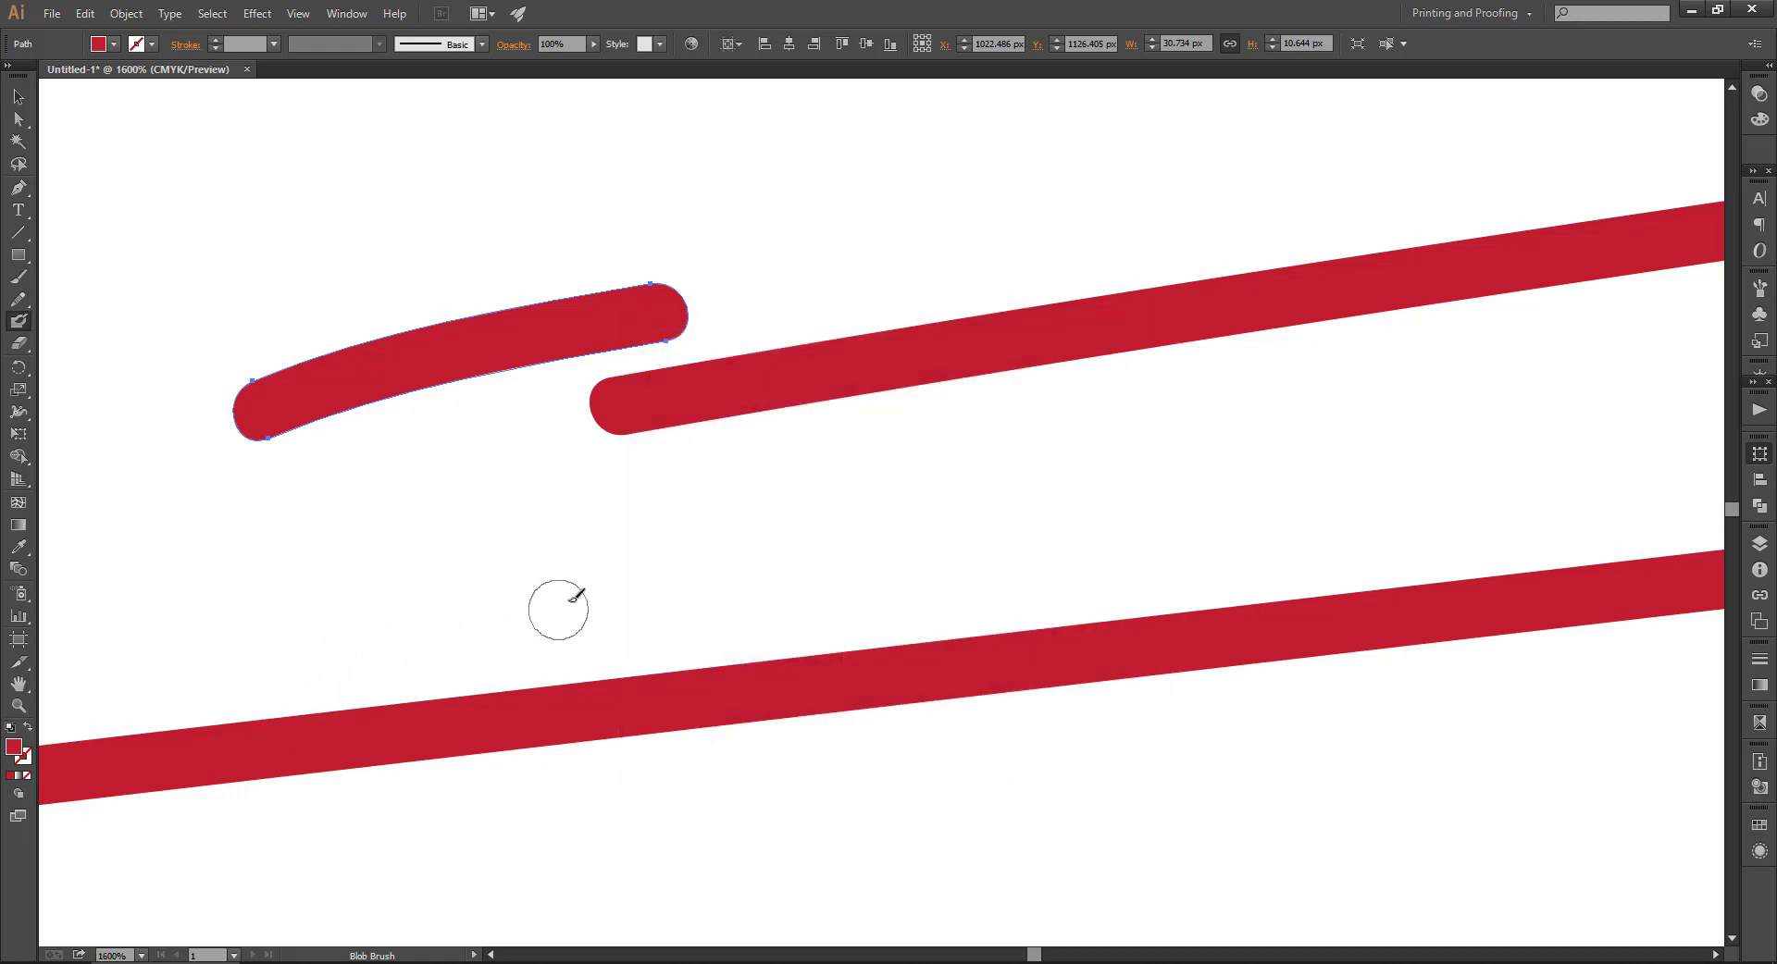
key(bracketleft)
key(bracketleft)
key(bracketleft)
key(bracketleft)
- Paint a thin horizontal stroke about 24 px long above the thick ones and add curved branches on both sides of it
drag(632, 169, 962, 159)
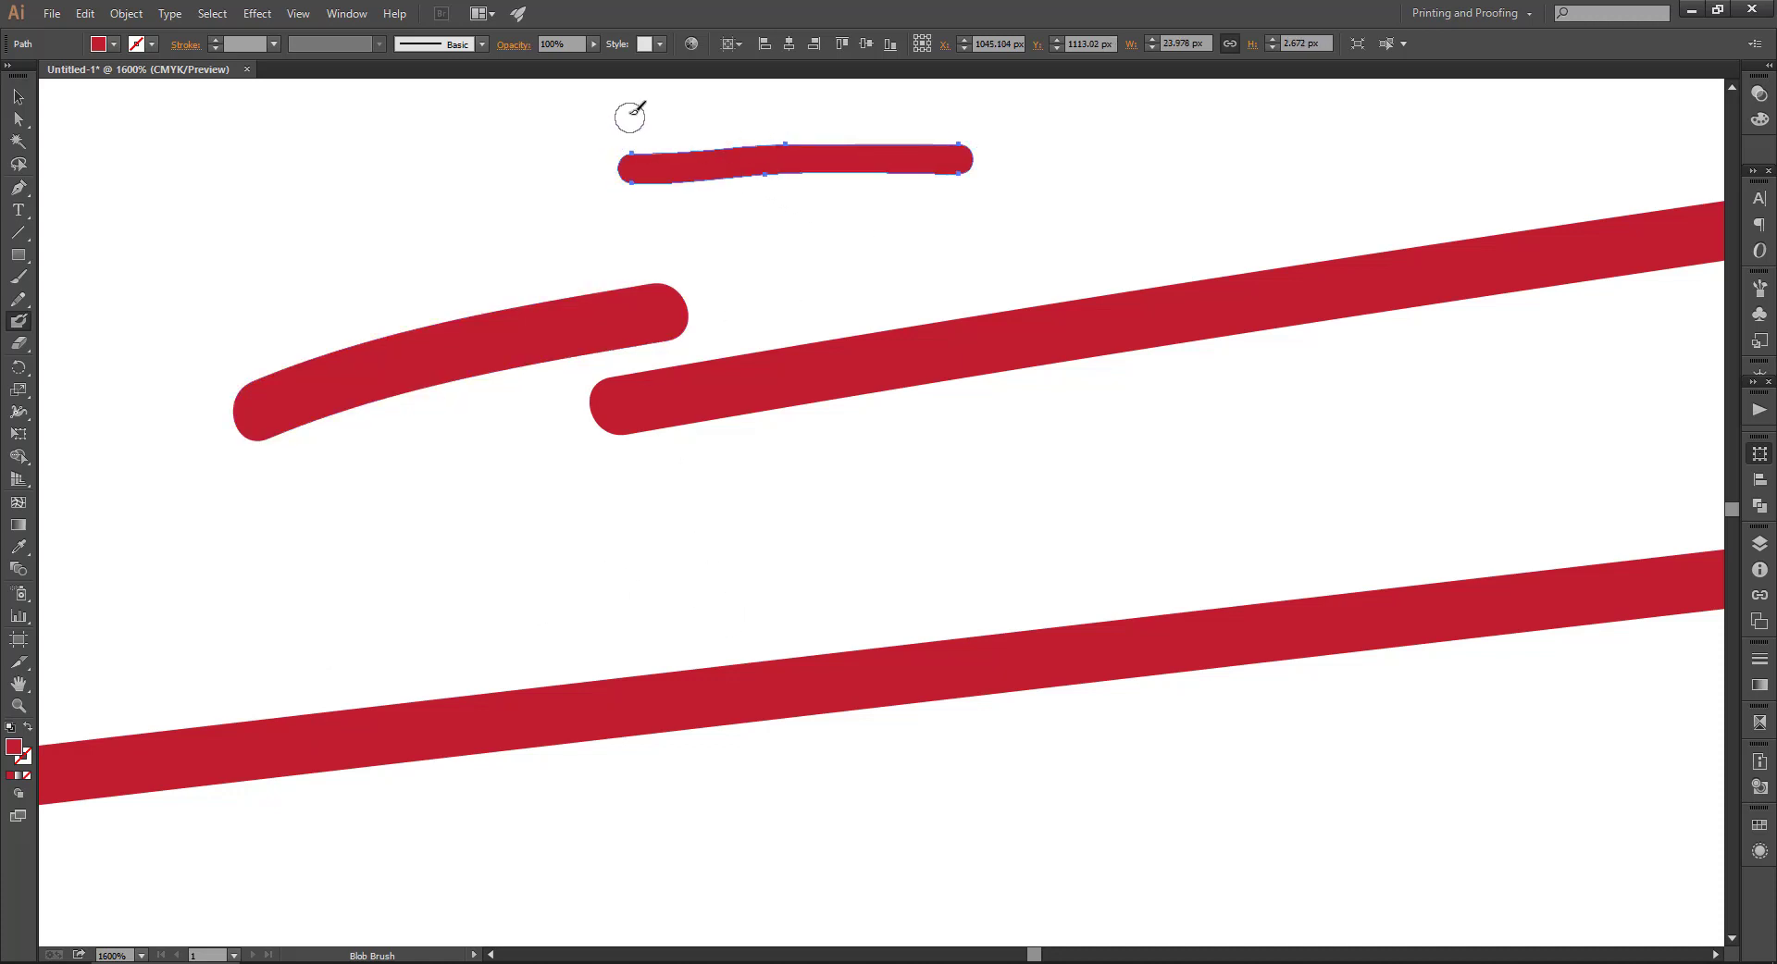
mouse_move(632, 100)
mouse_down()
mouse_move(728, 148)
mouse_move(714, 175)
mouse_move(619, 219)
mouse_up()
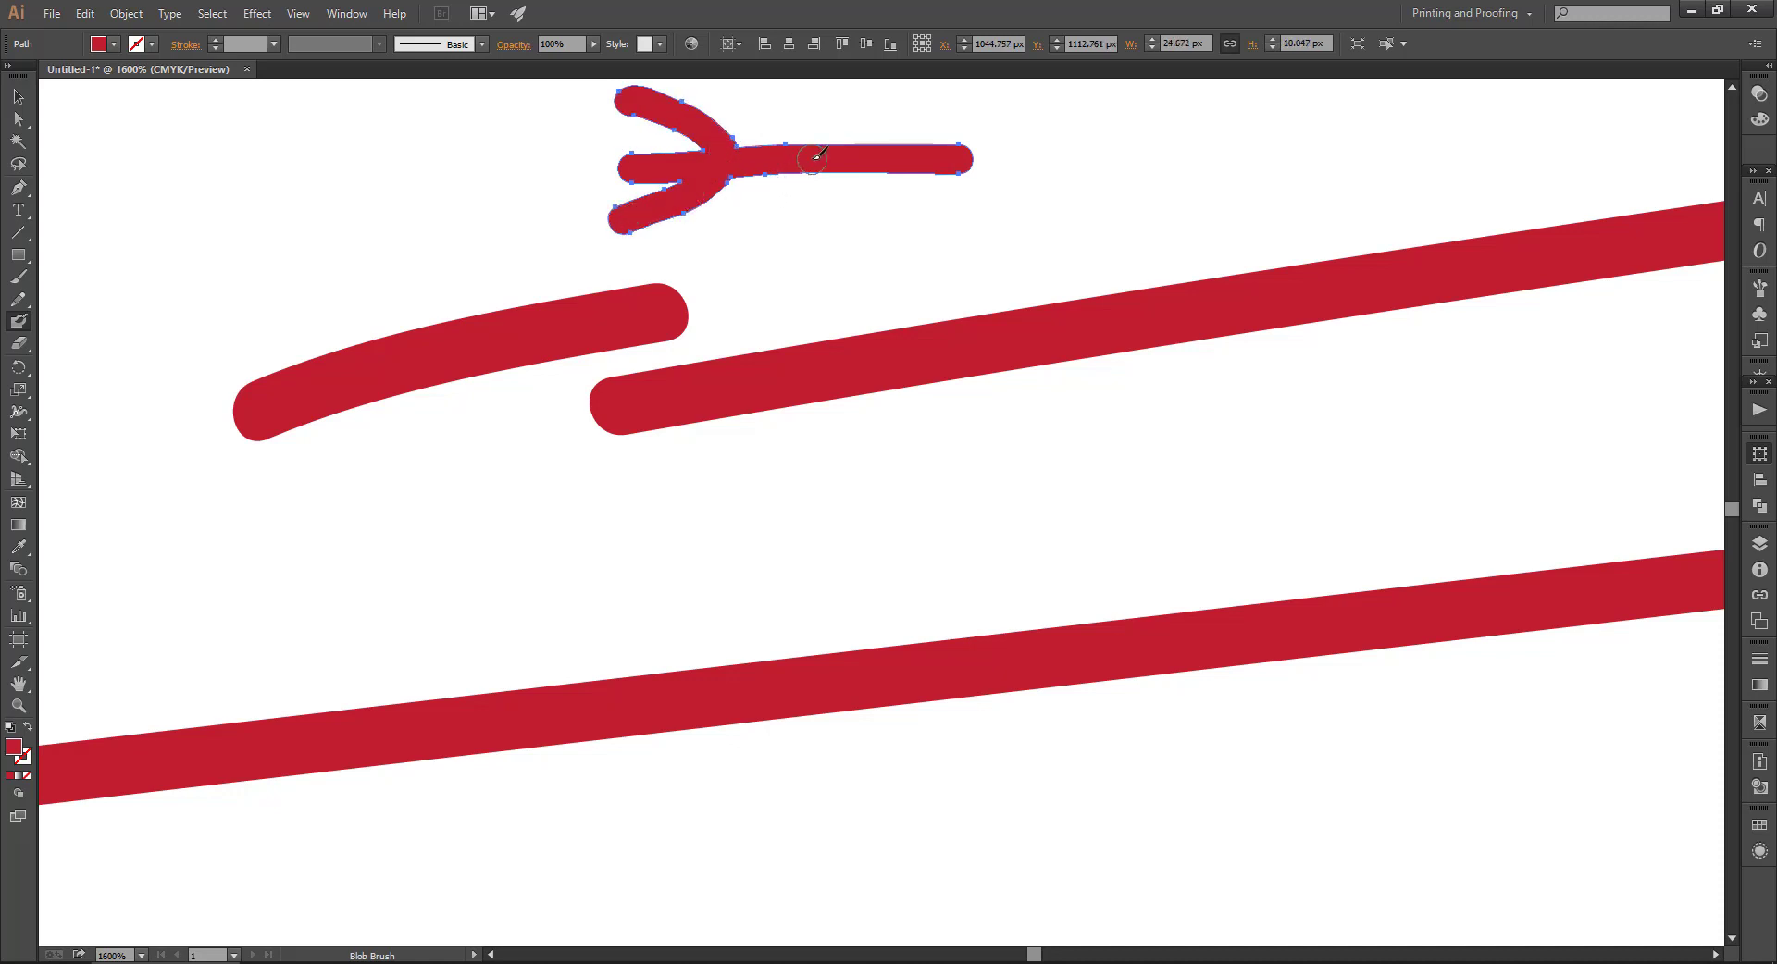
drag(816, 159, 731, 242)
mouse_move(775, 82)
mouse_down()
mouse_move(814, 146)
mouse_move(904, 204)
mouse_move(875, 251)
mouse_up()
drag(913, 138, 842, 85)
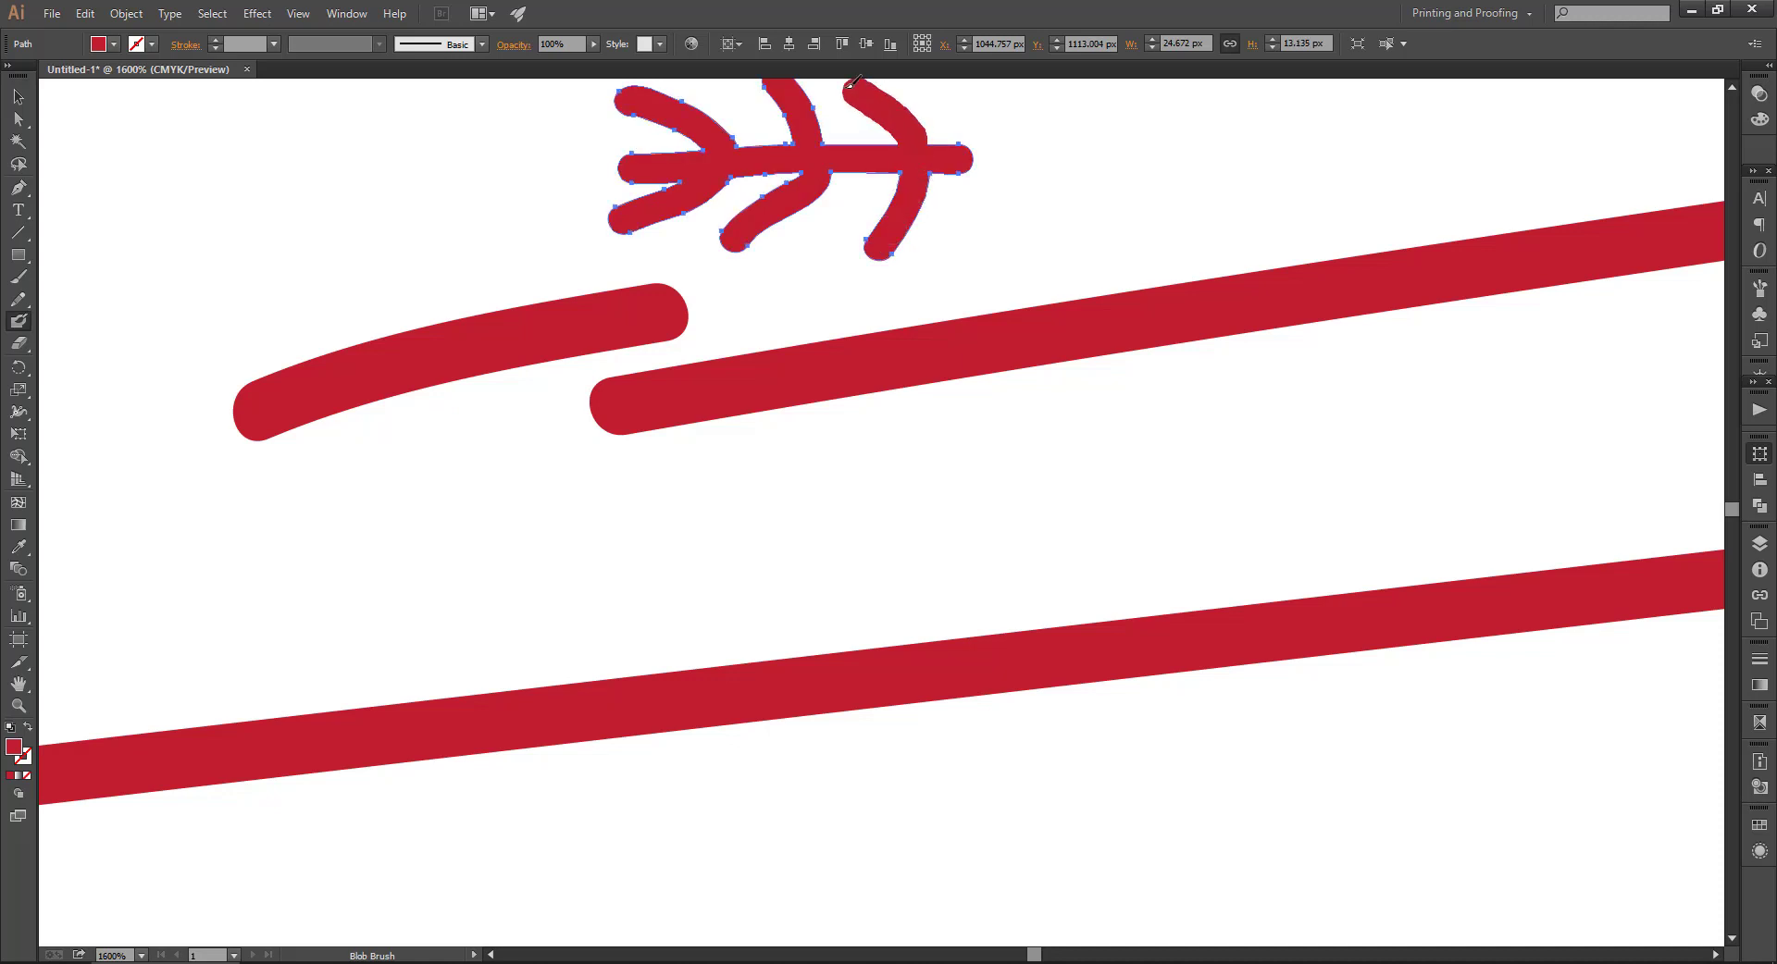
- Move the branched shape a short distance left as one piece and deselect it
click(13, 102)
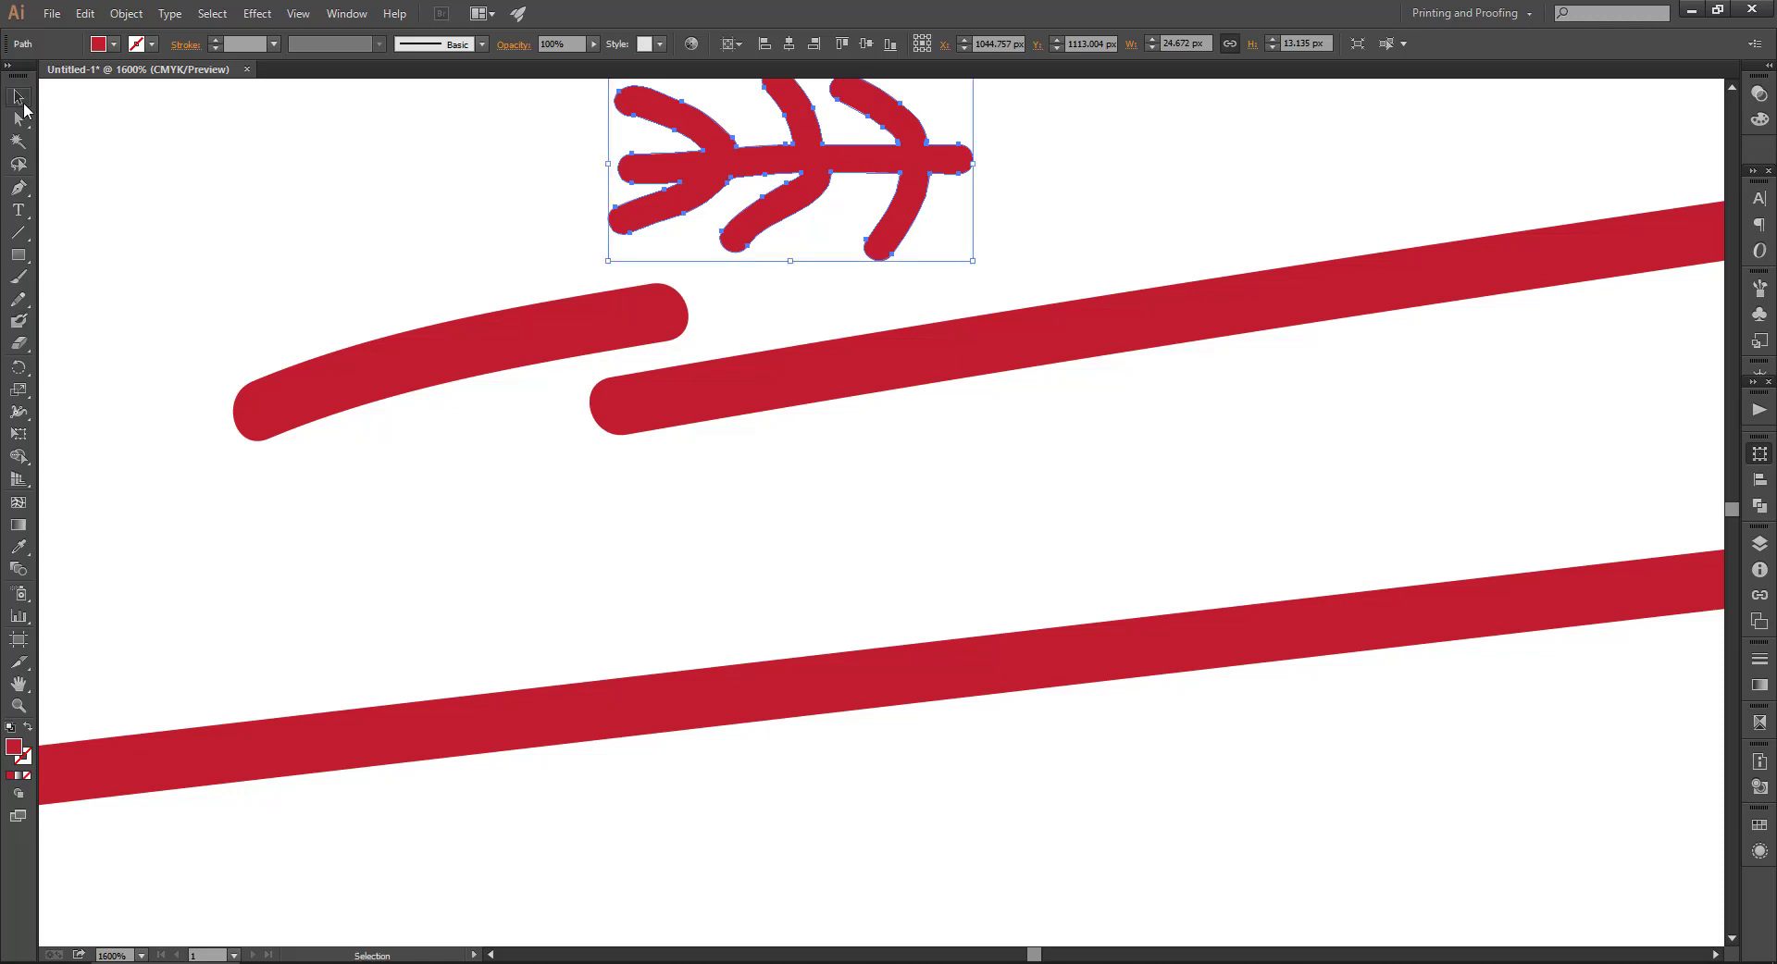
drag(746, 175, 582, 174)
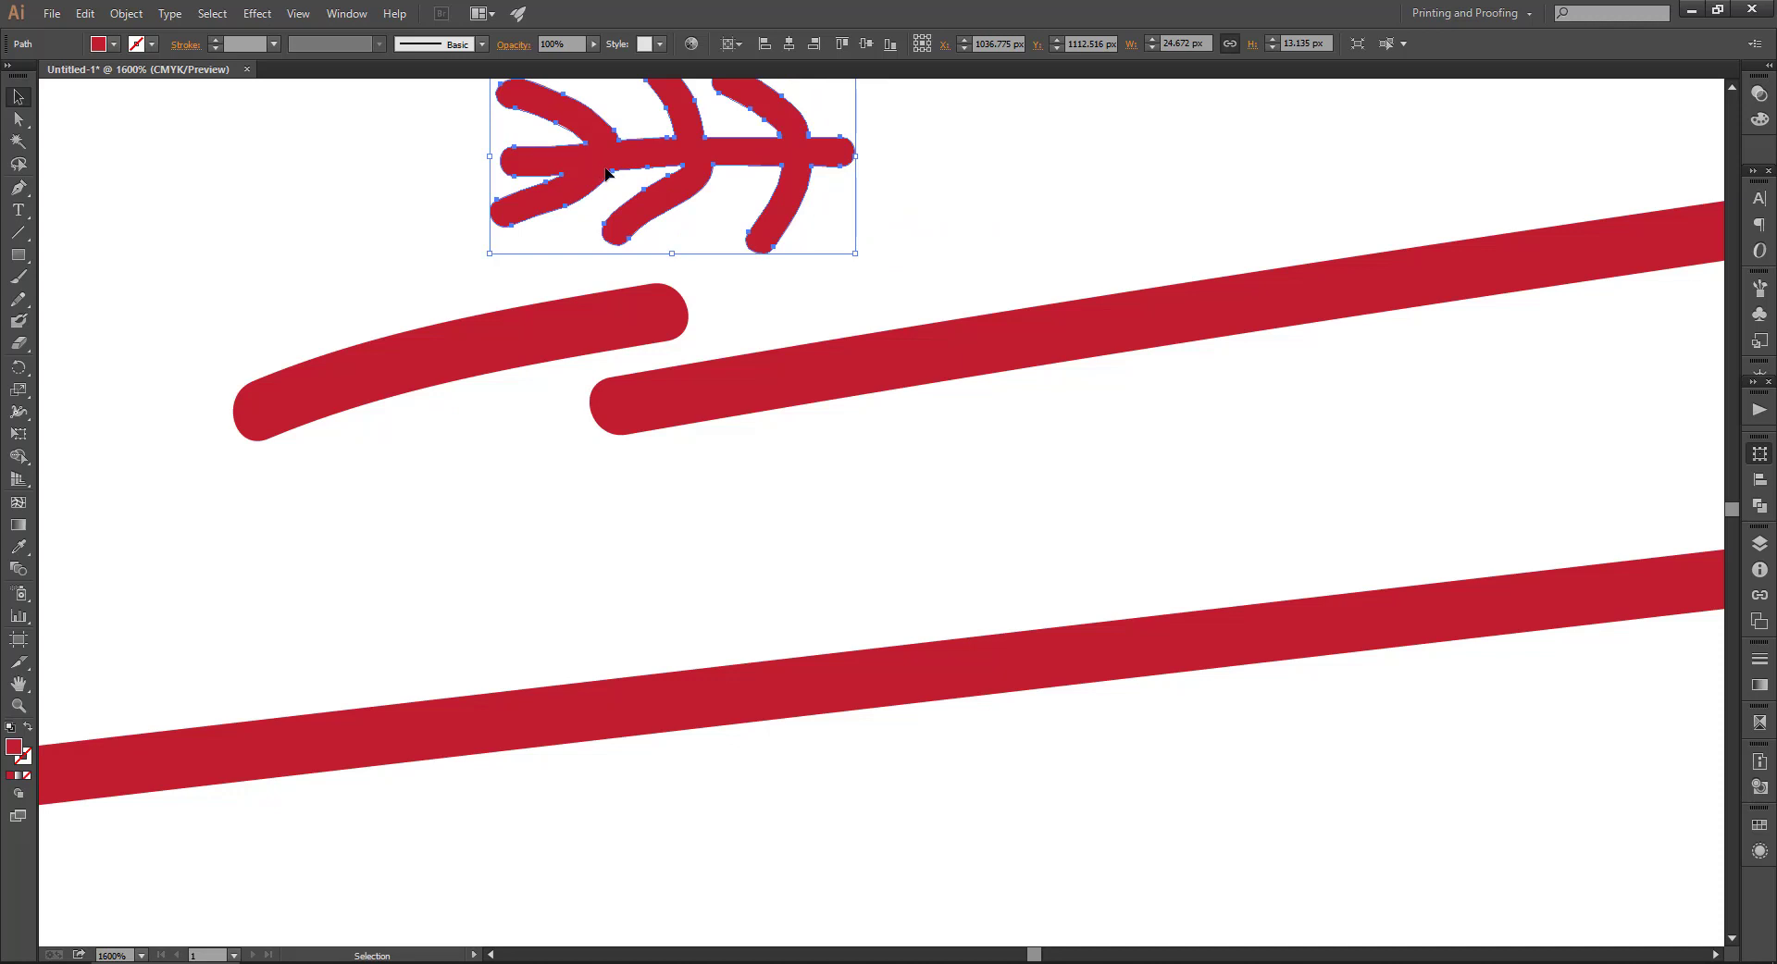
click(80, 130)
- Set the Blob Brush fidelity to fully Smooth and paint two short straight strokes, about 24 px and 27 px long, between the thick lines
key(shift+b)
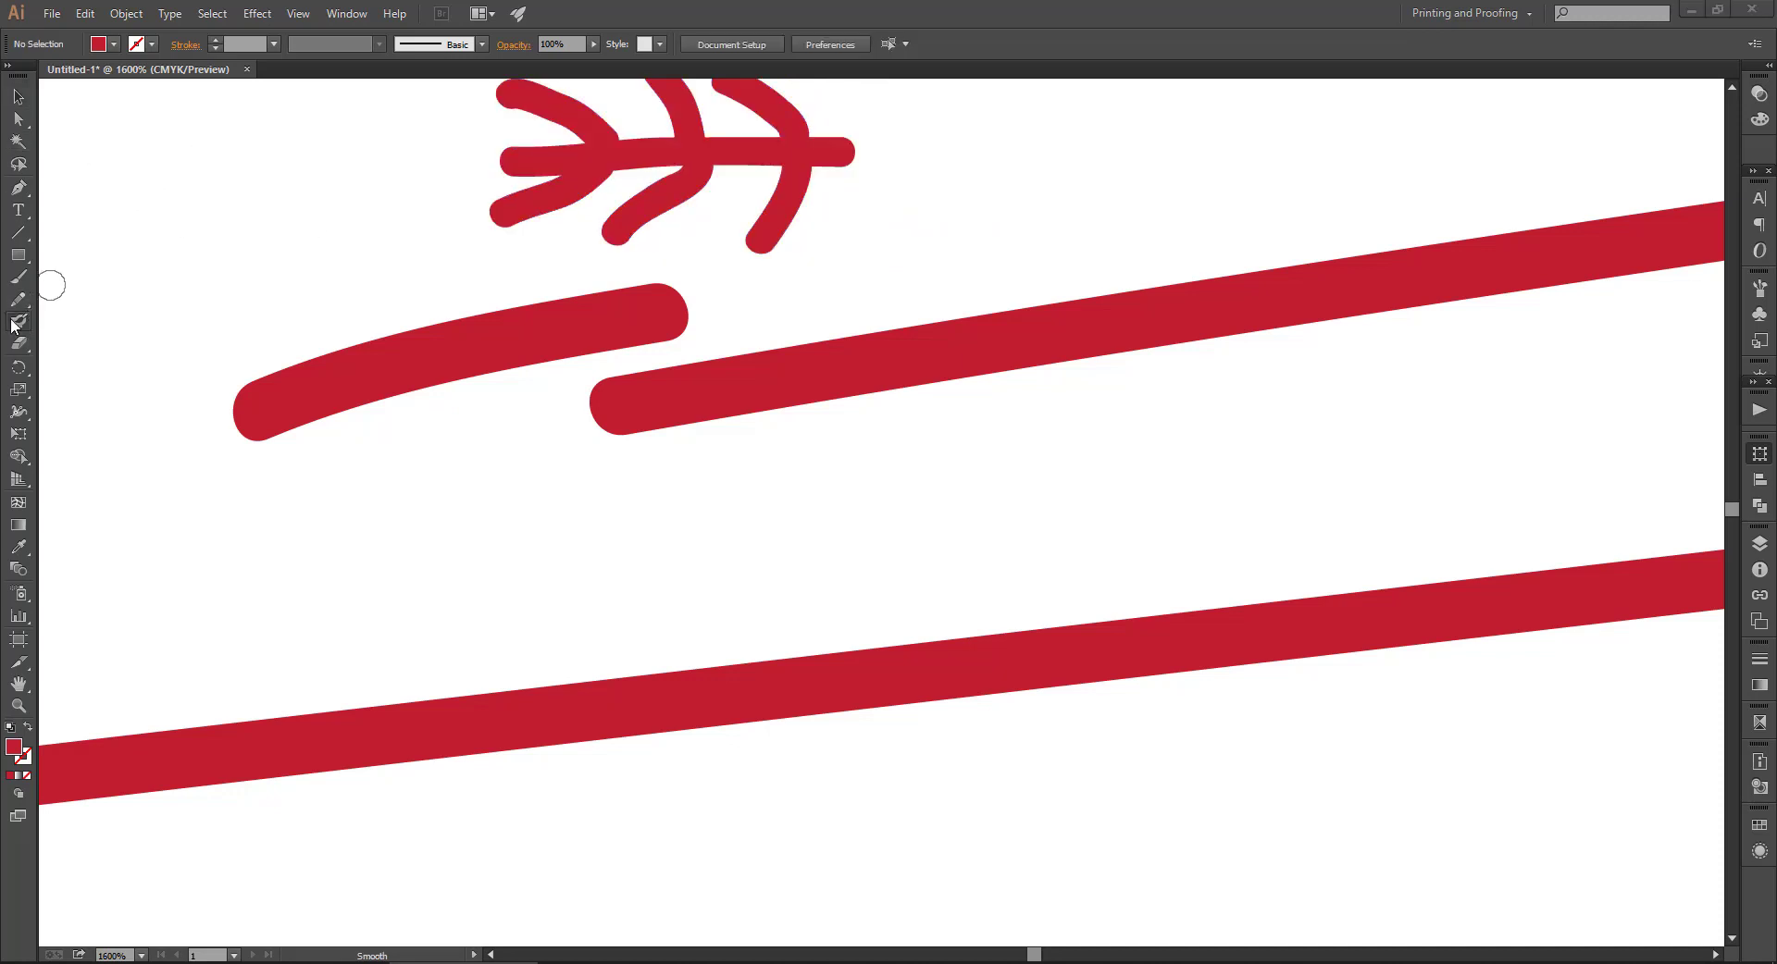
double_click(16, 322)
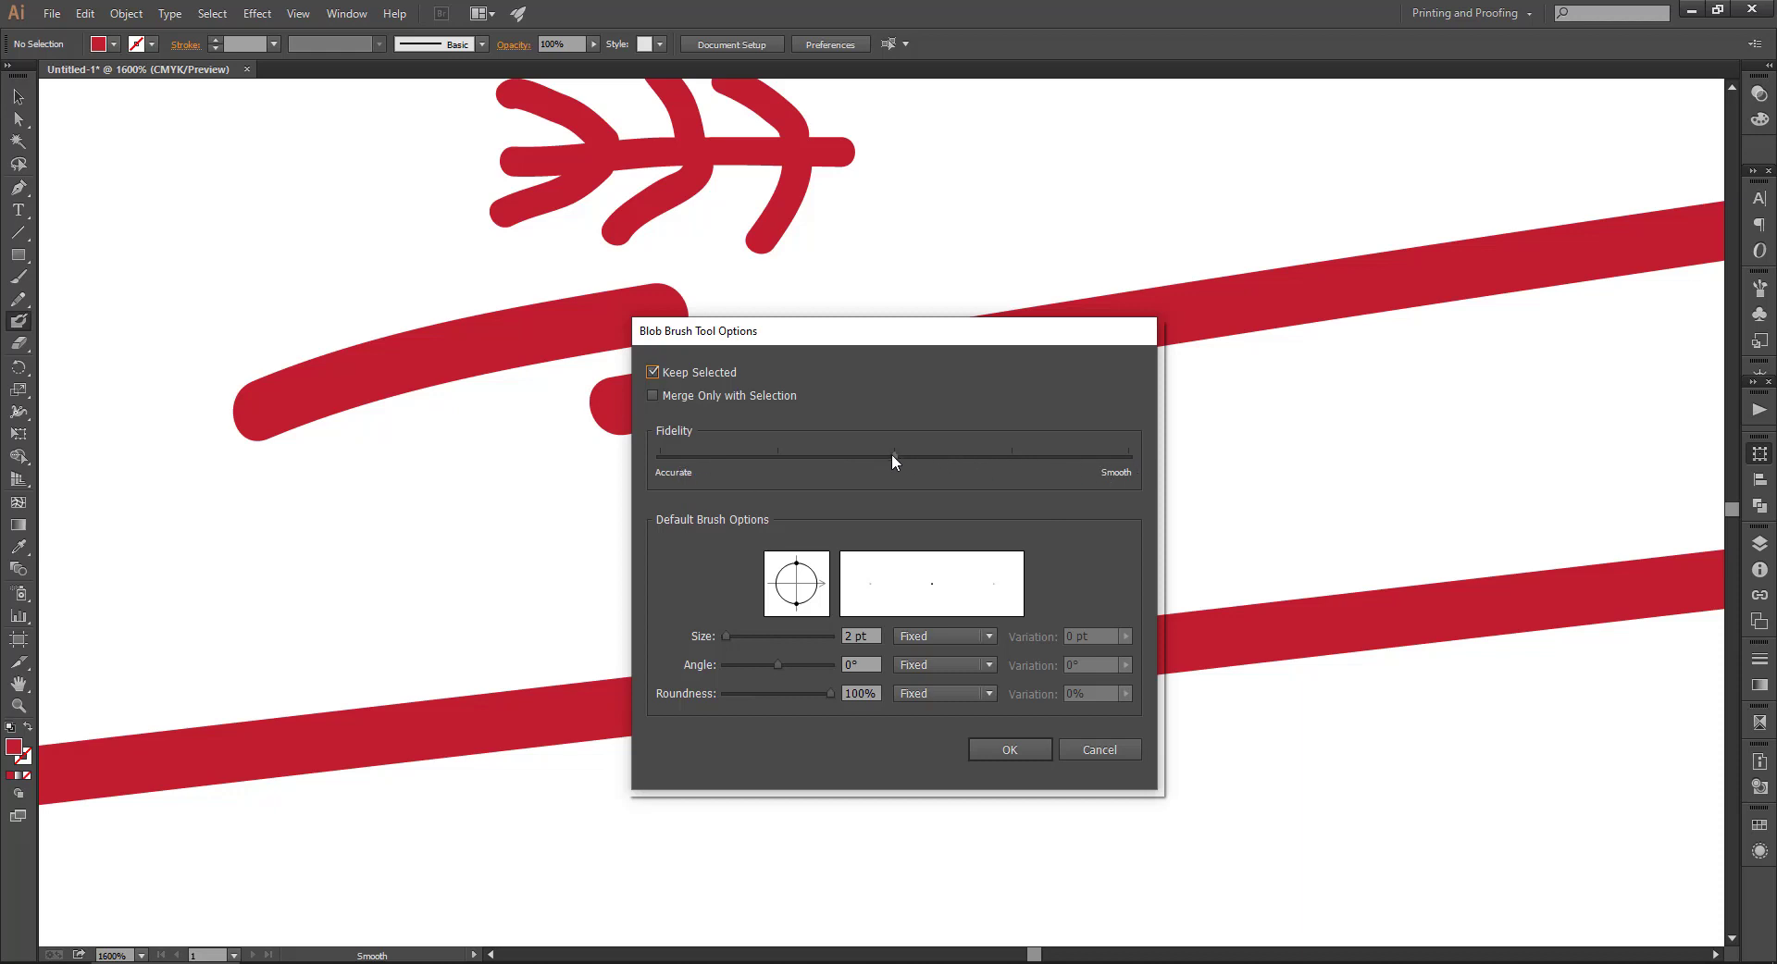
drag(891, 453, 1085, 457)
click(1008, 749)
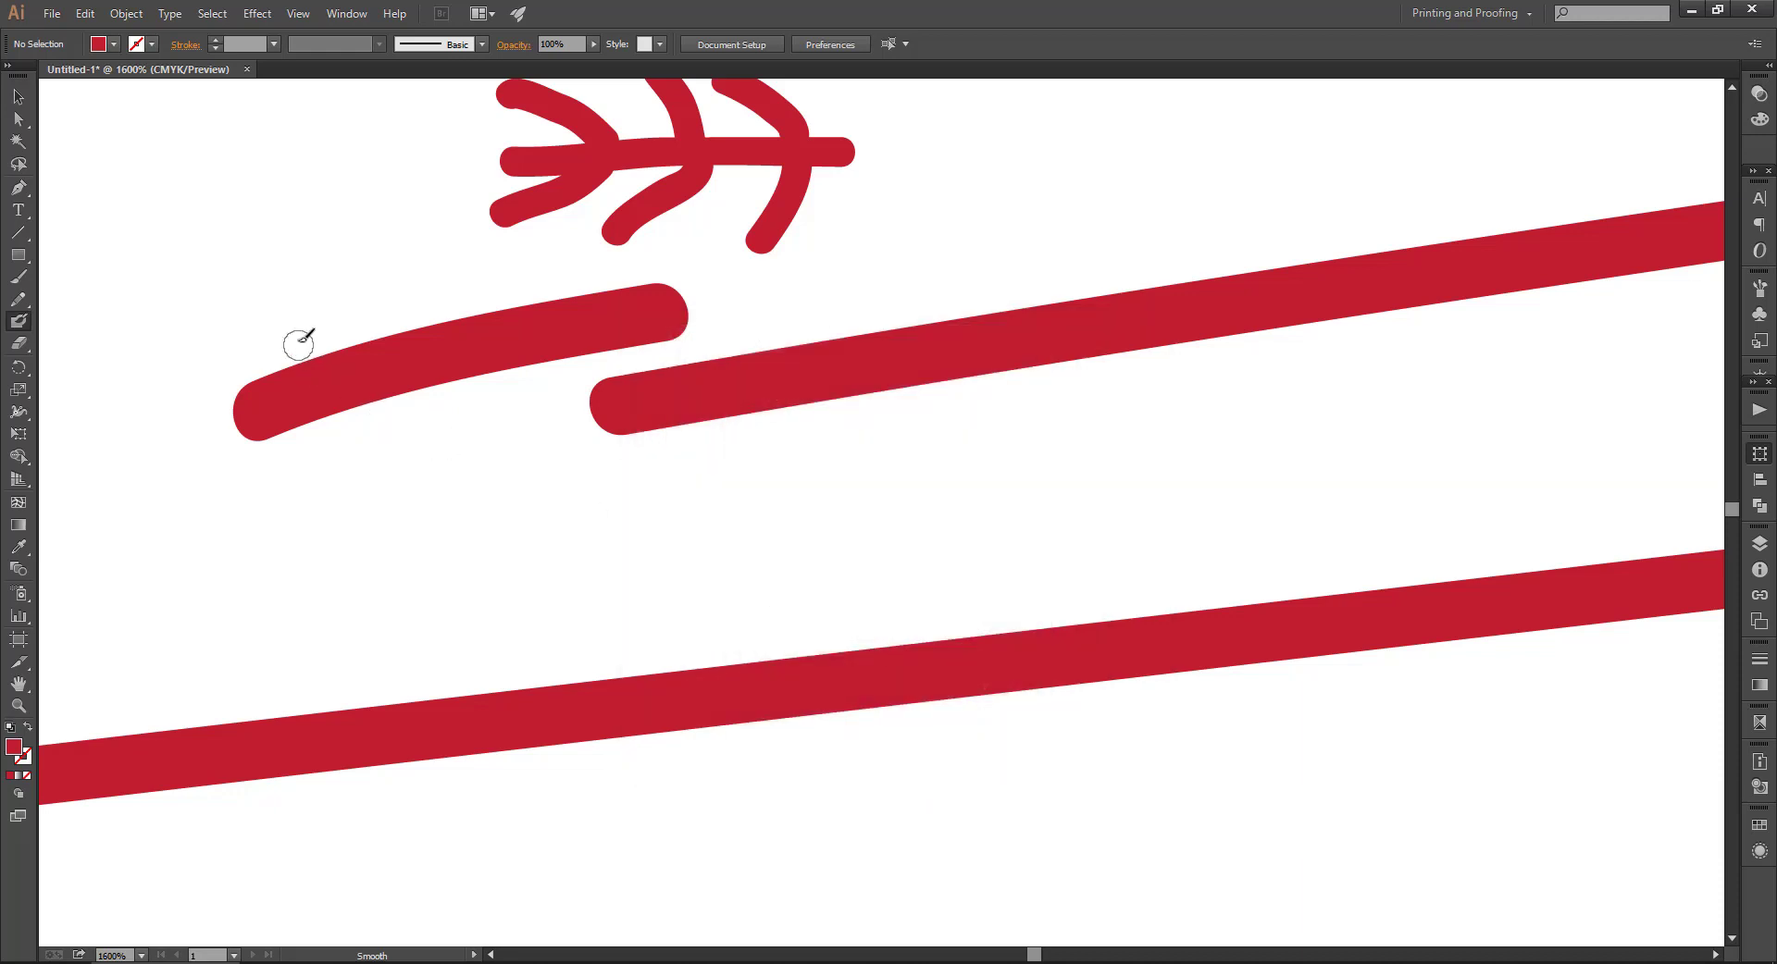
drag(377, 528, 712, 539)
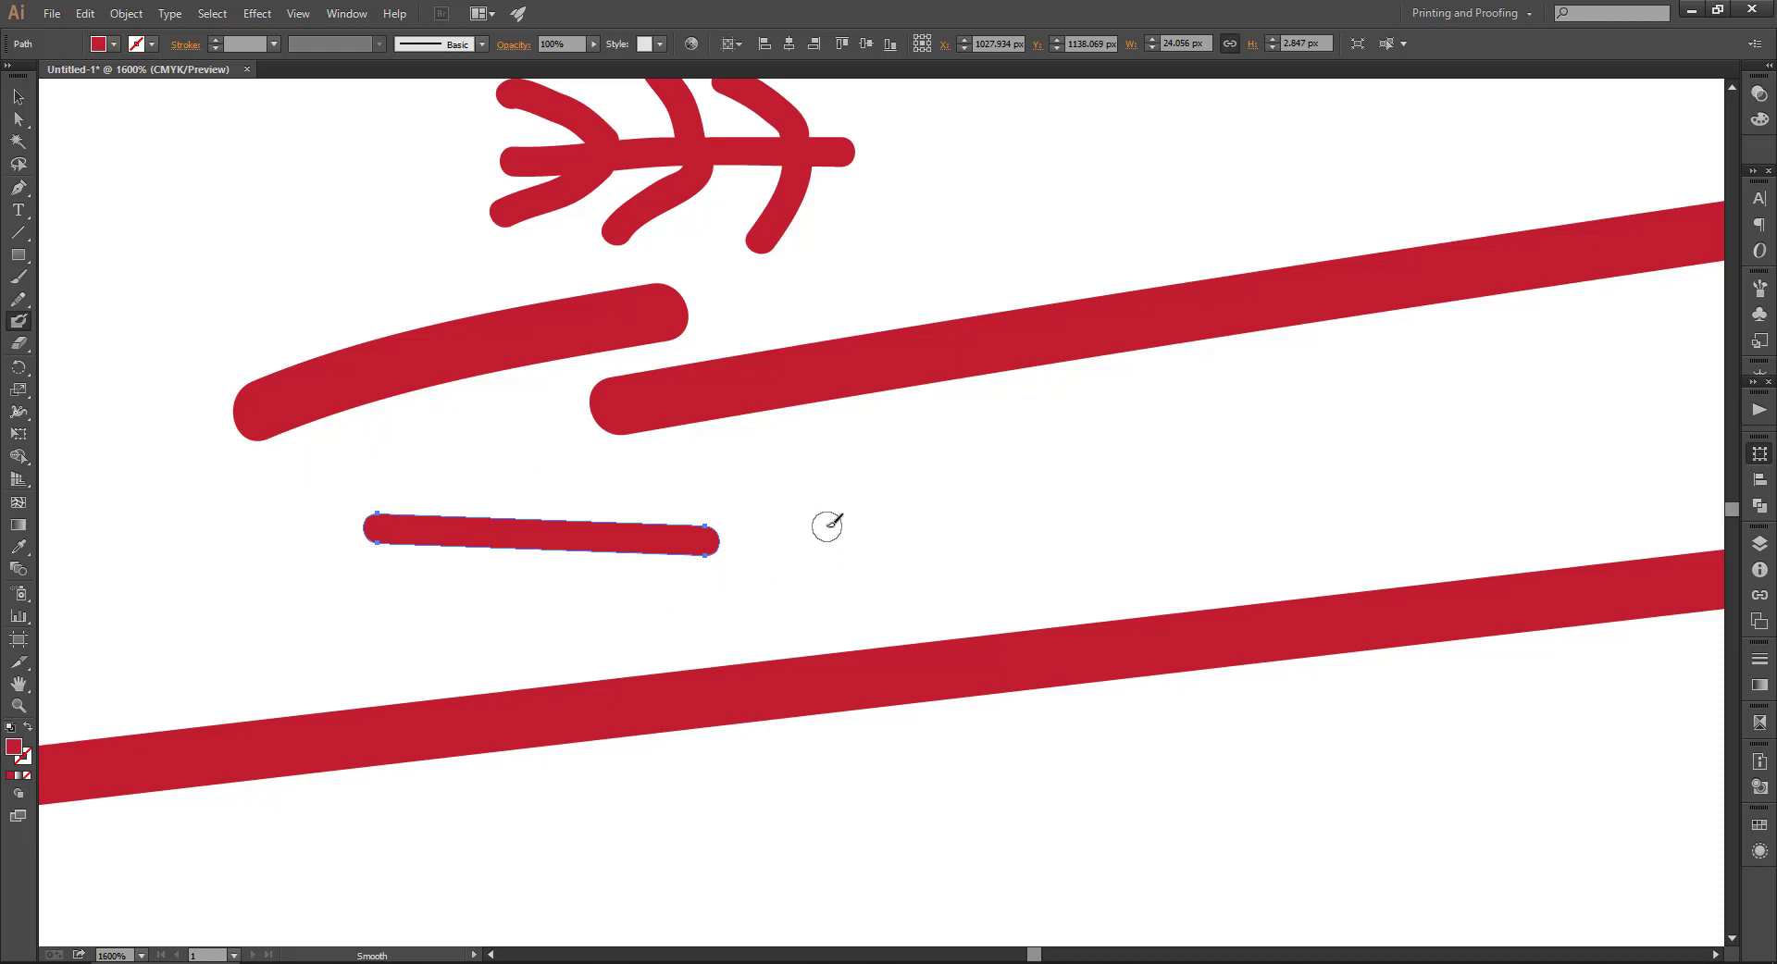
drag(826, 527, 1192, 527)
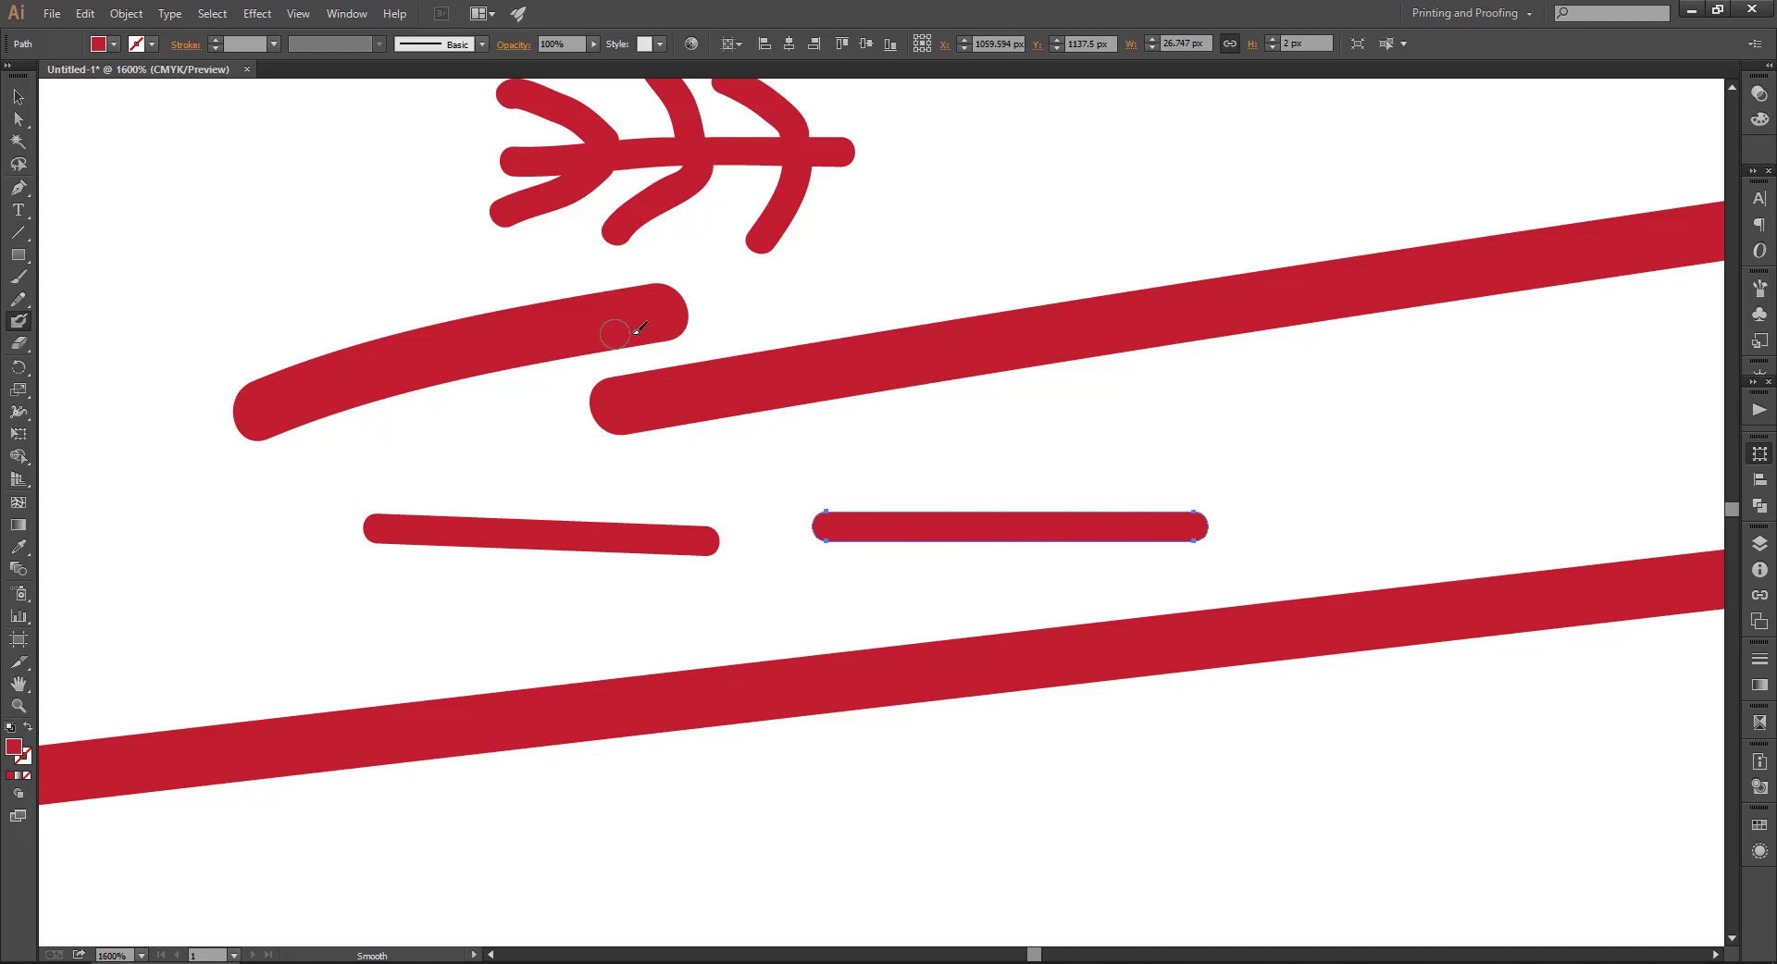
- Select and delete all the painted strokes to leave the canvas empty
click(16, 95)
drag(338, 105, 1092, 785)
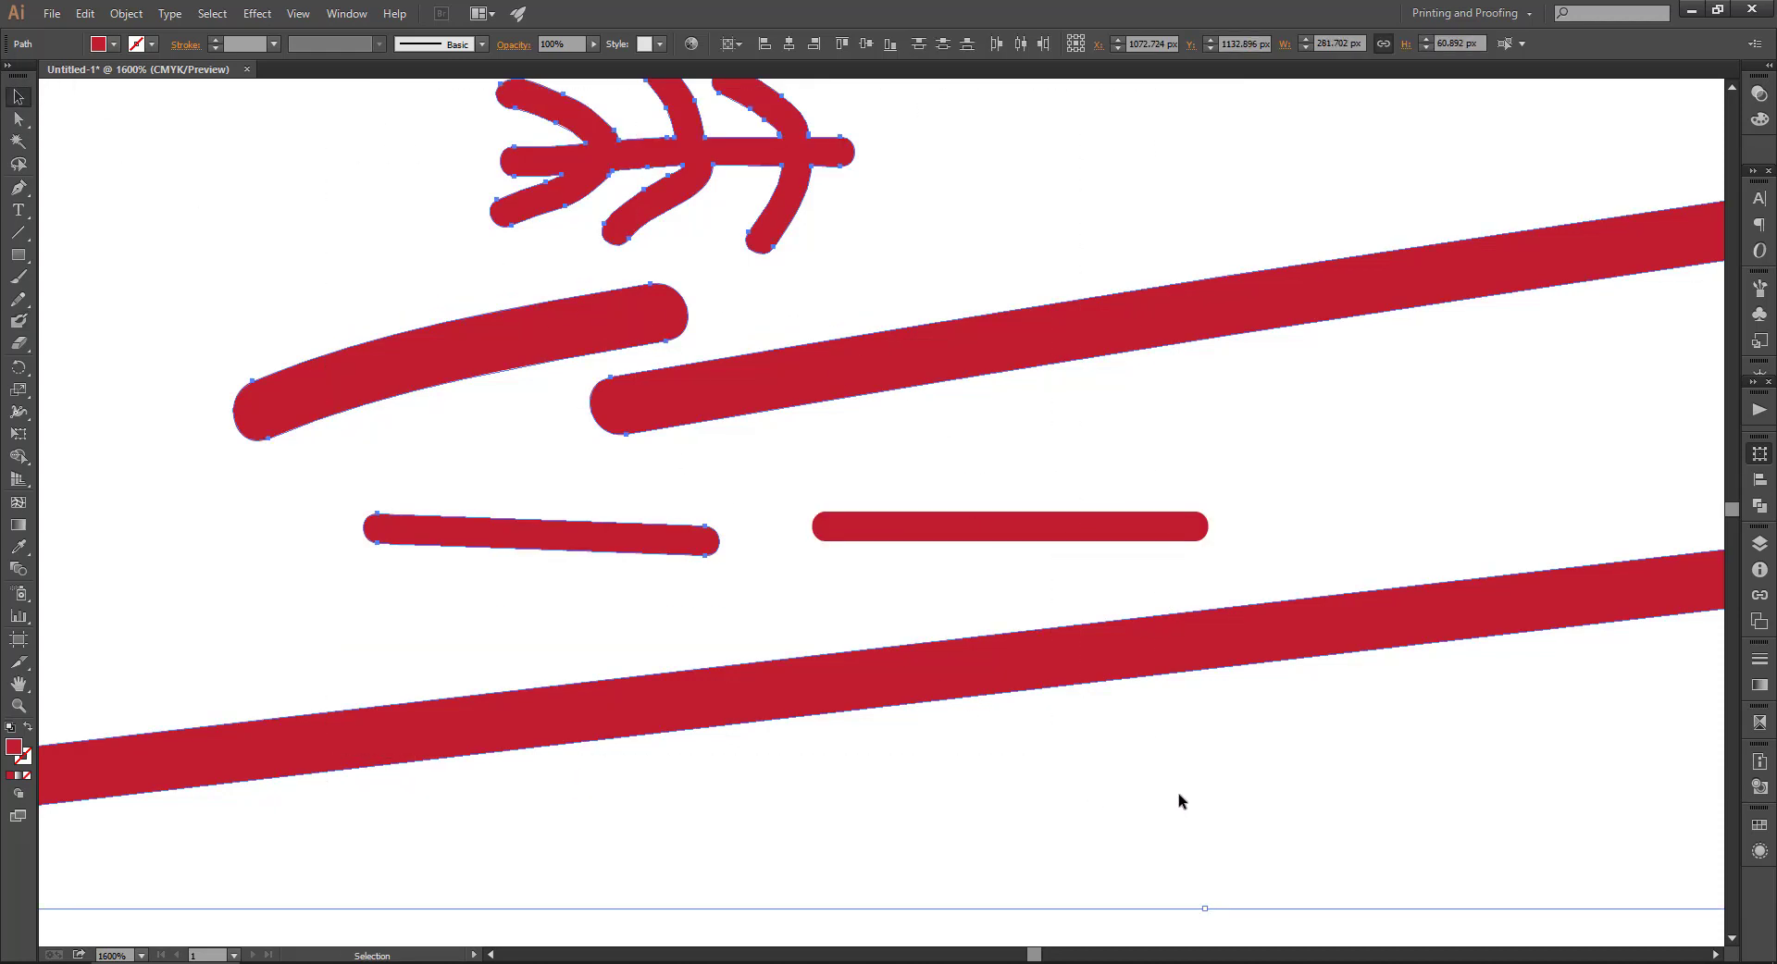
key(Delete)
drag(722, 450, 1159, 685)
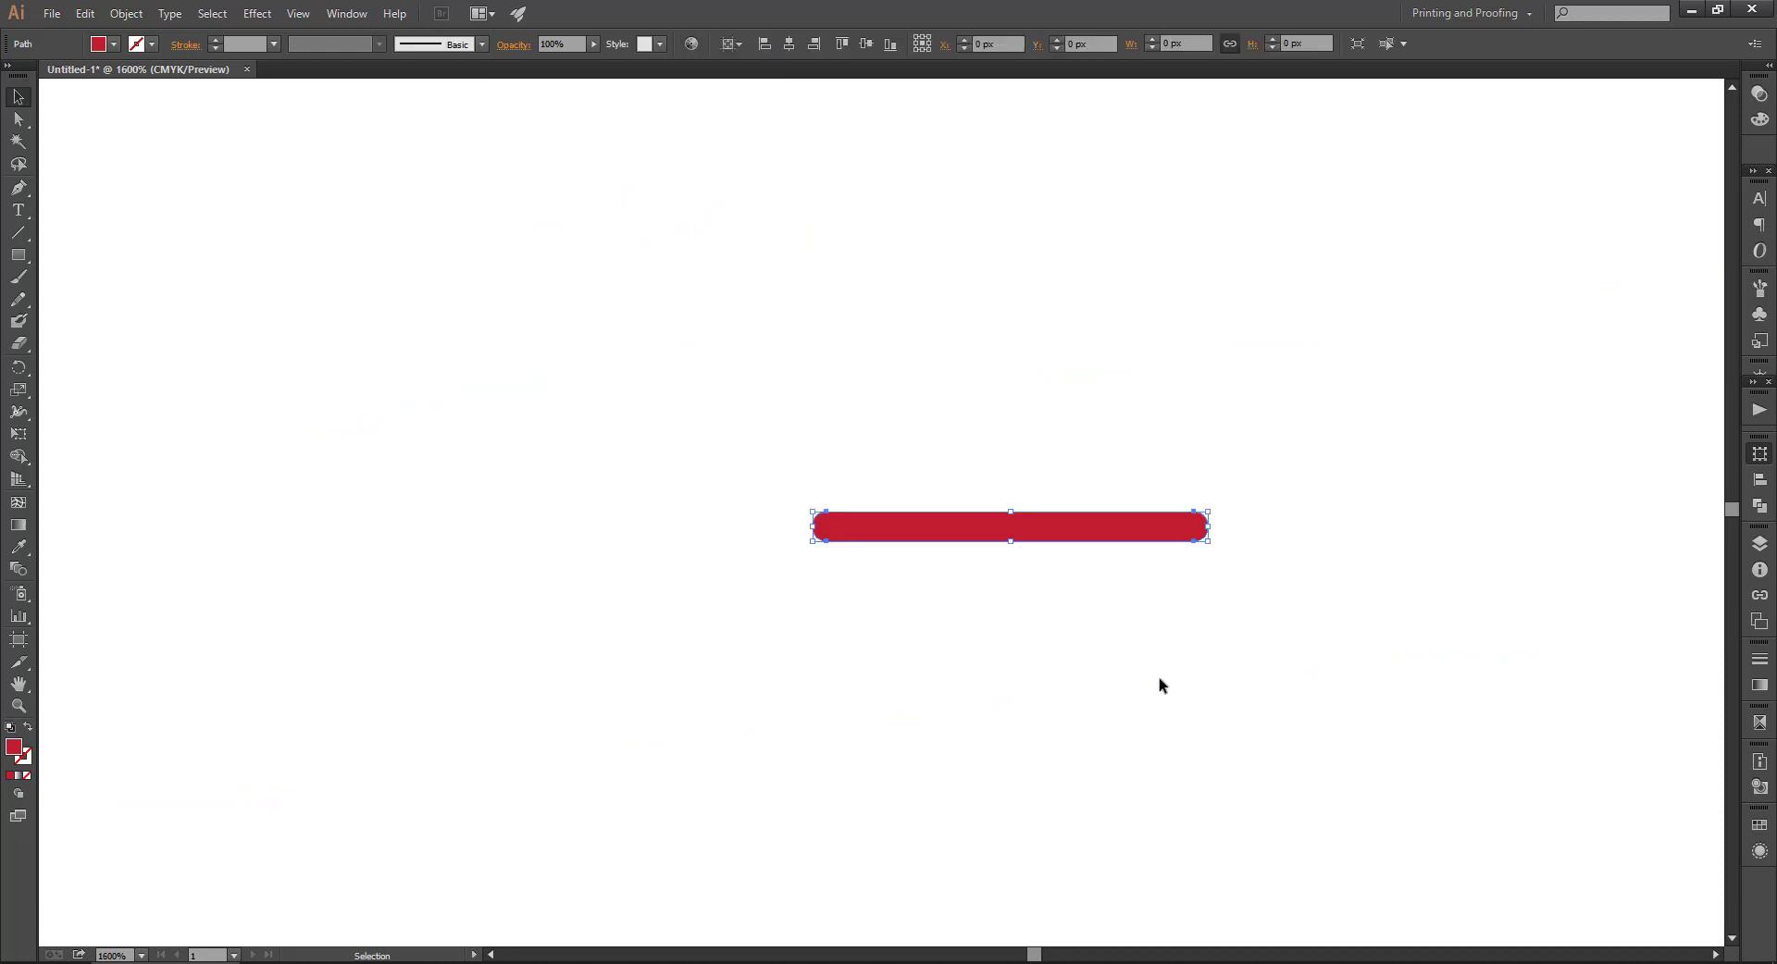
key(Delete)
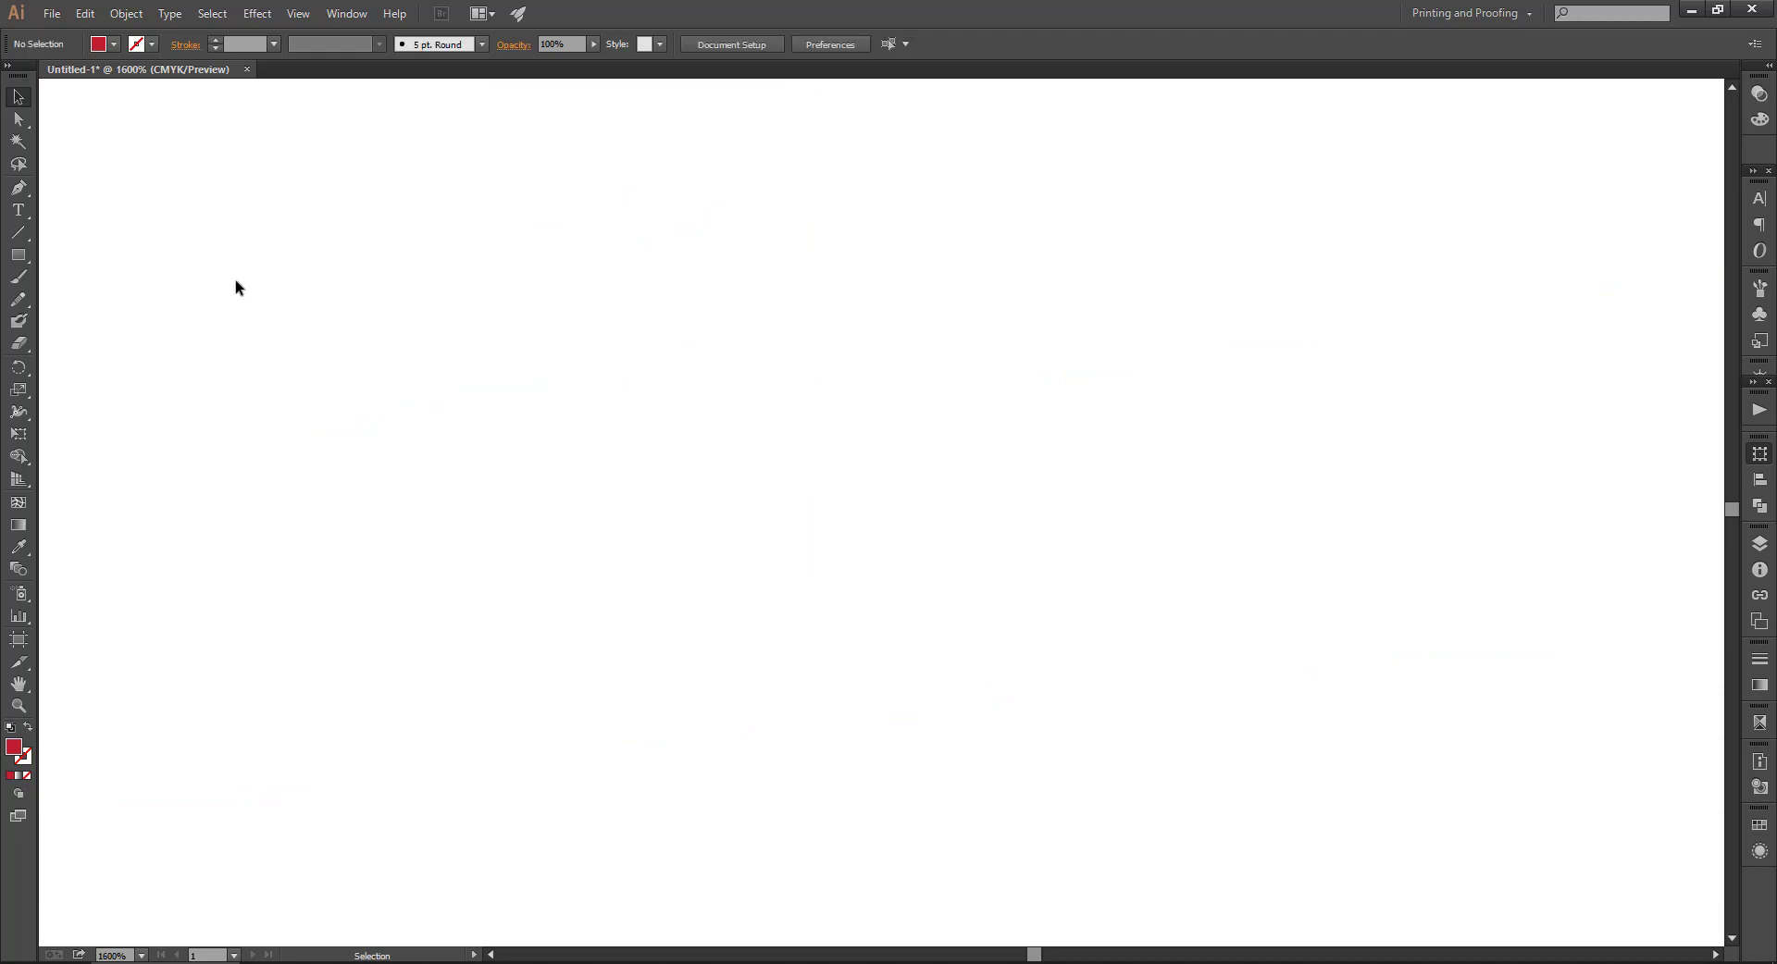
- Set the Blob Brush size to 13 pt and the angle to -63°, and lower the roundness to a narrow ellipse
double_click(17, 320)
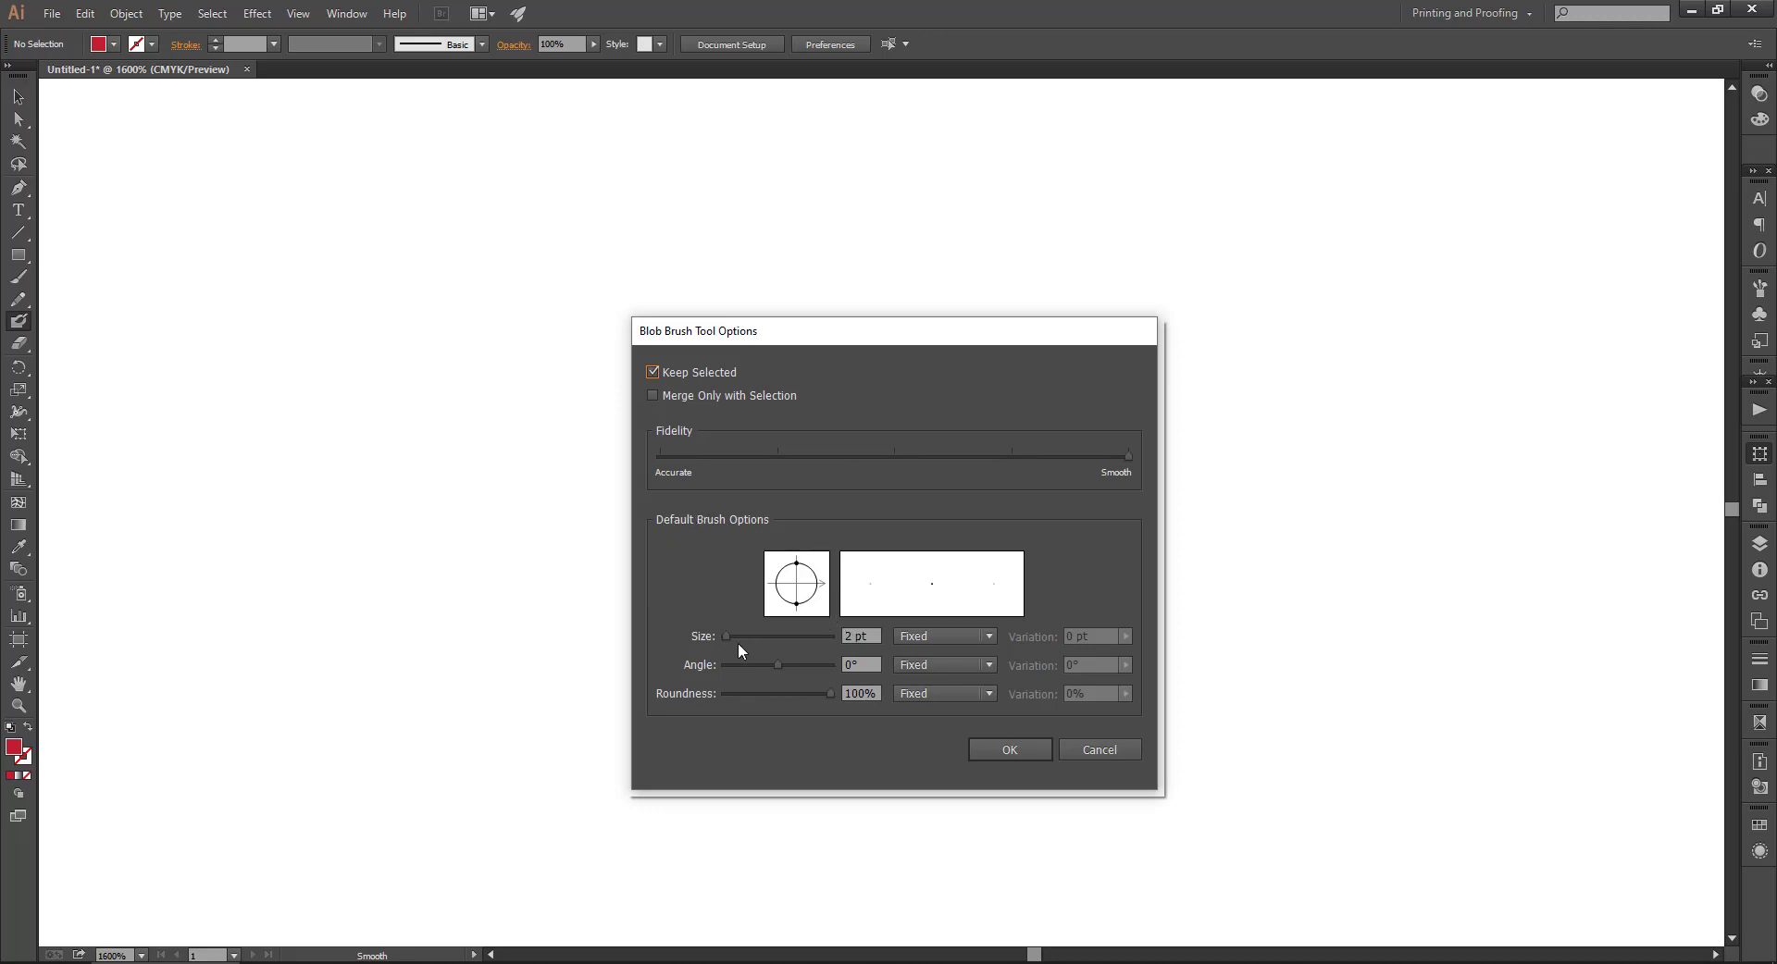
drag(727, 636, 733, 637)
drag(781, 662, 764, 665)
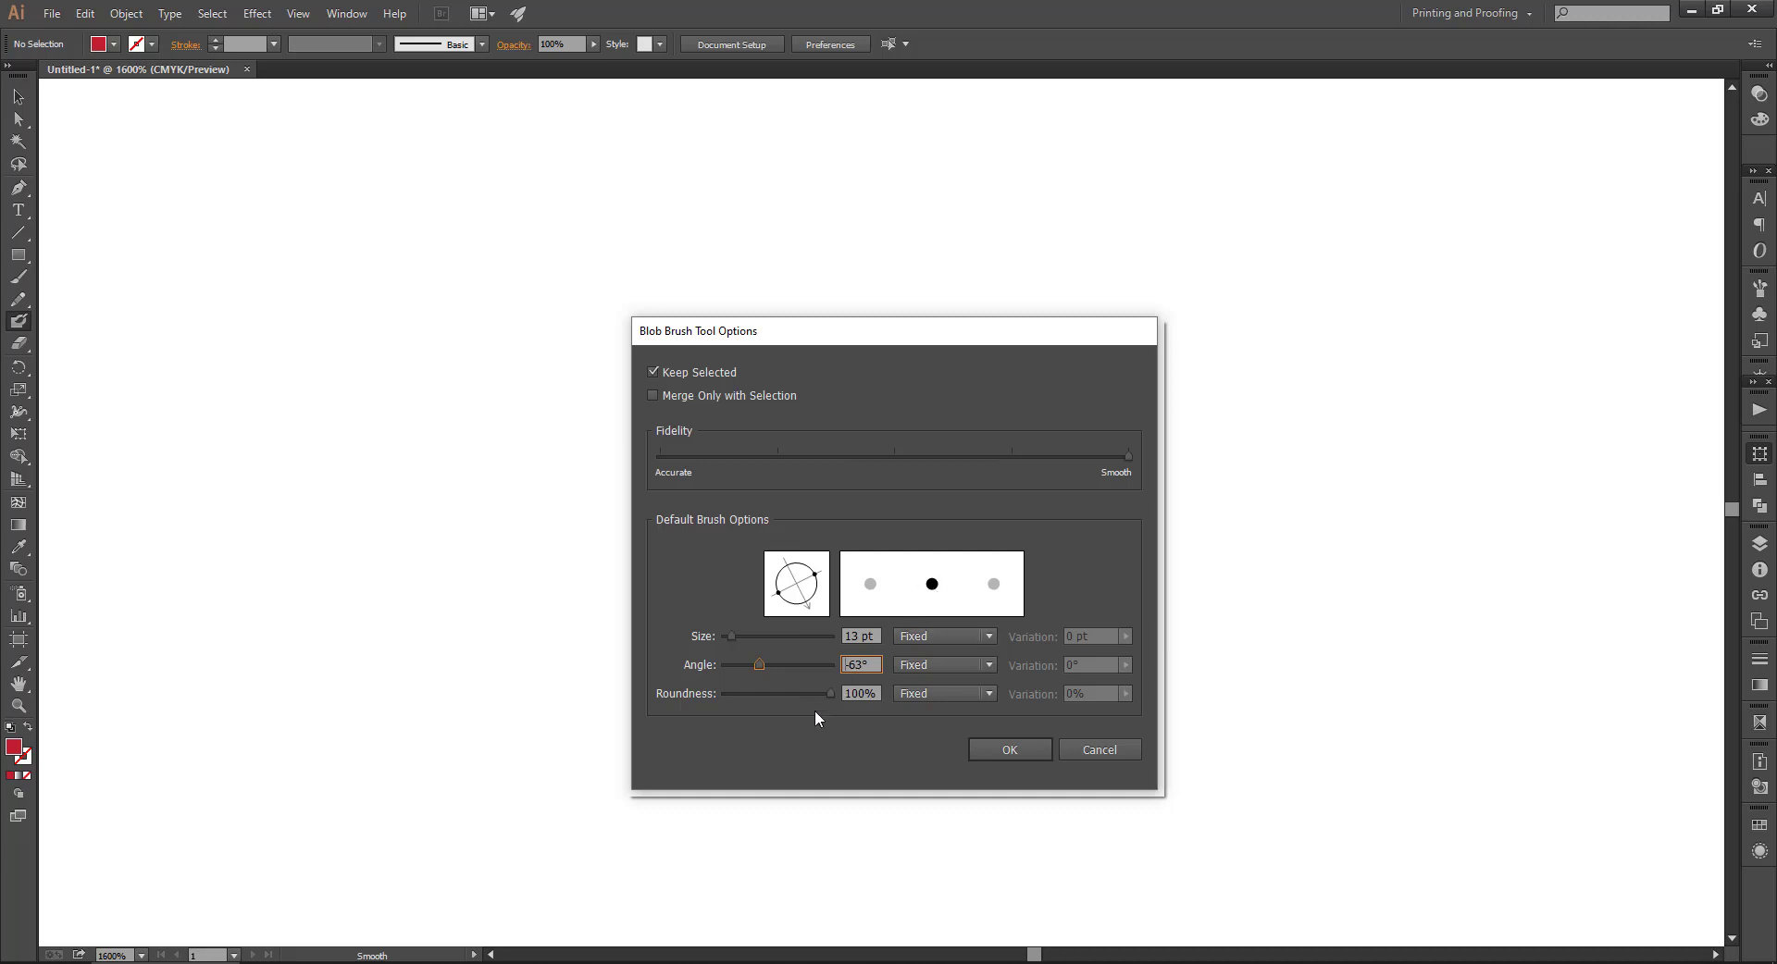
drag(829, 692, 777, 690)
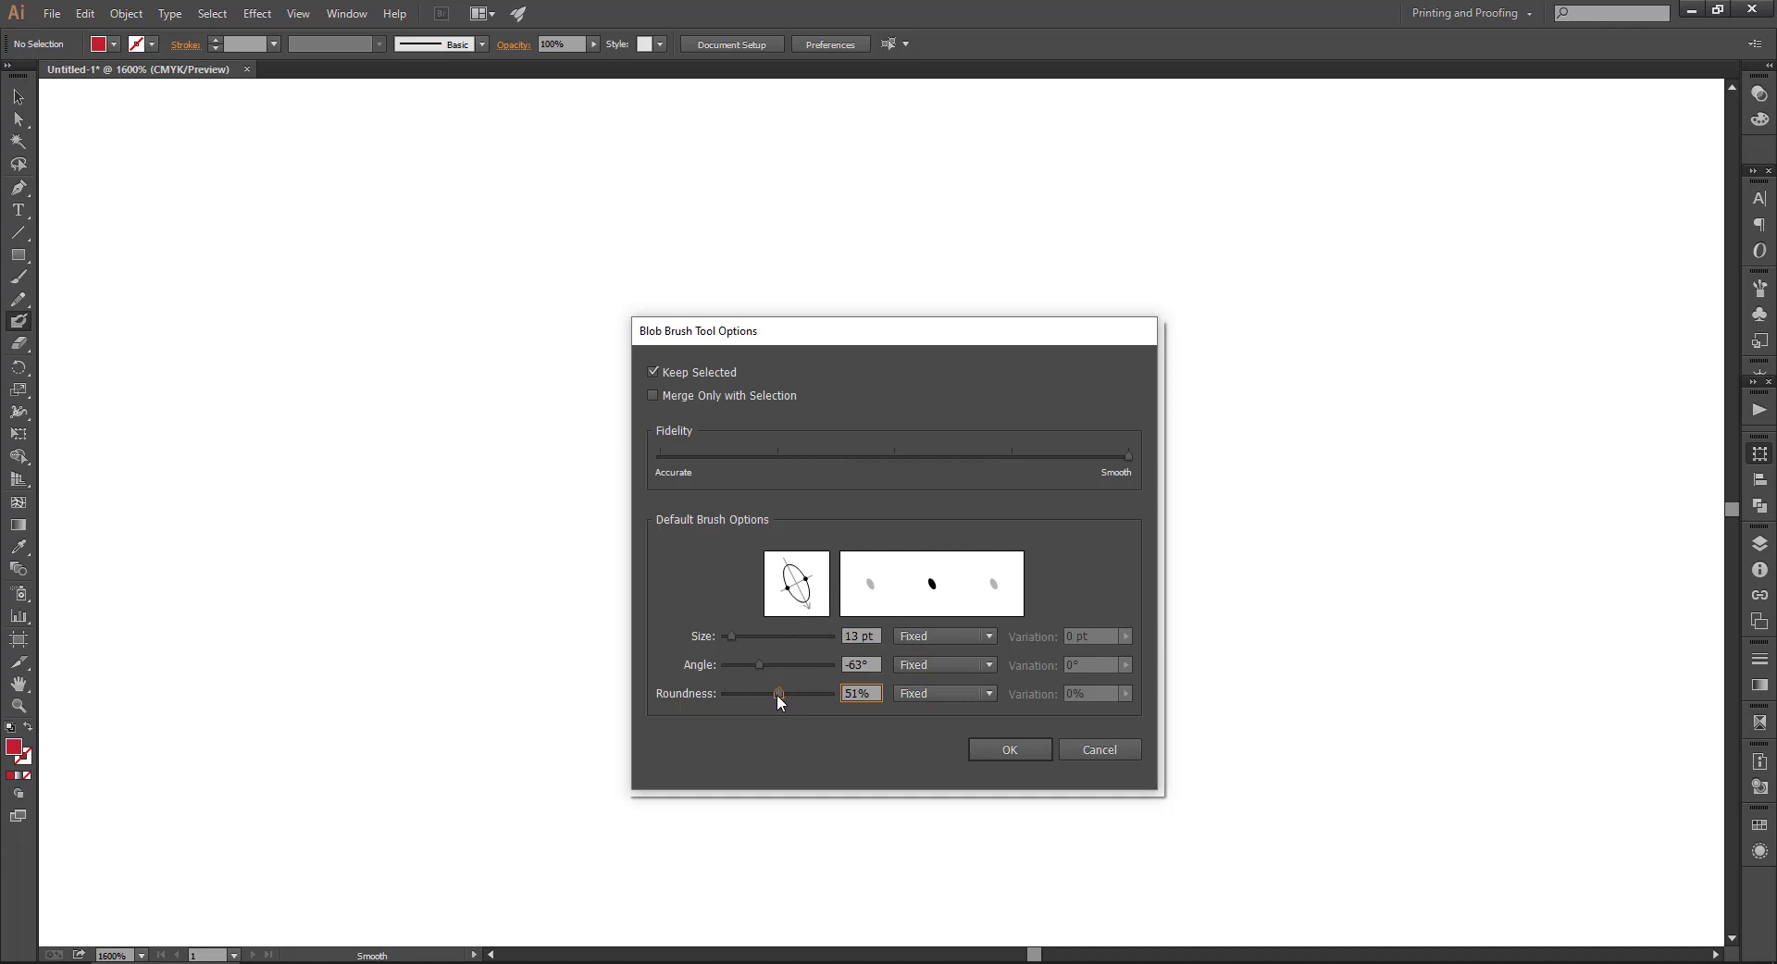
drag(779, 694, 762, 694)
click(1025, 750)
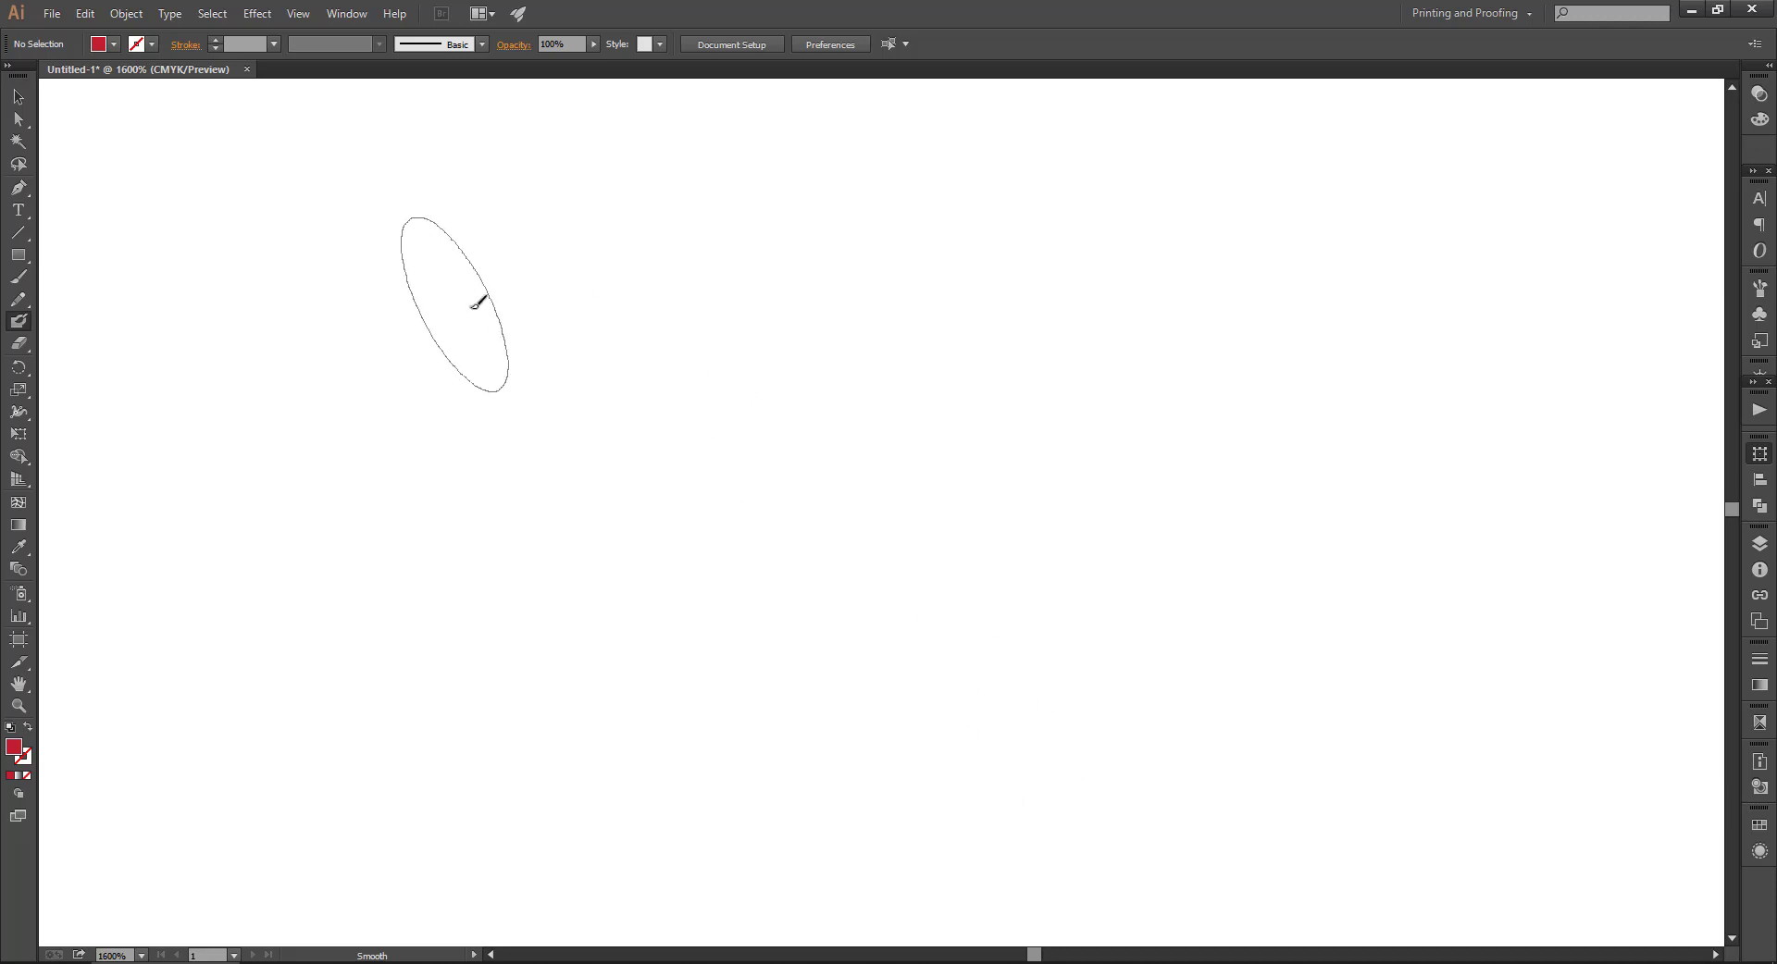
- Paint several broad wavy red strokes across the canvas with the slanted elliptical brush, overlapping some of them
mouse_move(211, 340)
mouse_down()
mouse_move(384, 424)
mouse_move(561, 461)
mouse_move(825, 428)
mouse_move(892, 397)
mouse_move(933, 431)
mouse_up()
mouse_move(1114, 305)
mouse_down()
mouse_move(1111, 408)
mouse_move(1440, 369)
mouse_move(1541, 272)
mouse_up()
mouse_move(577, 752)
mouse_down()
mouse_move(831, 763)
mouse_move(879, 842)
mouse_up()
drag(980, 822, 1234, 762)
mouse_move(253, 614)
mouse_down()
mouse_move(413, 568)
mouse_move(633, 388)
mouse_move(1010, 386)
mouse_move(1188, 504)
mouse_move(1199, 555)
mouse_up()
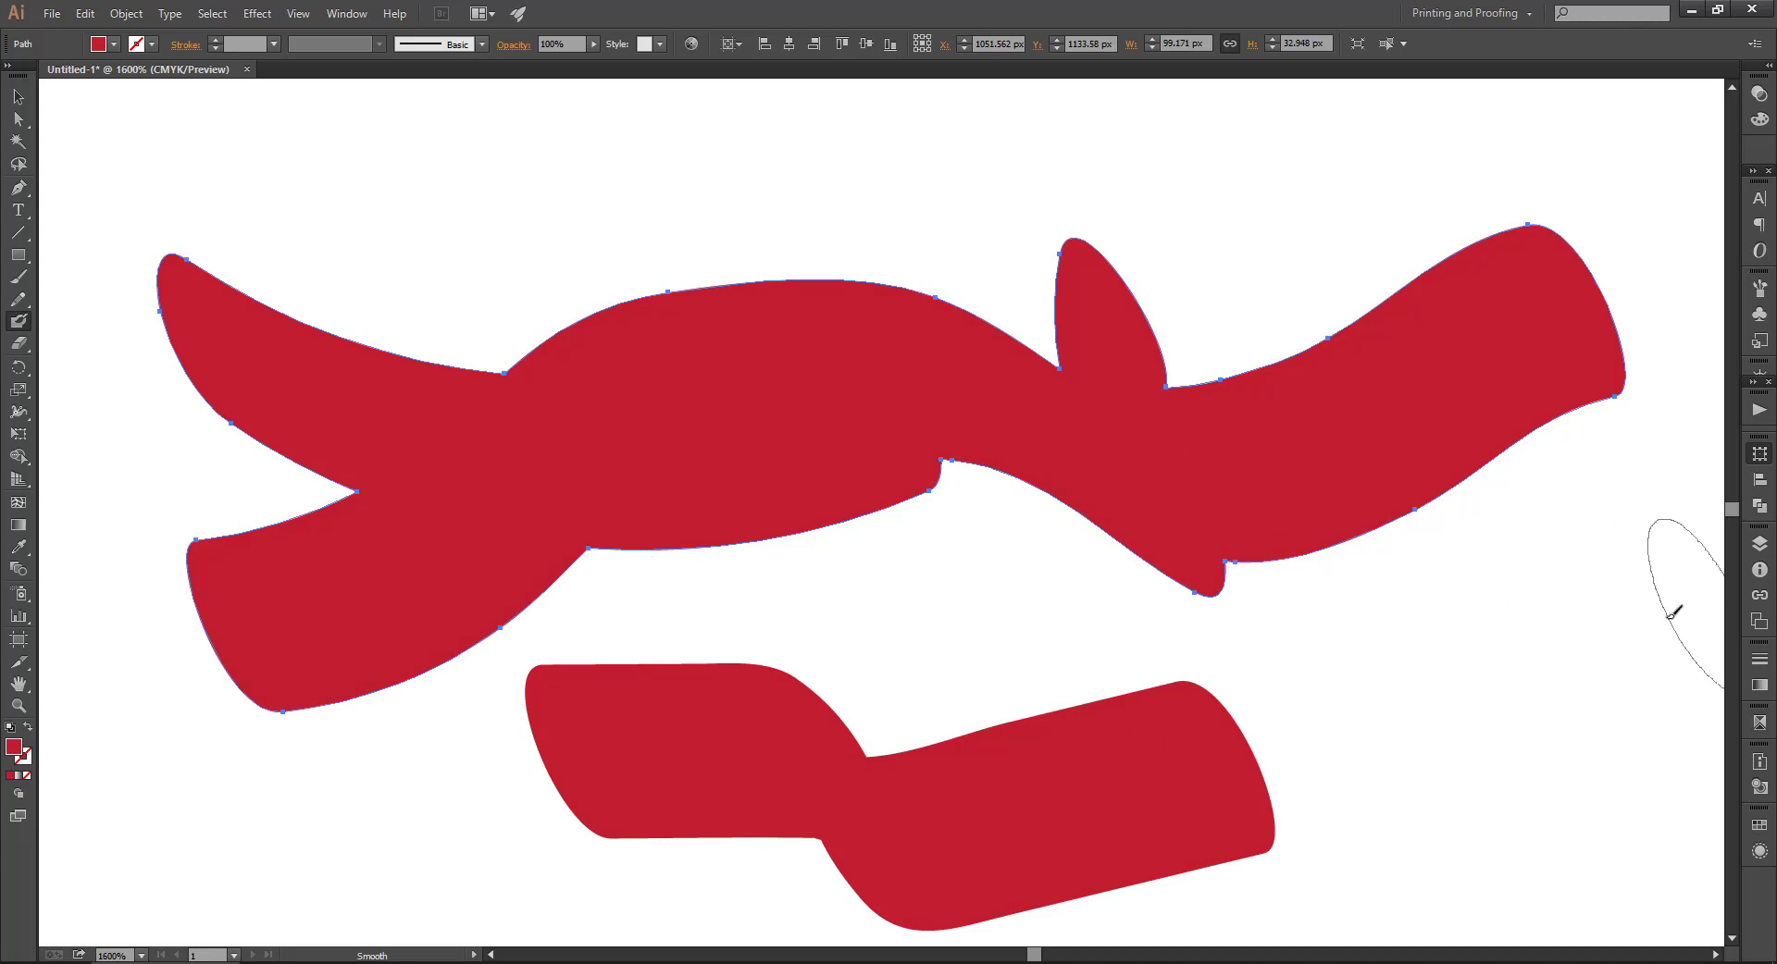
- Paint one more broad stroke about 28 px wide in the empty lower-right area, and select and delete all the painted strokes
mouse_move(1678, 603)
mouse_down()
mouse_move(1465, 688)
mouse_move(1343, 683)
mouse_up()
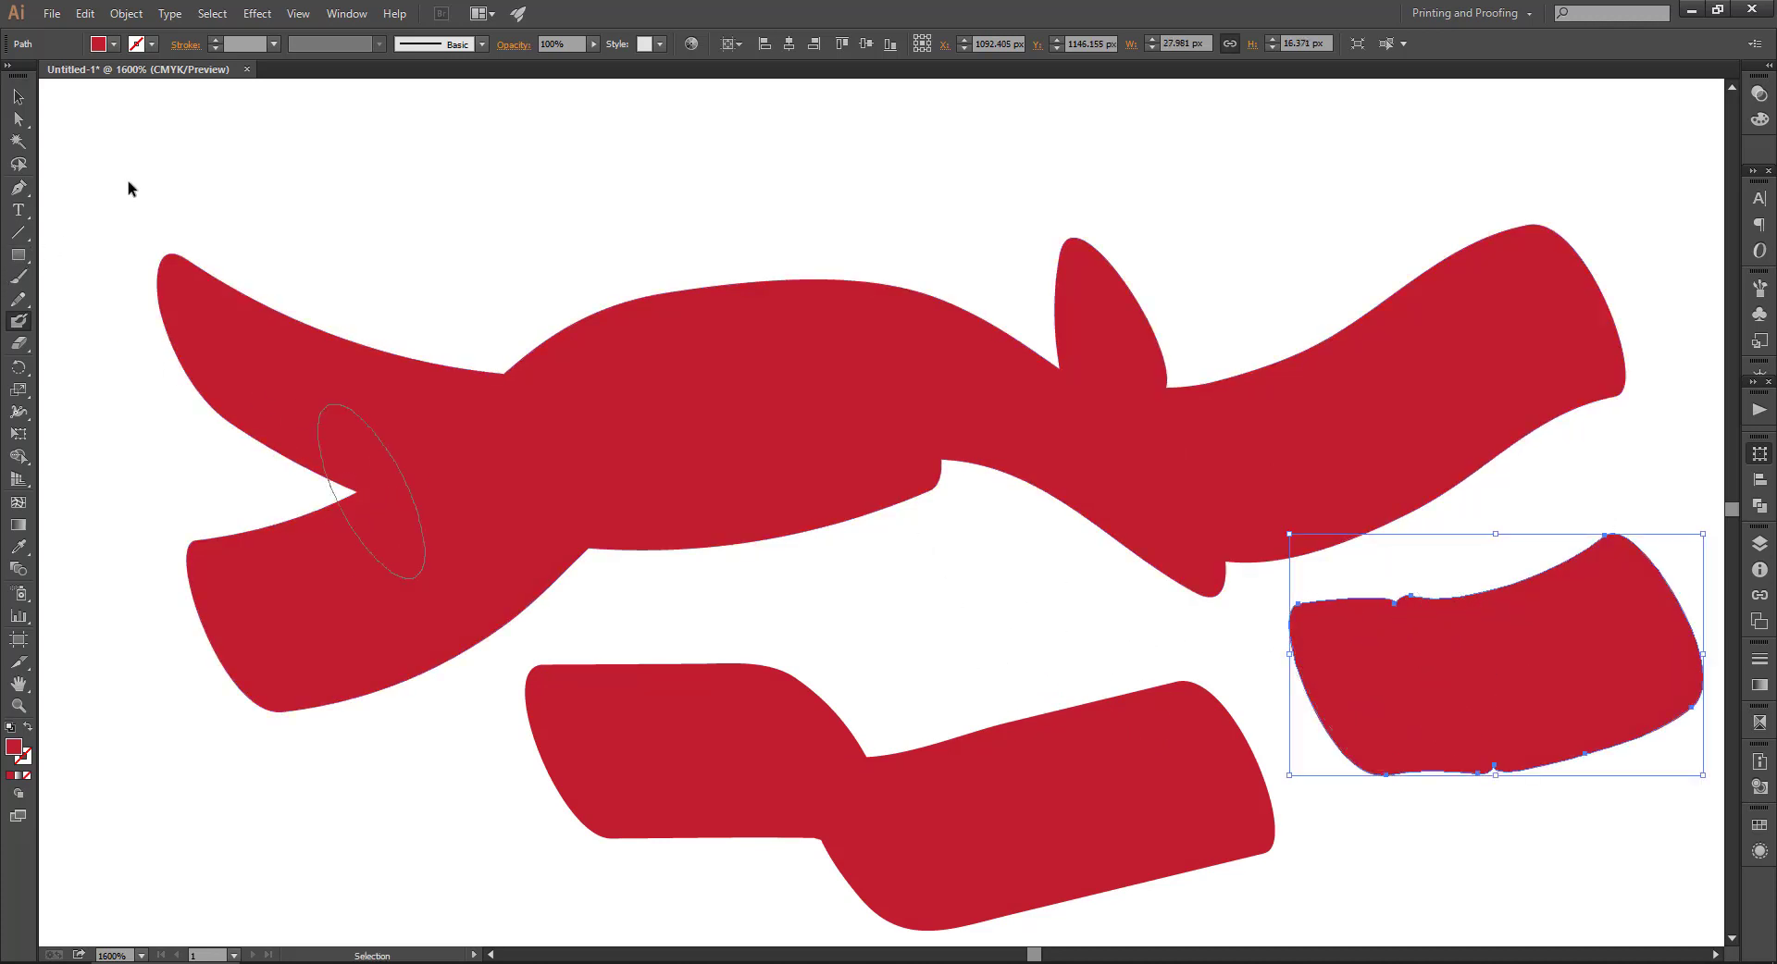
mouse_move(128, 178)
mouse_down()
mouse_move(1008, 632)
mouse_move(1713, 865)
mouse_up()
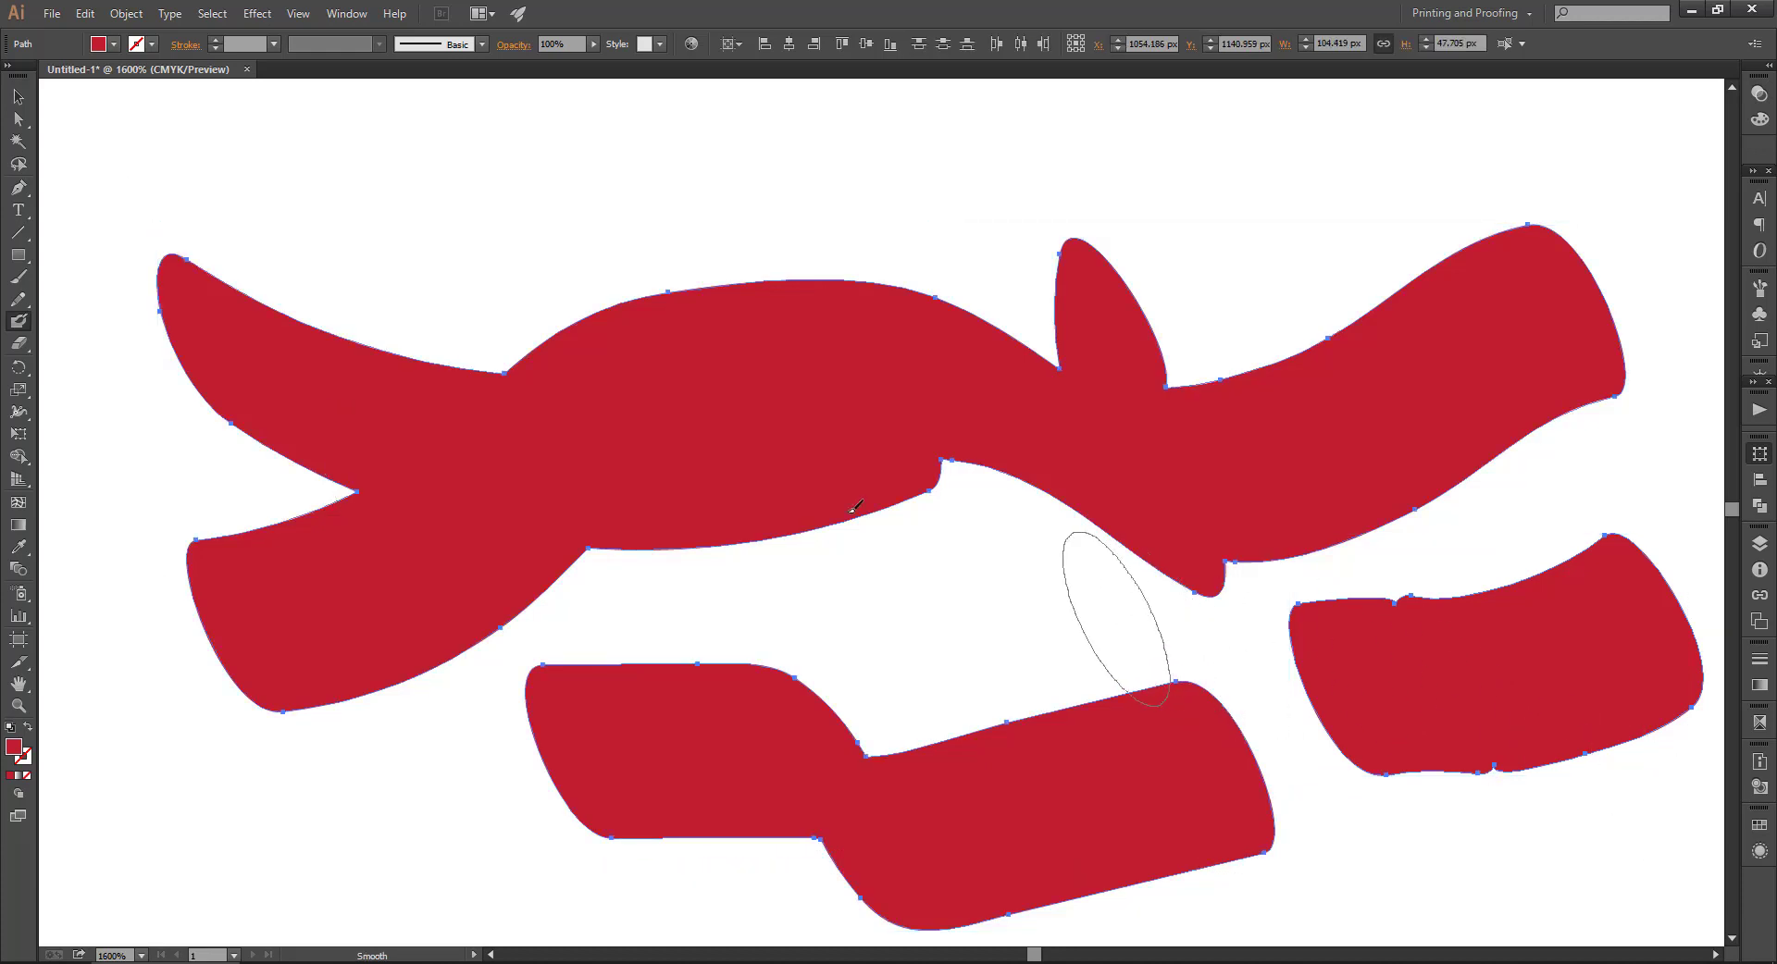
key(ctrl)
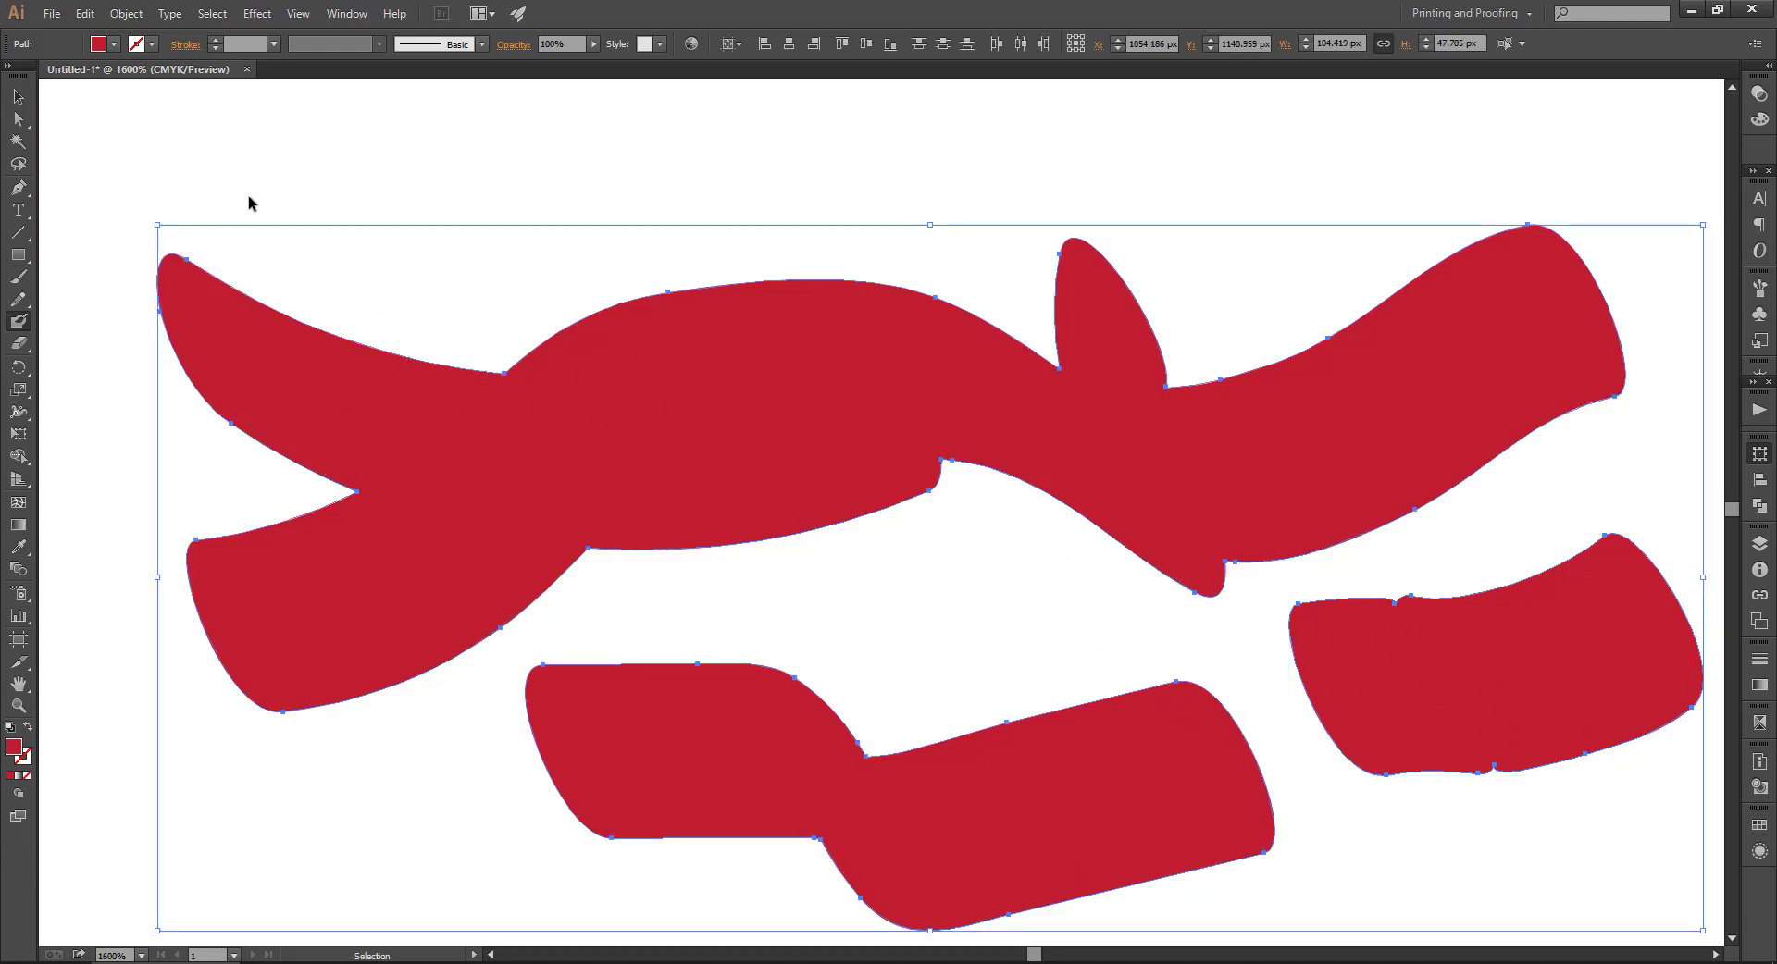
key(Delete)
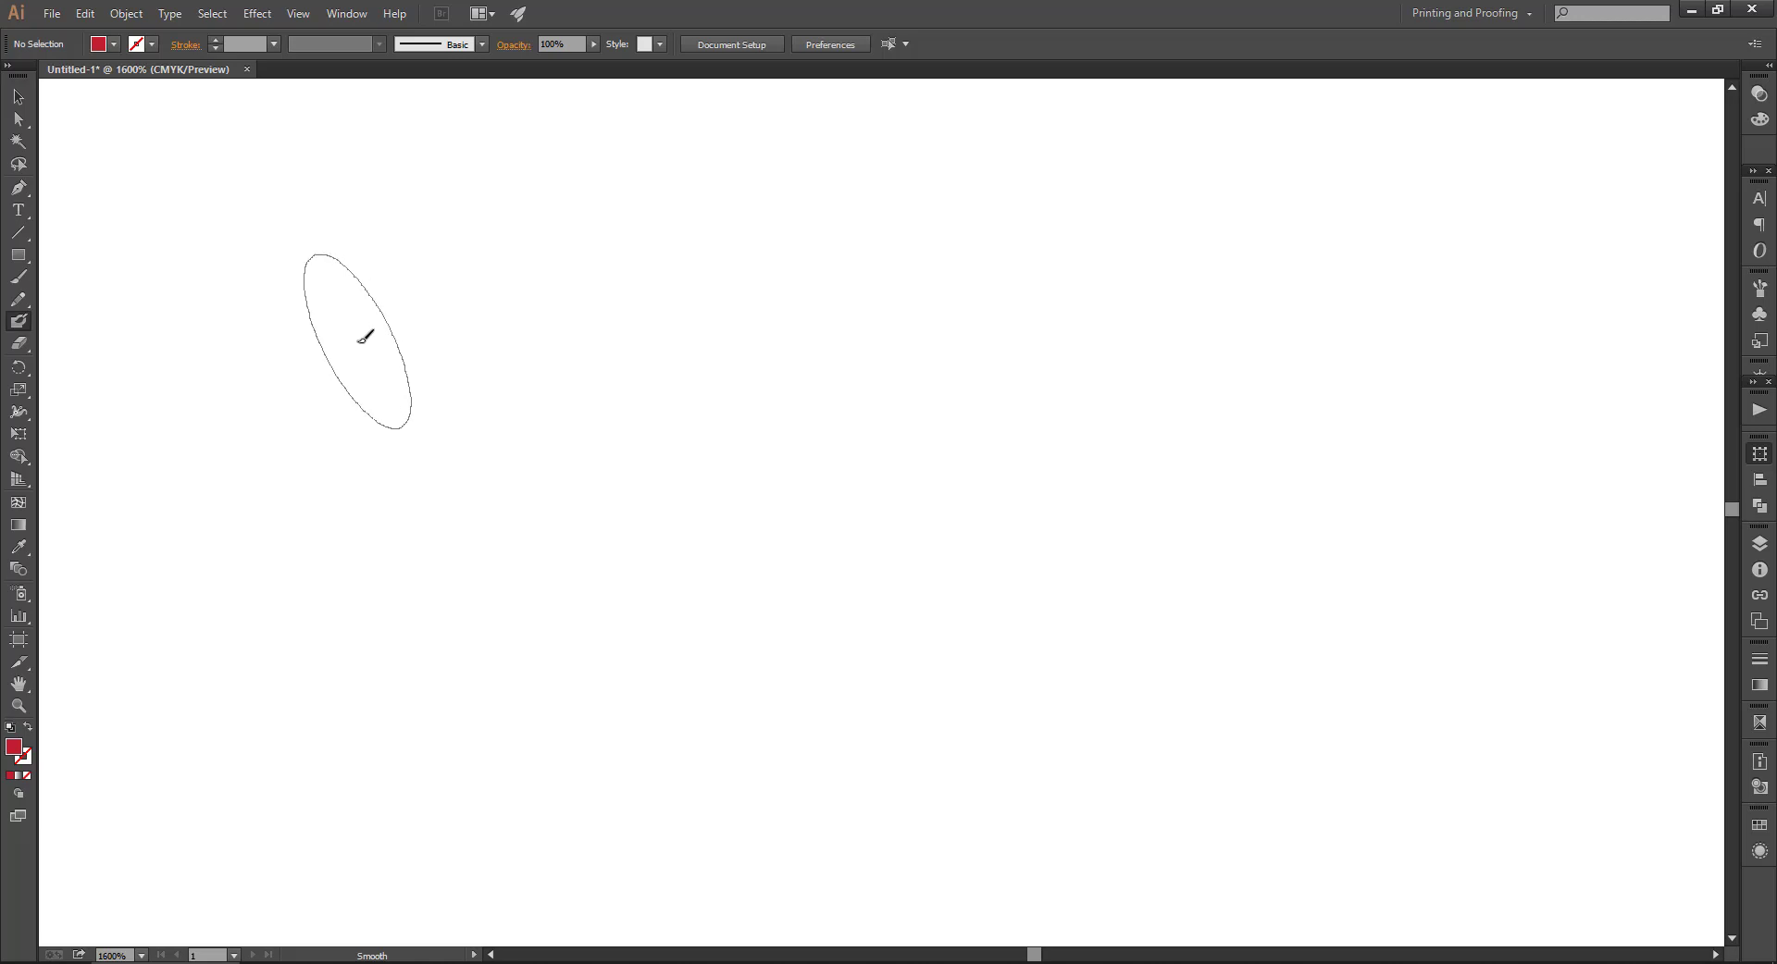
- Shrink the slanted elliptical Blob Brush step by step to a very small tip
key(bracketleft)
key(bracketleft)
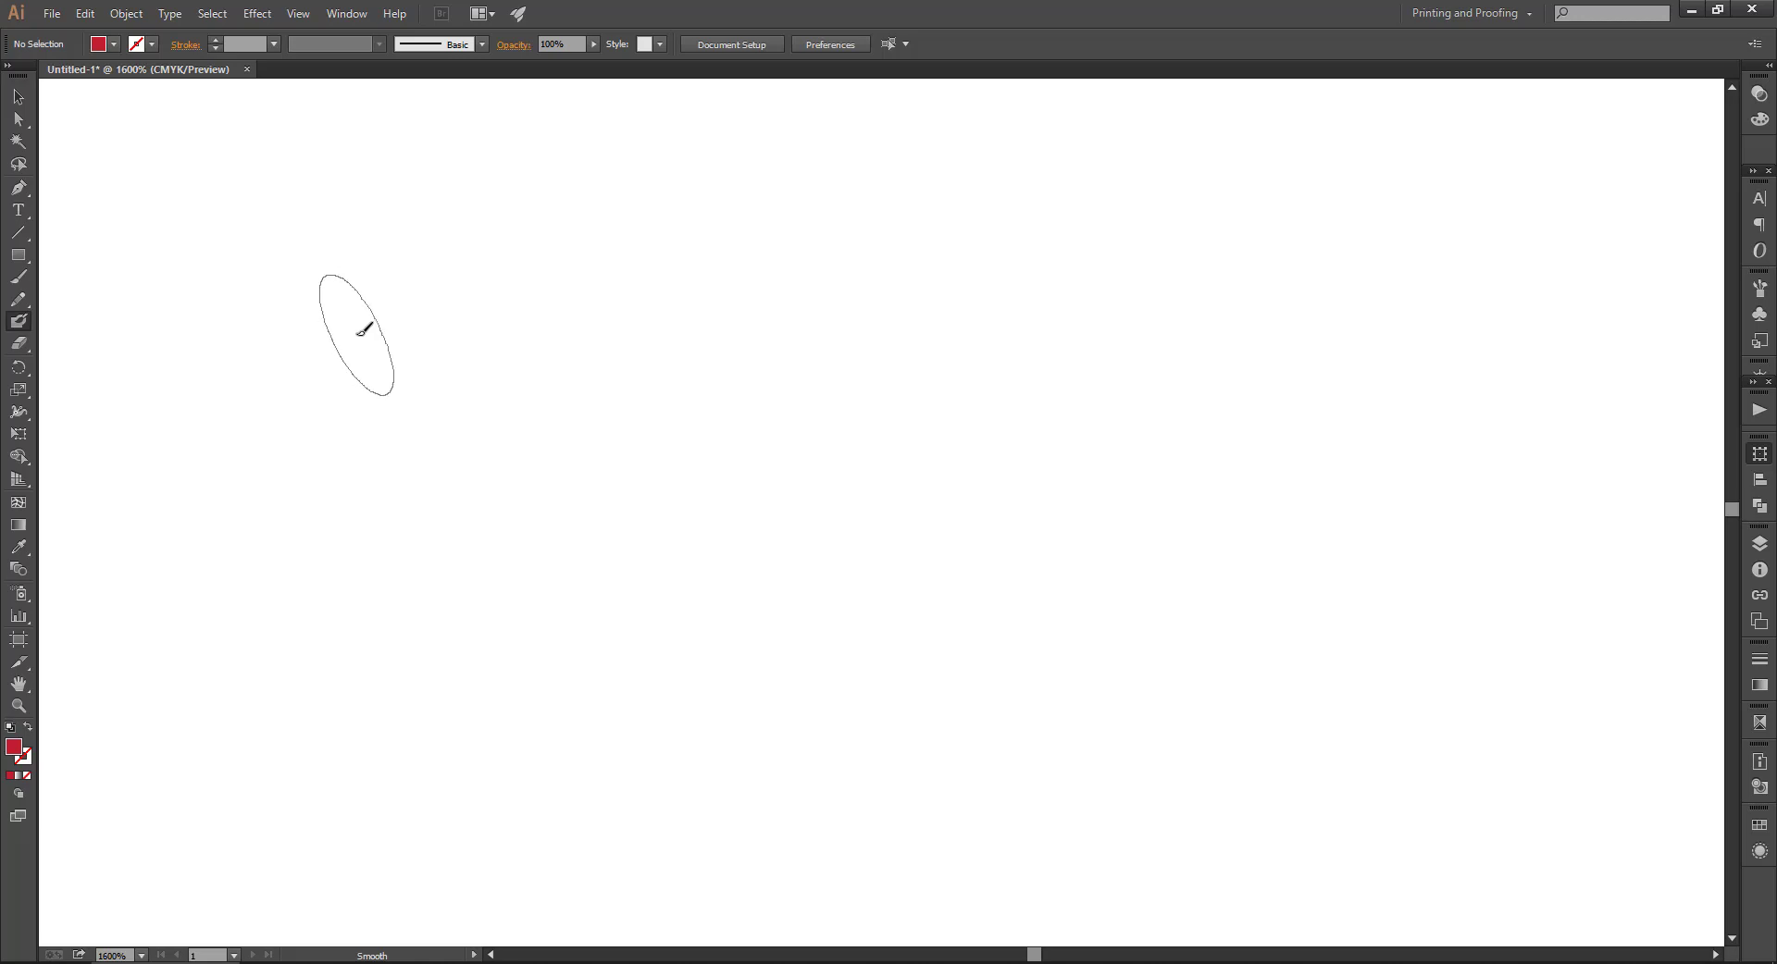
key(bracketleft)
key(bracketleft)
key(bracketleft)
key(bracketleft)
key(bracketleft)
key(bracketleft)
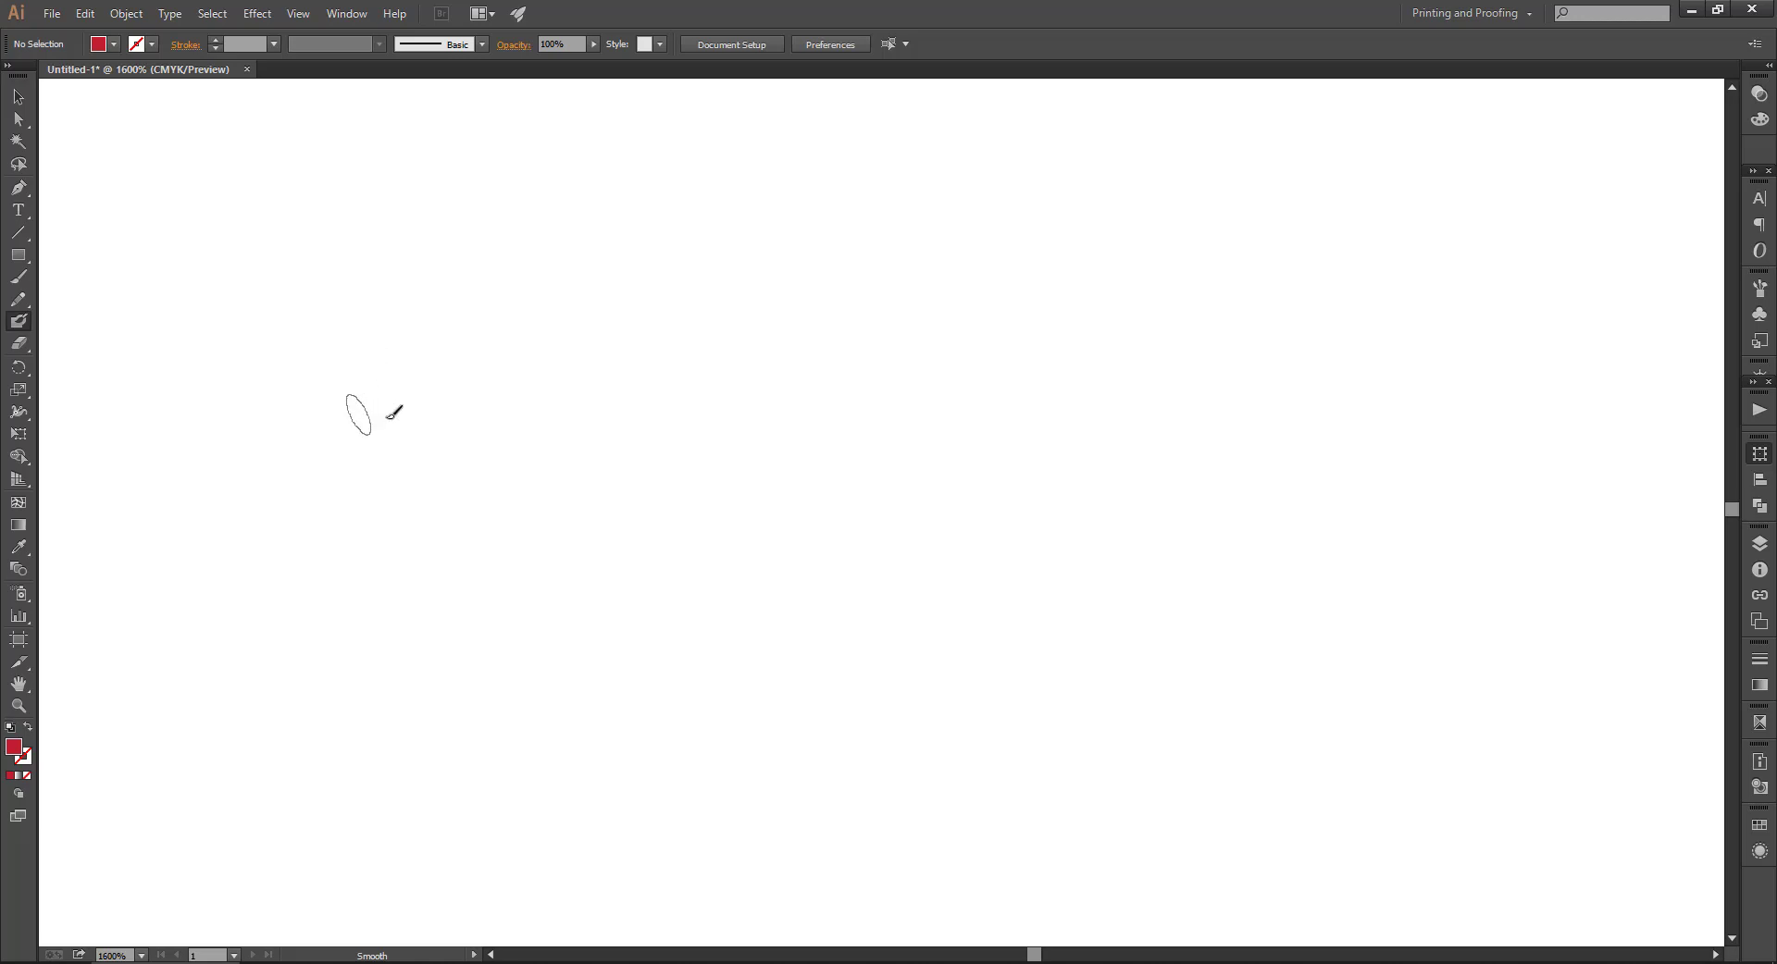
key(bracketleft)
- Enlarge the Blob Brush step by step to a huge ellipse, paint one stroke about 61 px wide, and undo it
key(bracketright)
key(bracketright)
key(bracketright)
key(bracketright)
key(bracketright)
key(bracketright)
key(bracketright)
key(bracketright)
key(bracketright)
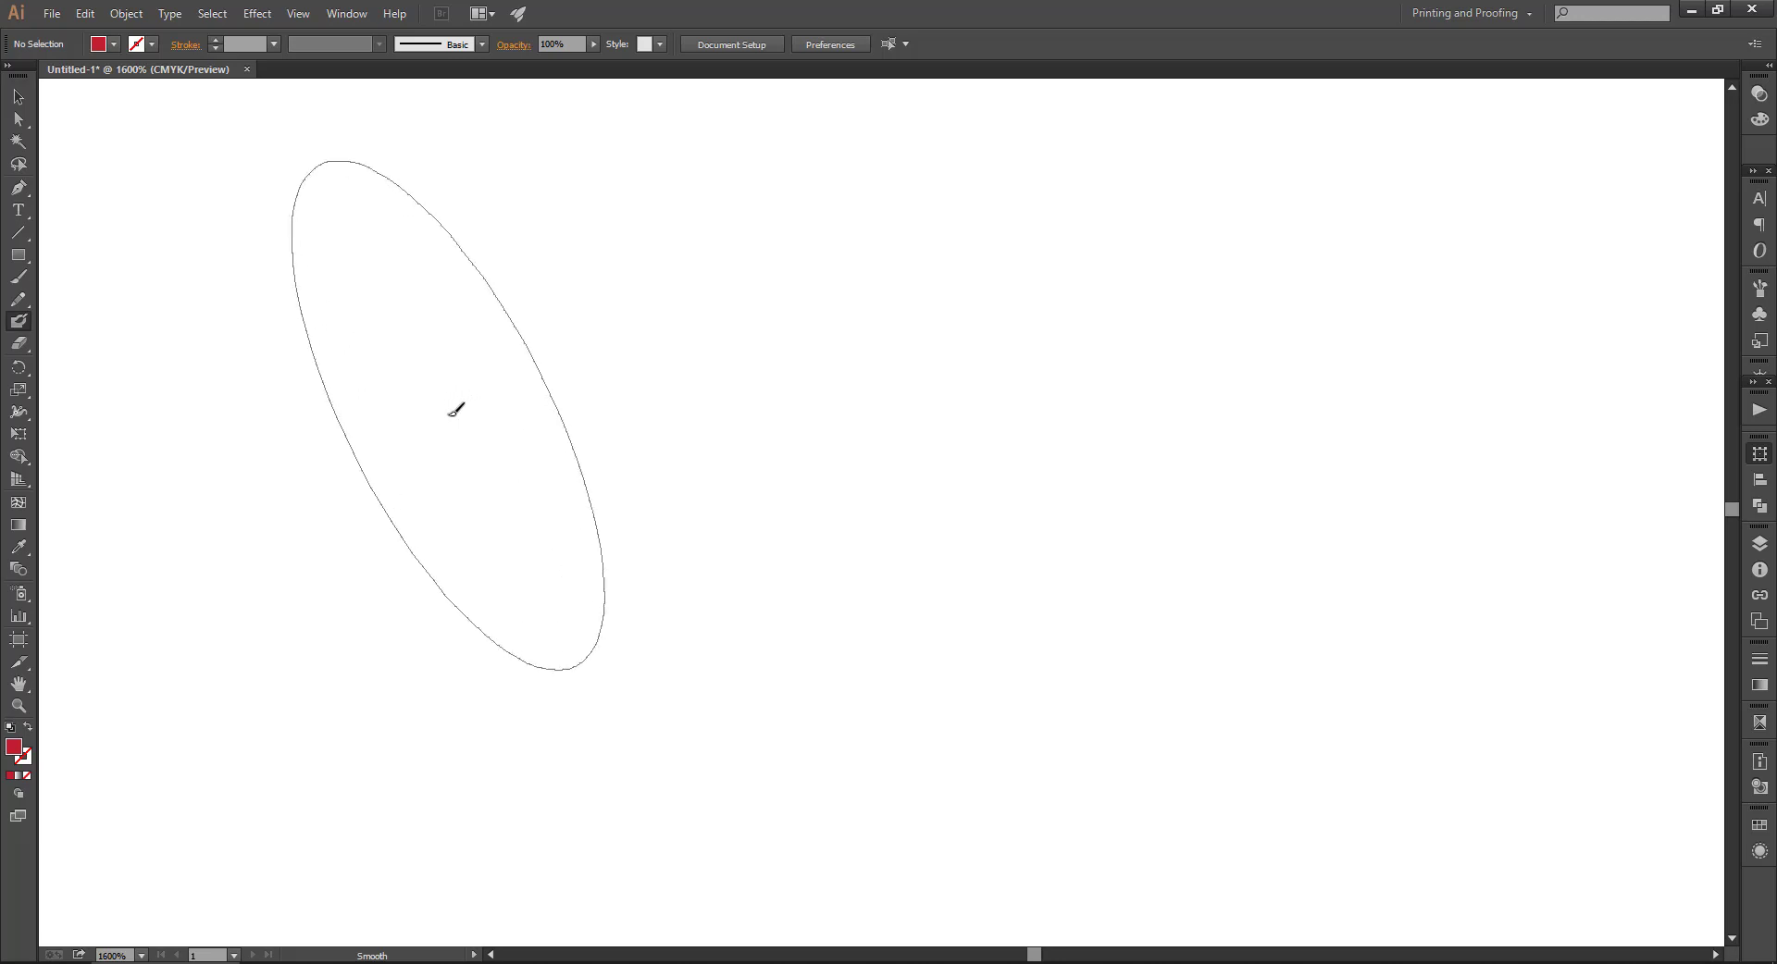
key(bracketright)
mouse_move(454, 410)
mouse_down()
mouse_move(619, 460)
mouse_move(630, 435)
mouse_move(878, 475)
mouse_move(988, 465)
mouse_up()
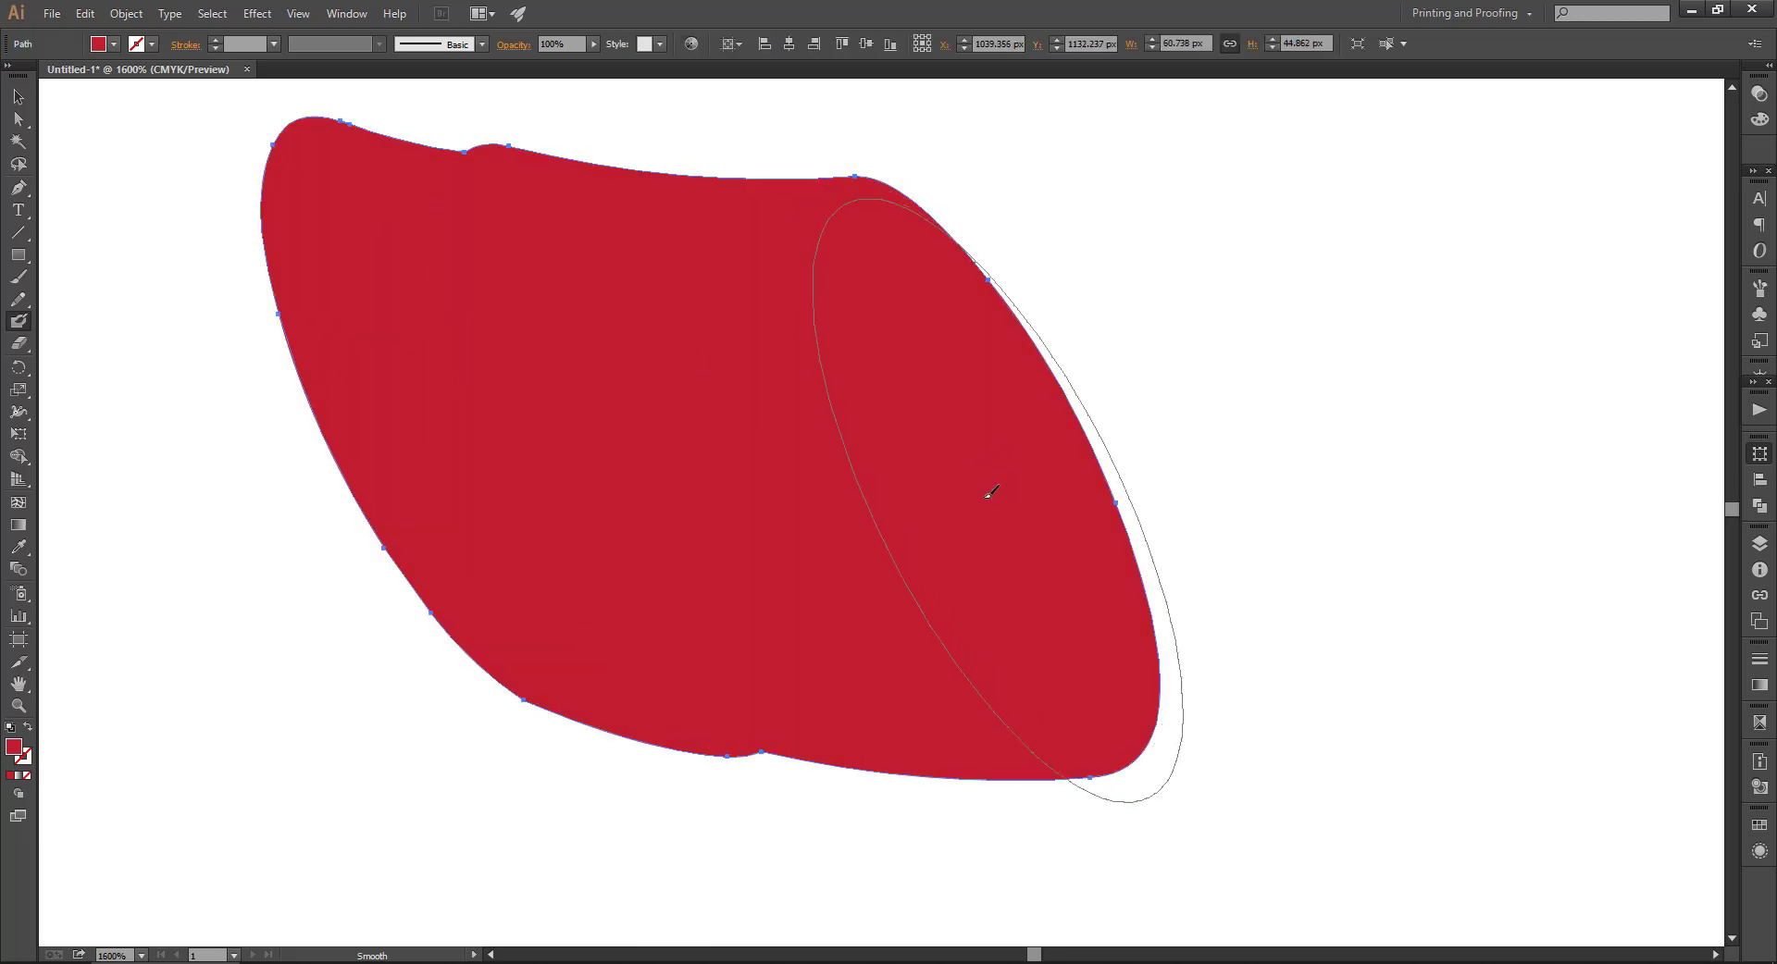
key(ctrl+z)
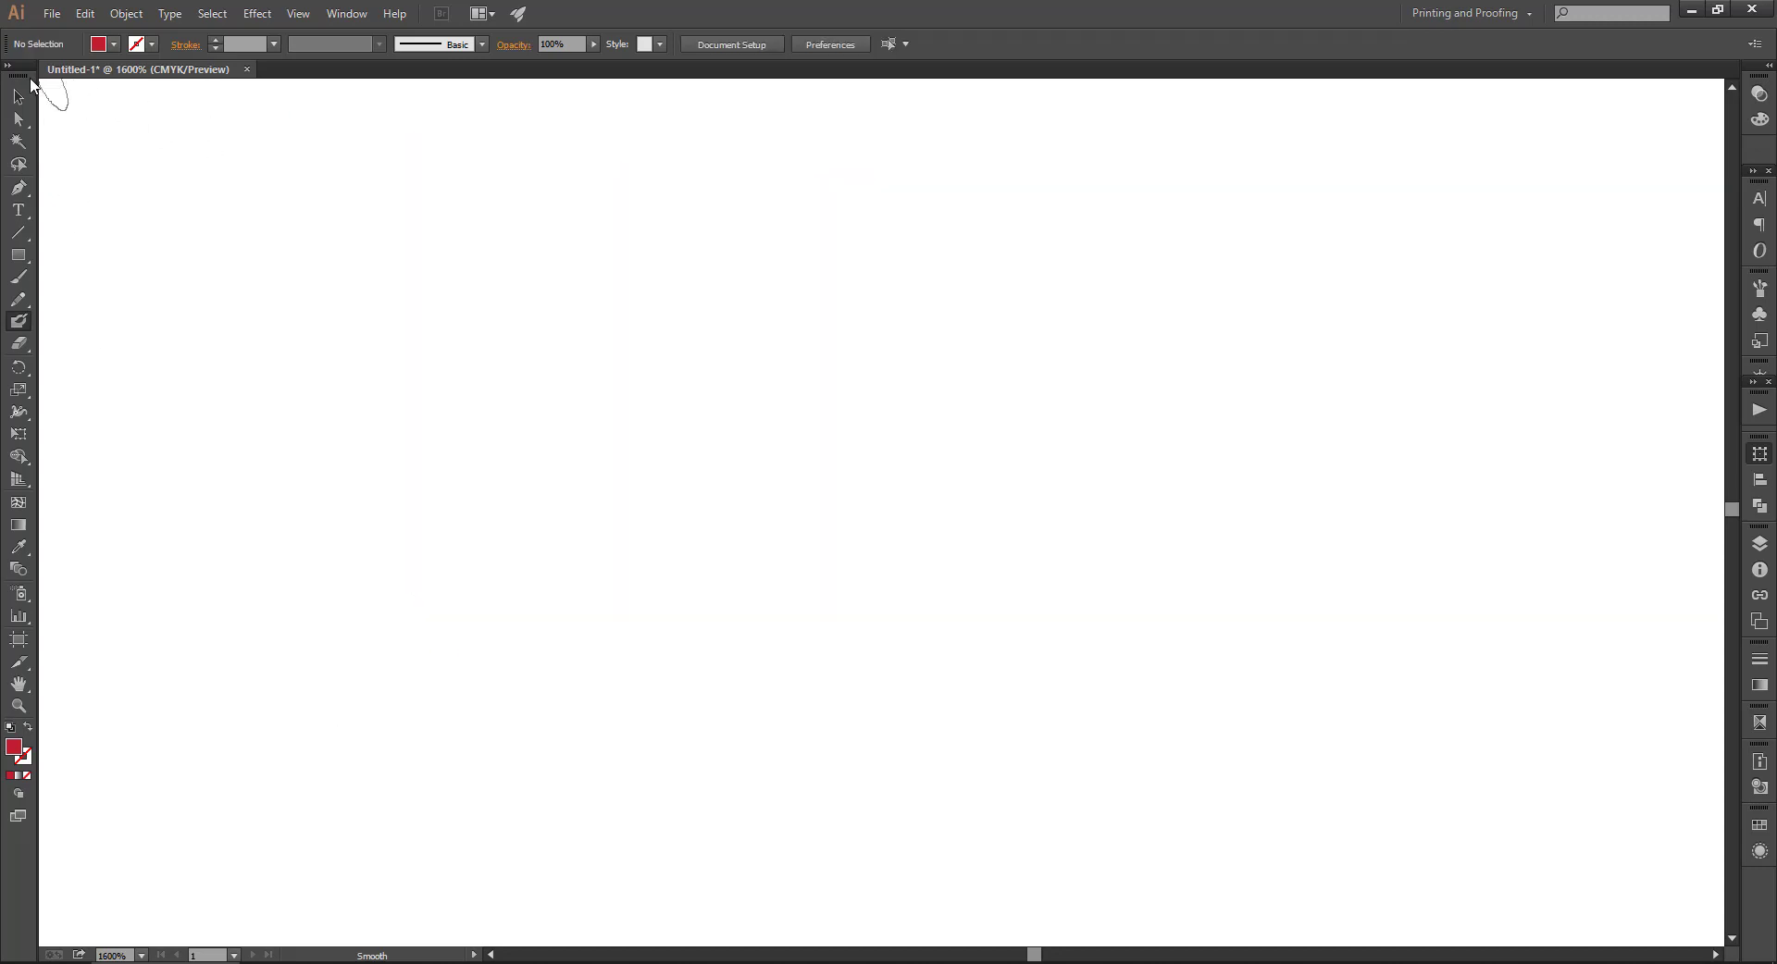
- Try the 3 pt. Oval brush definition and settle on the 5 pt. Round calligraphic brush
click(481, 45)
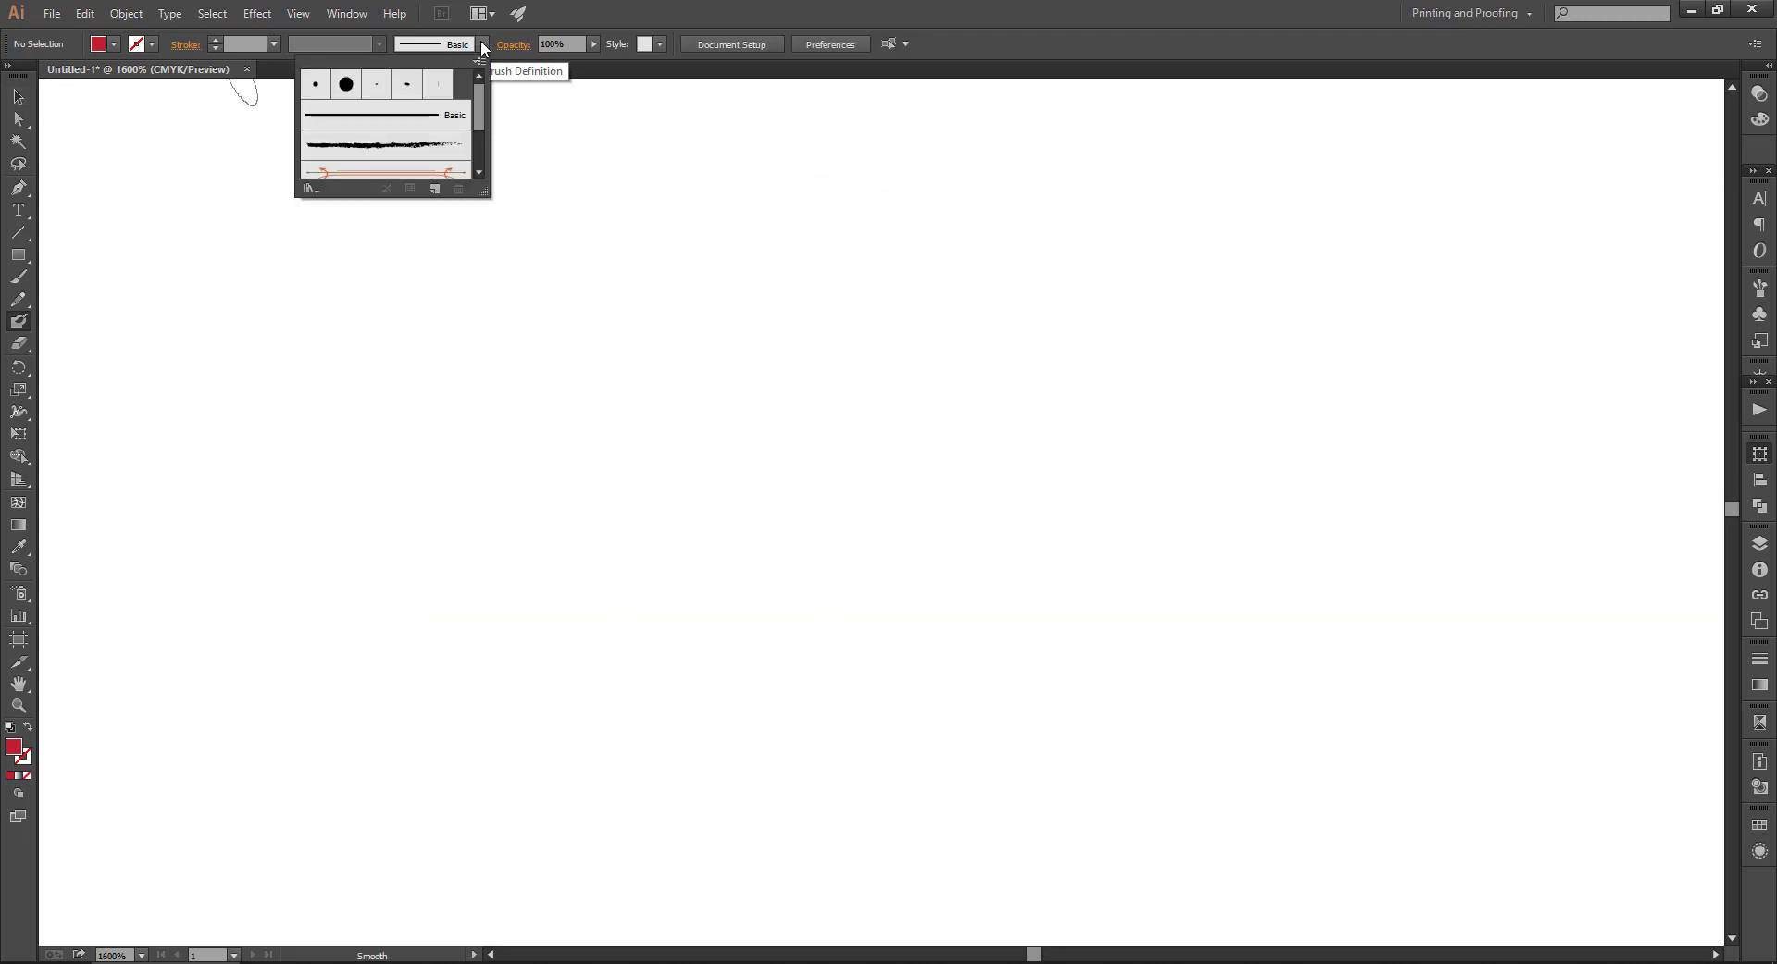
click(374, 88)
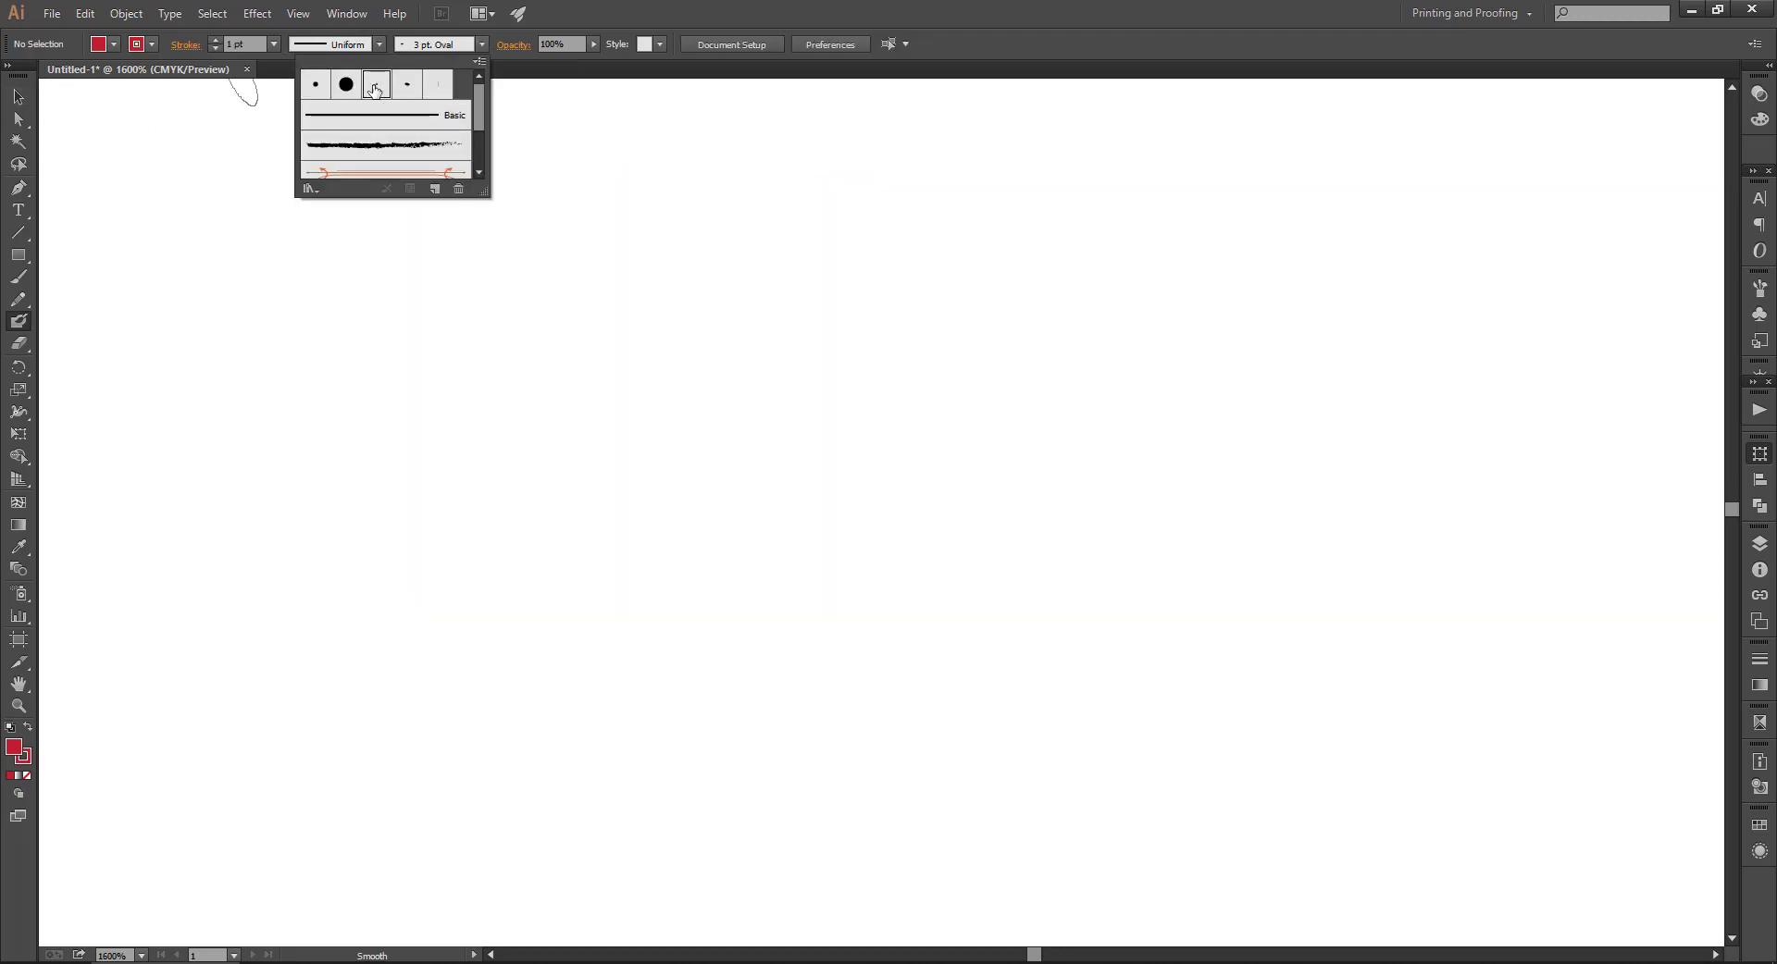
click(317, 85)
- Paint several curved red strokes with the round brush, two of them crossing and two separate below, plus one short stroke at the far left
click(365, 344)
mouse_move(425, 361)
mouse_down()
mouse_move(542, 389)
mouse_move(816, 317)
mouse_up()
mouse_move(595, 200)
mouse_down()
mouse_move(795, 330)
mouse_move(1098, 369)
mouse_up()
drag(925, 555, 578, 708)
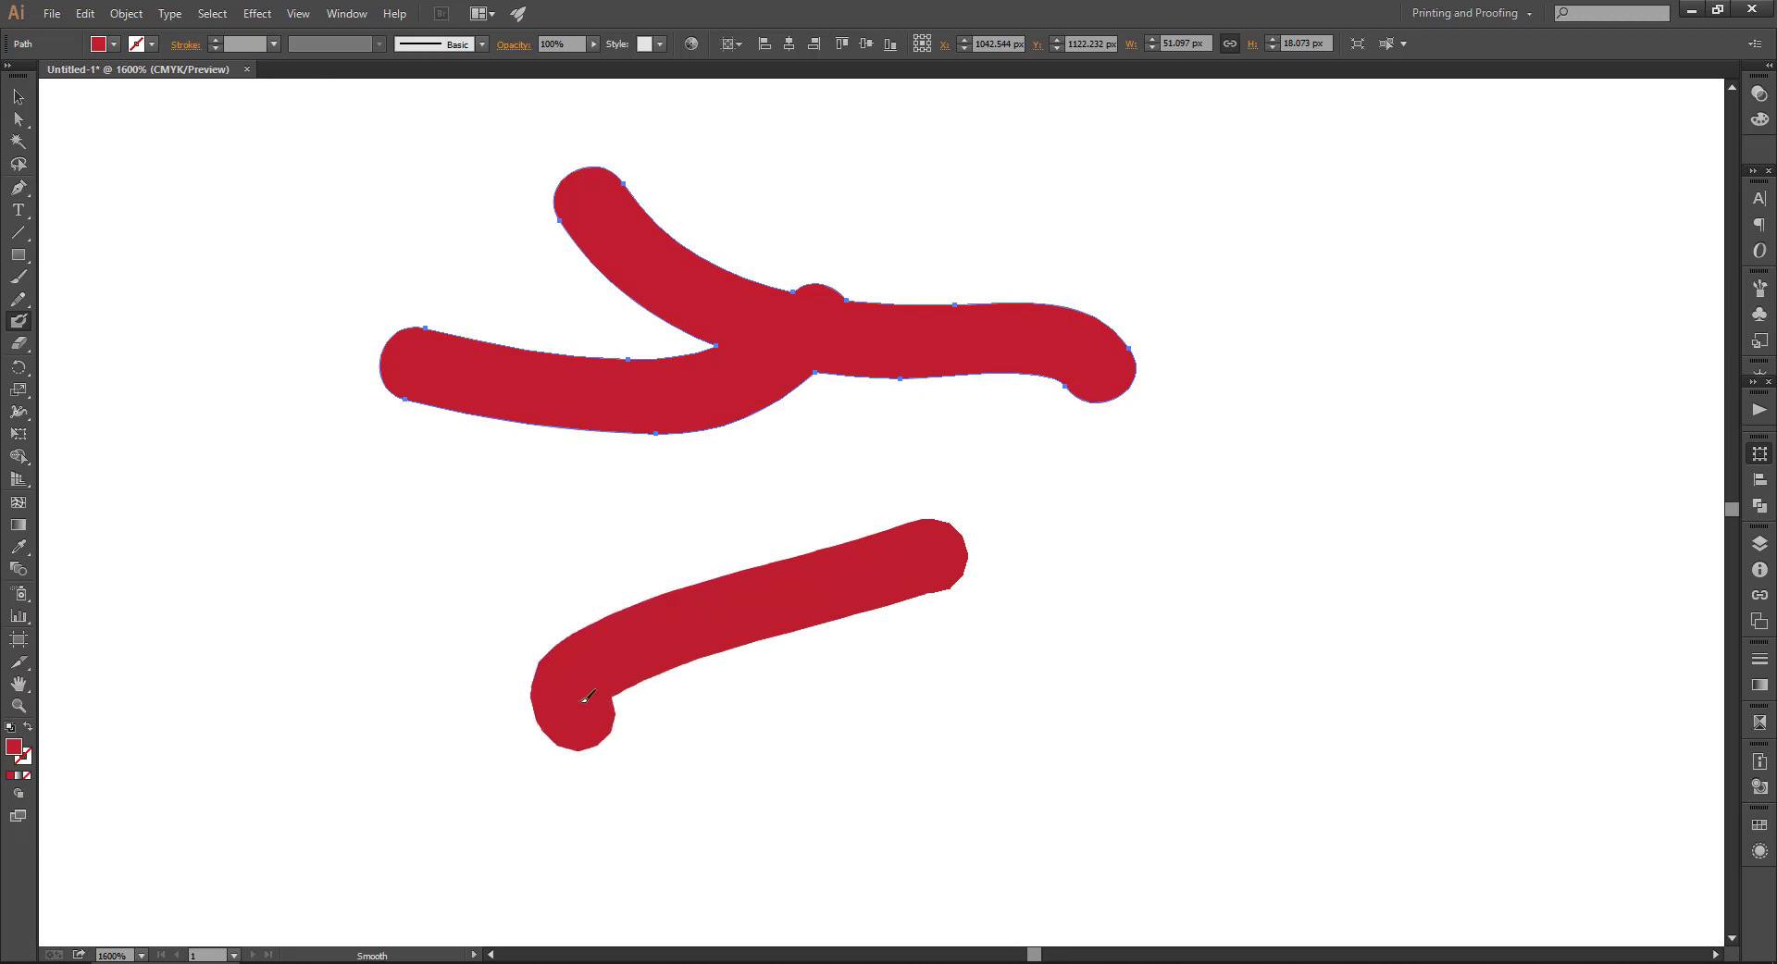
click(937, 685)
drag(982, 694, 1242, 579)
drag(210, 330, 211, 330)
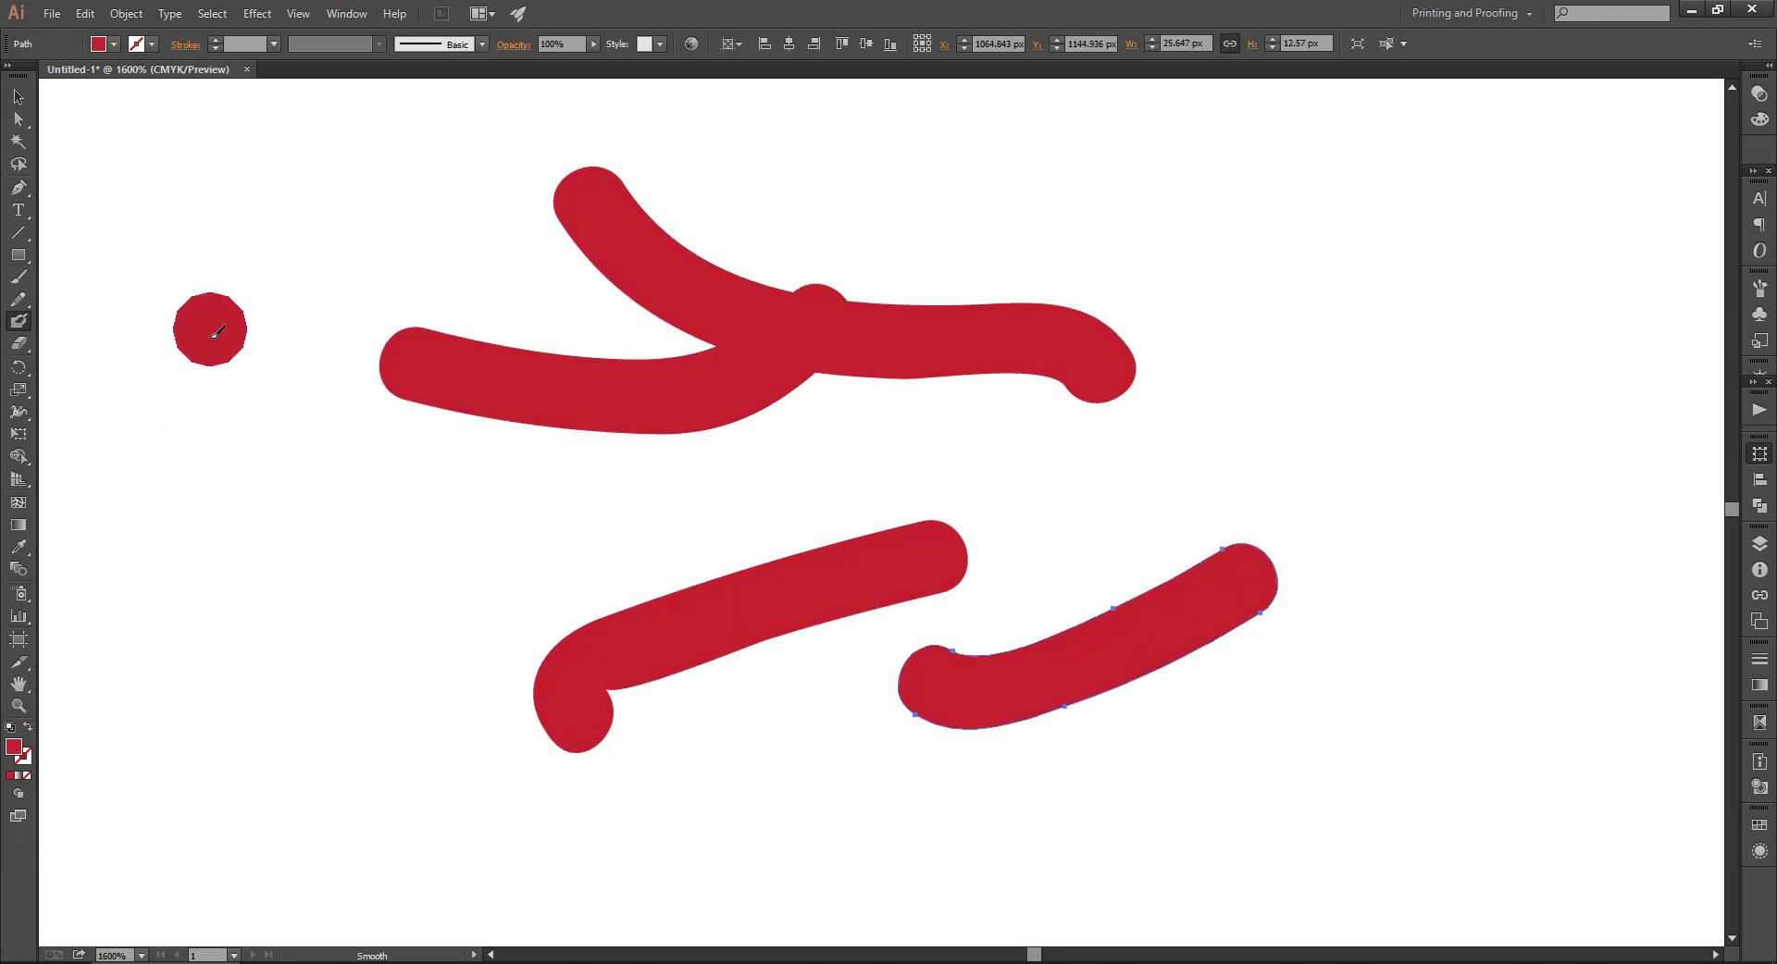
drag(210, 330, 258, 479)
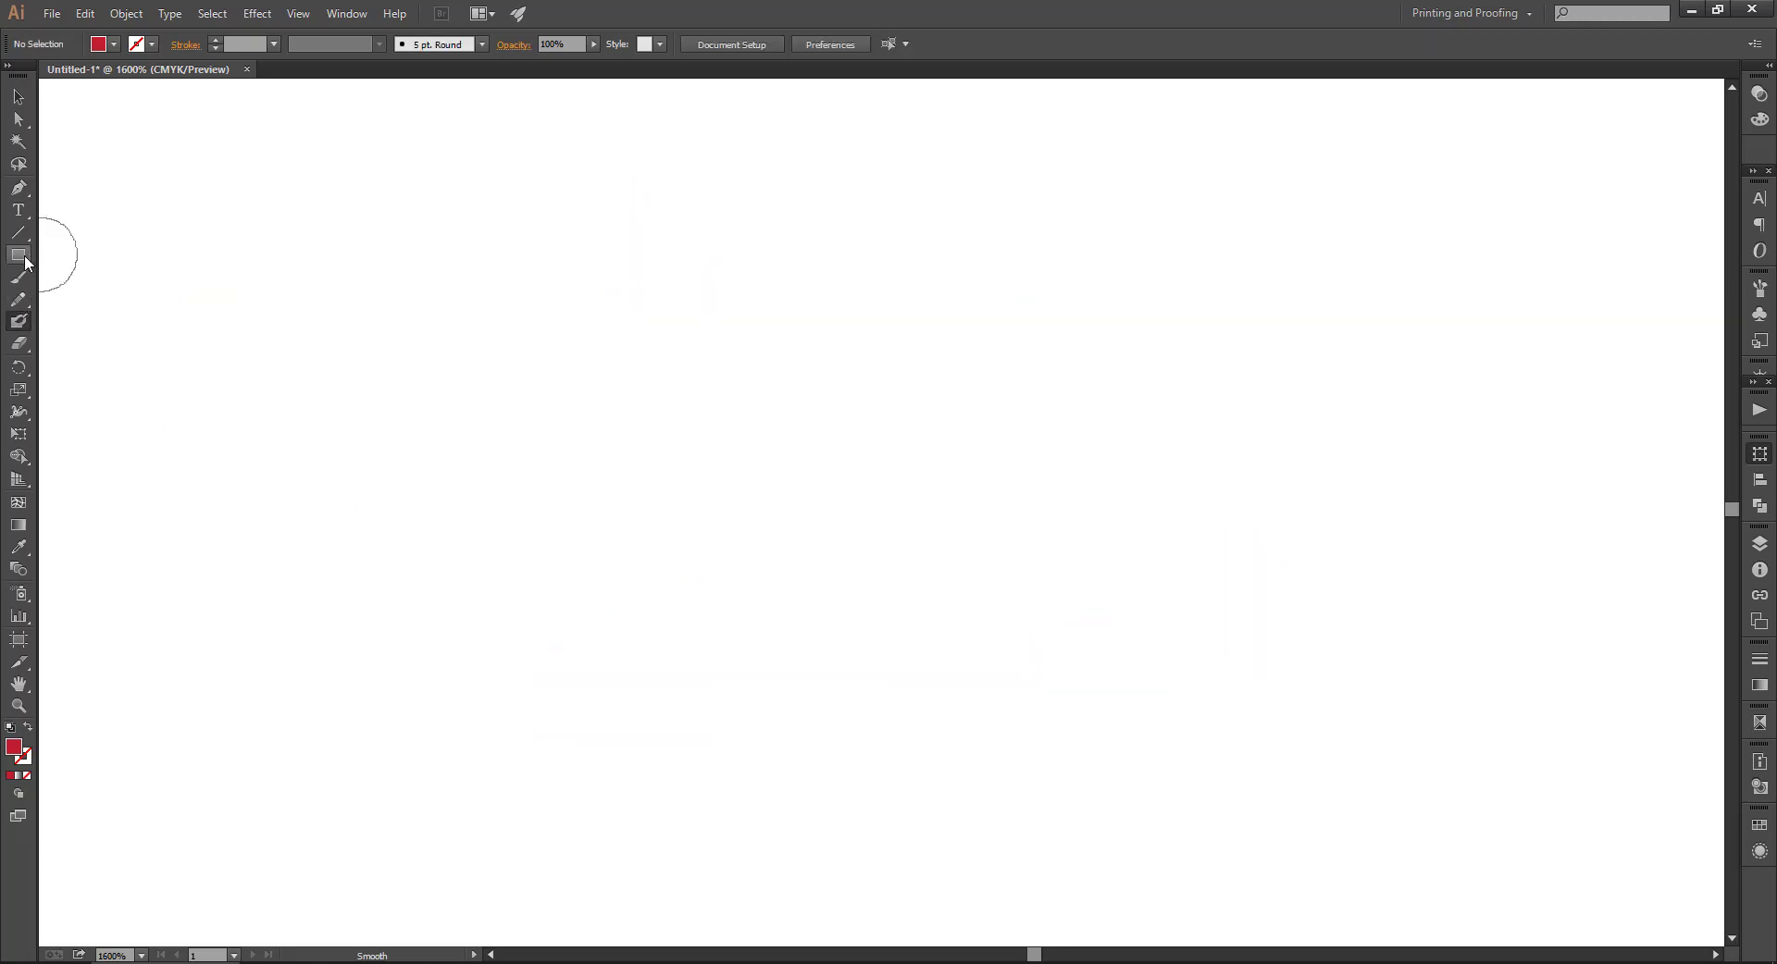
- Draw a rounded square about 35 px wide with a 12 px corner radius, and move it up and slightly left on the canvas
drag(25, 263, 127, 277)
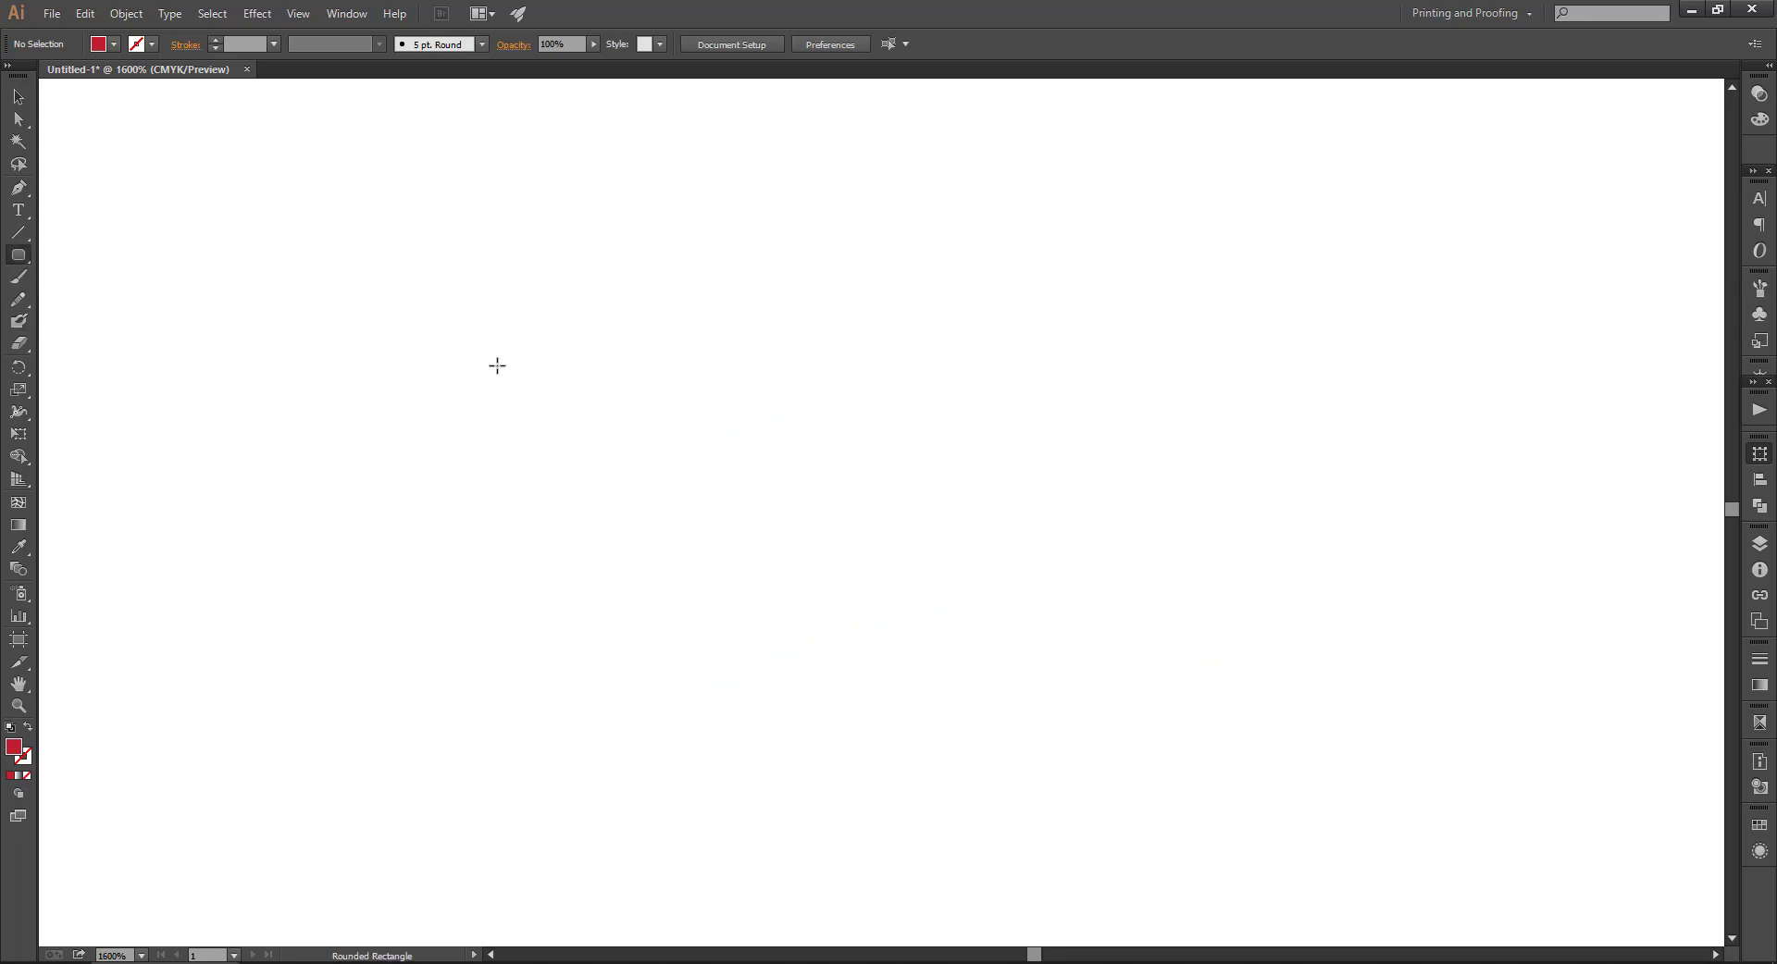
drag(576, 362, 1099, 721)
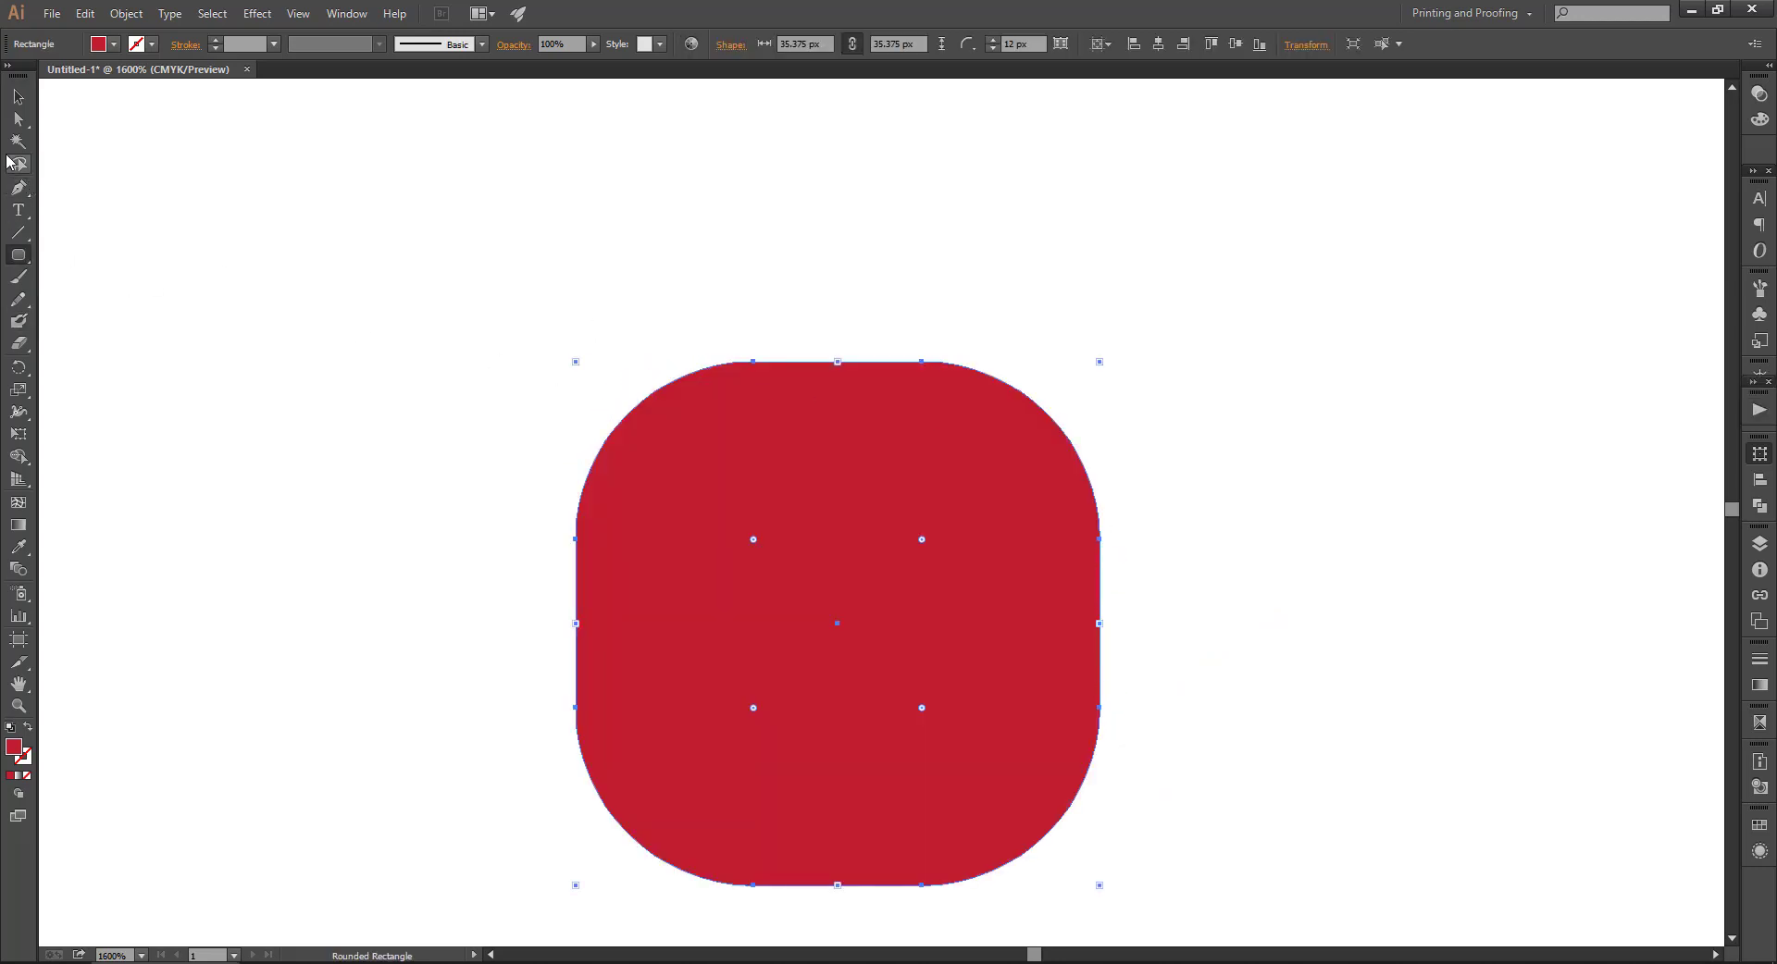
click(18, 96)
drag(817, 585, 754, 456)
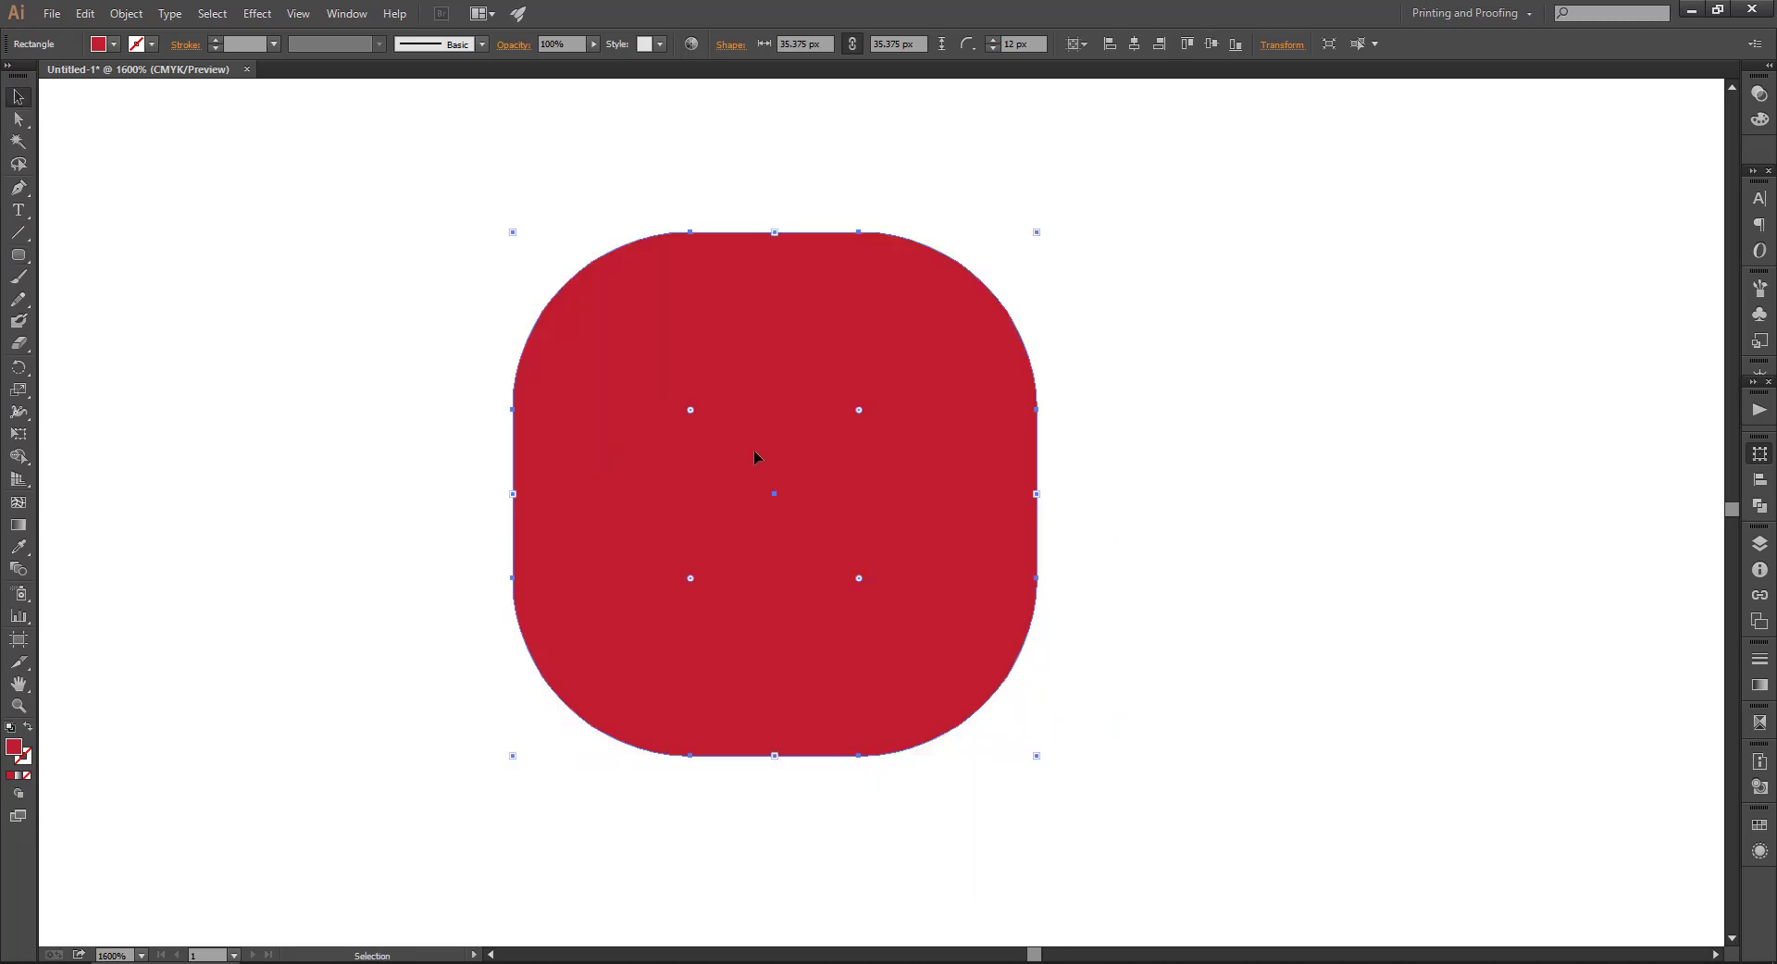
- Give the rounded rectangle no fill and a red outline, trying several stroke weights and settling on 2 pt
click(29, 777)
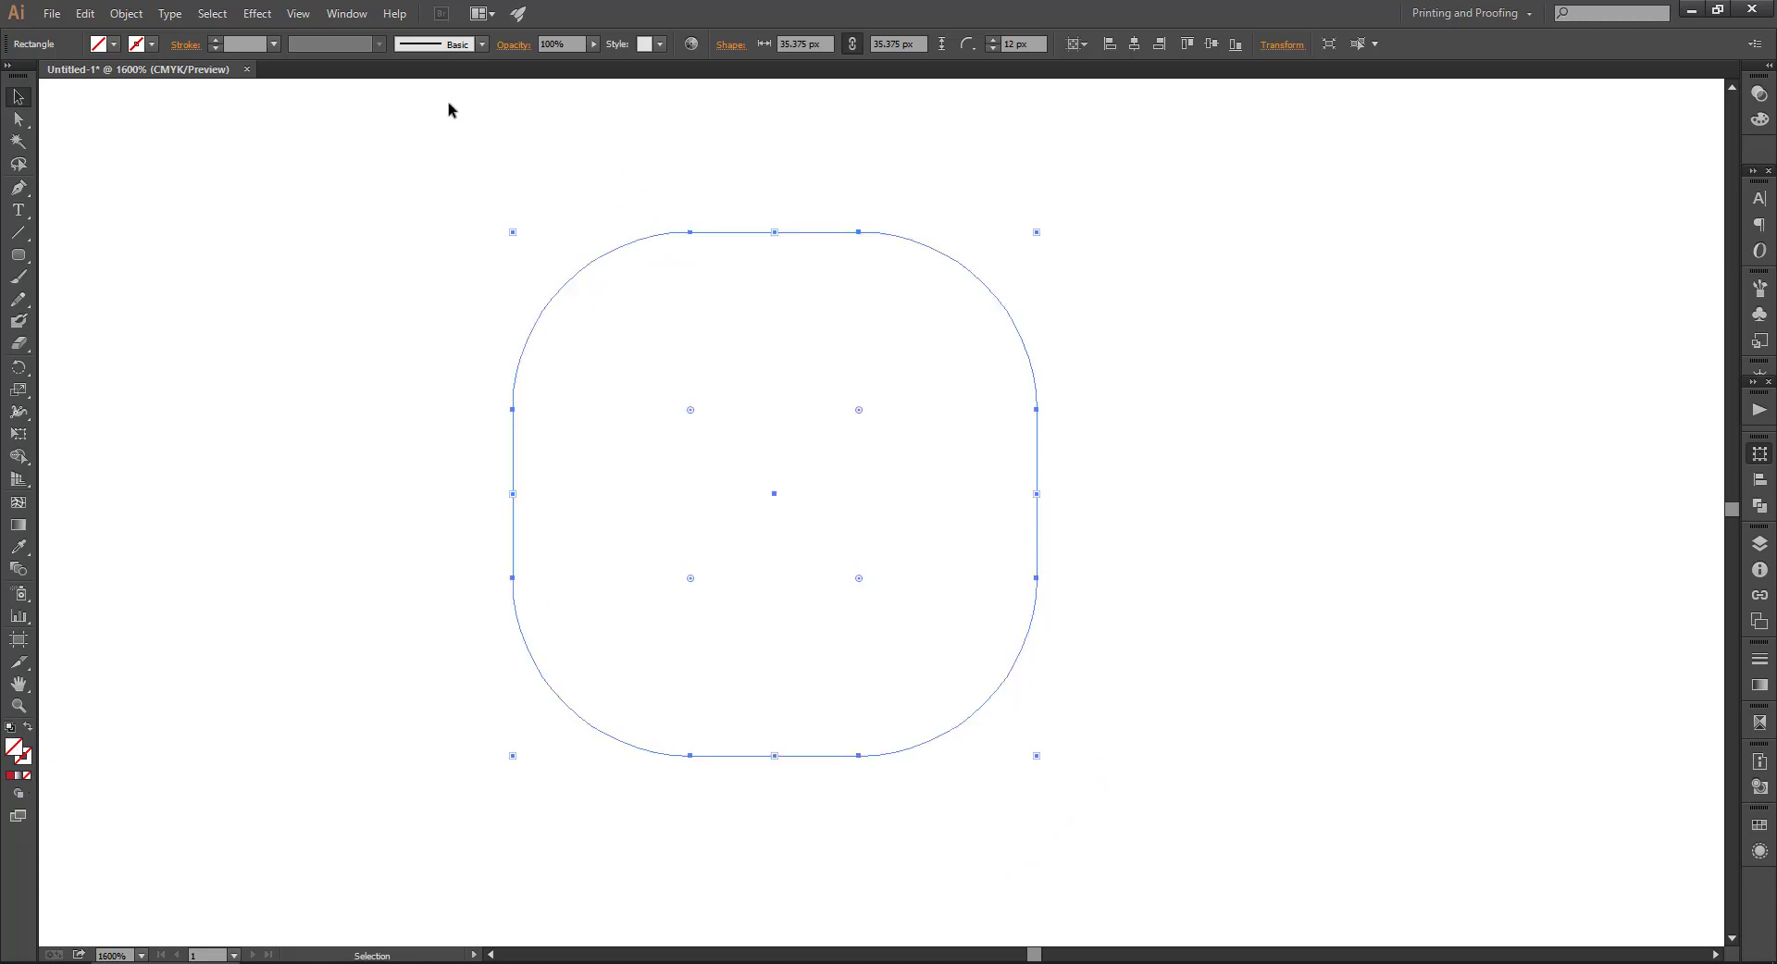
click(219, 48)
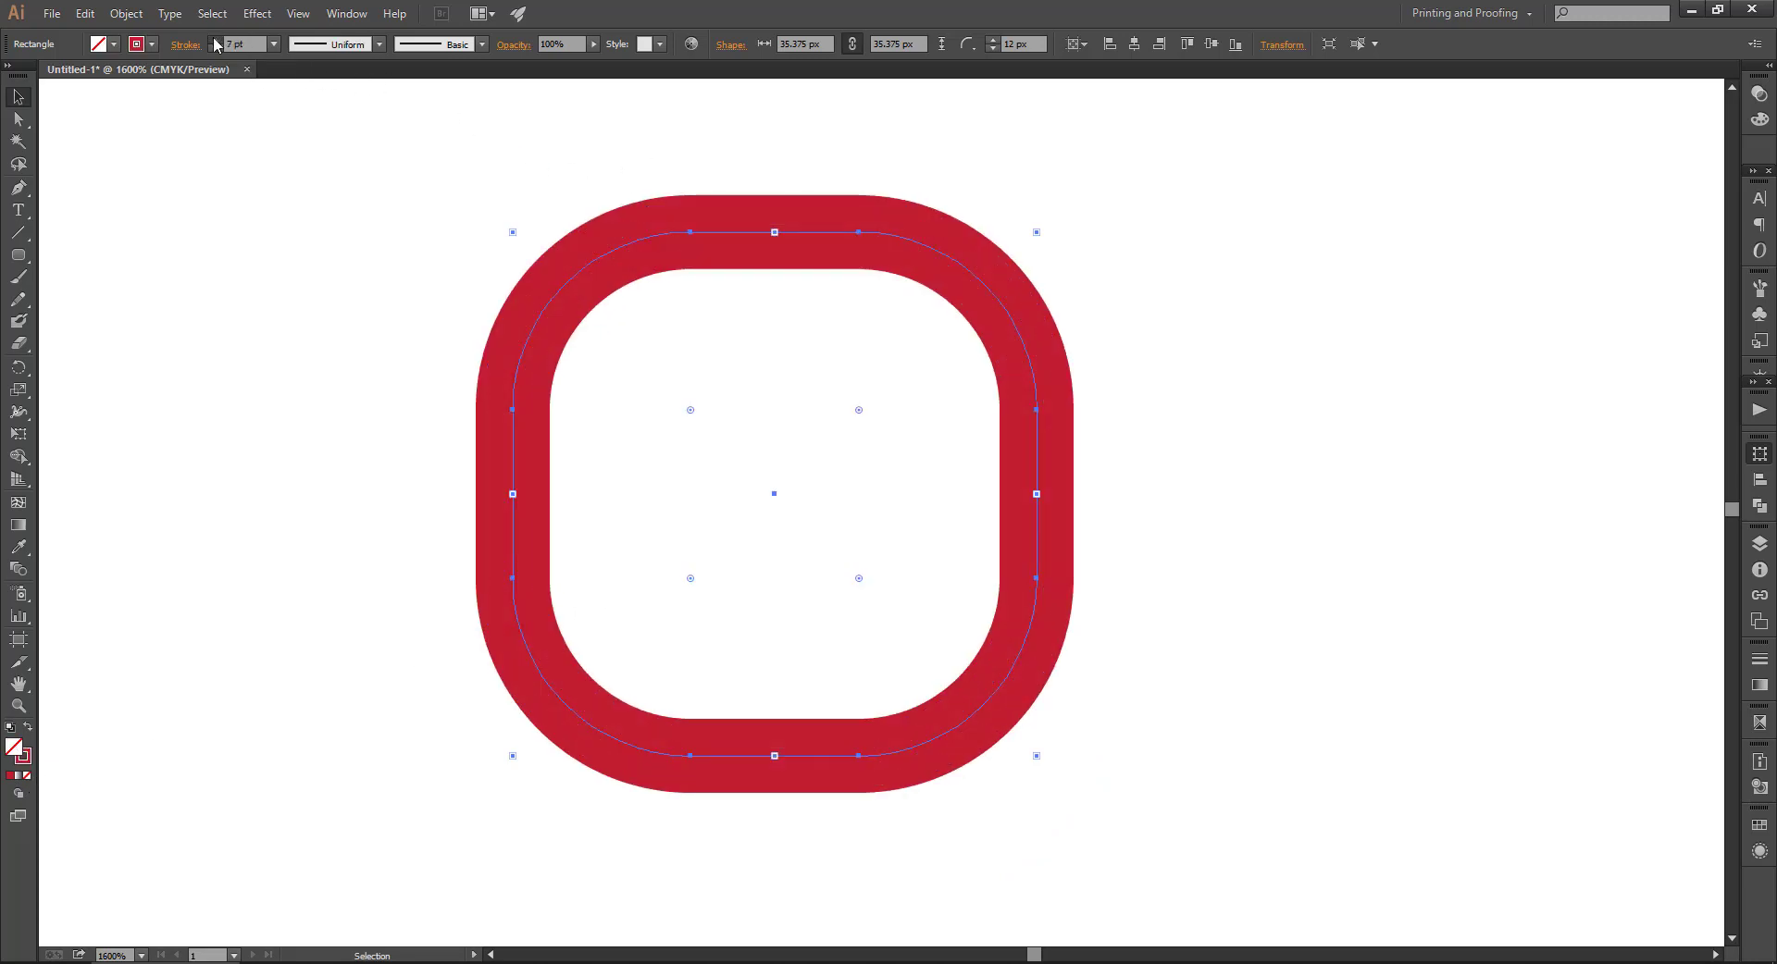
click(215, 48)
click(215, 48)
click(215, 48)
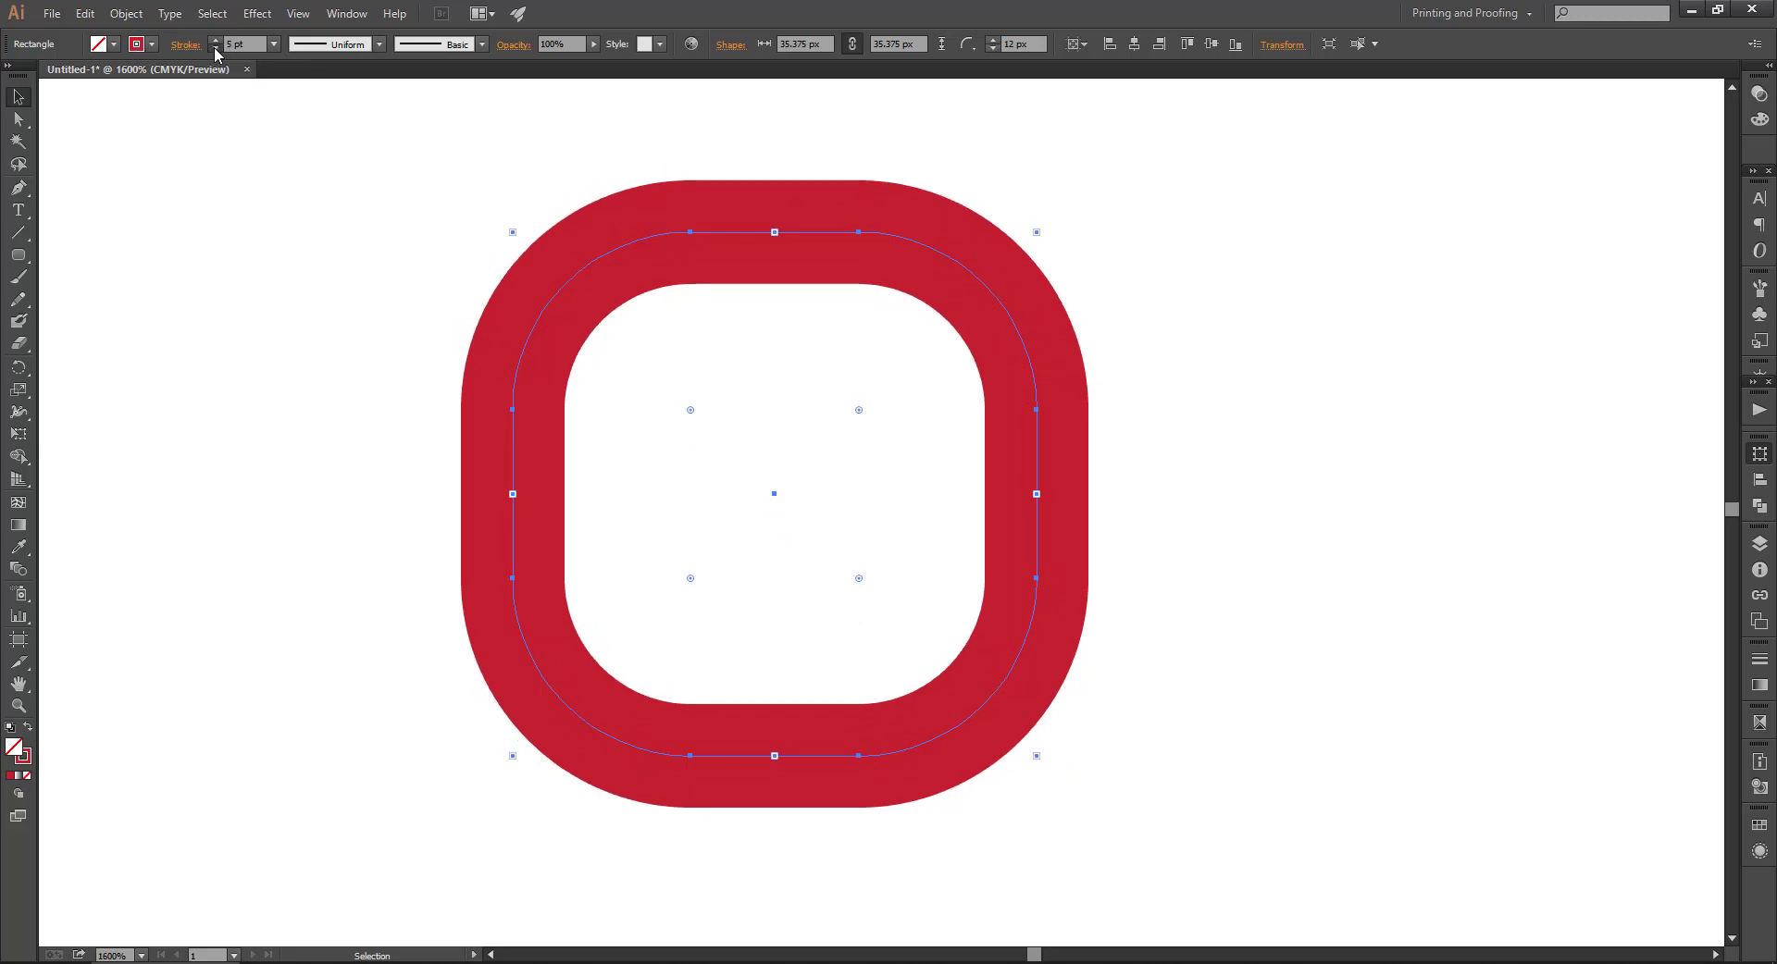
click(214, 48)
click(215, 48)
click(214, 48)
click(215, 49)
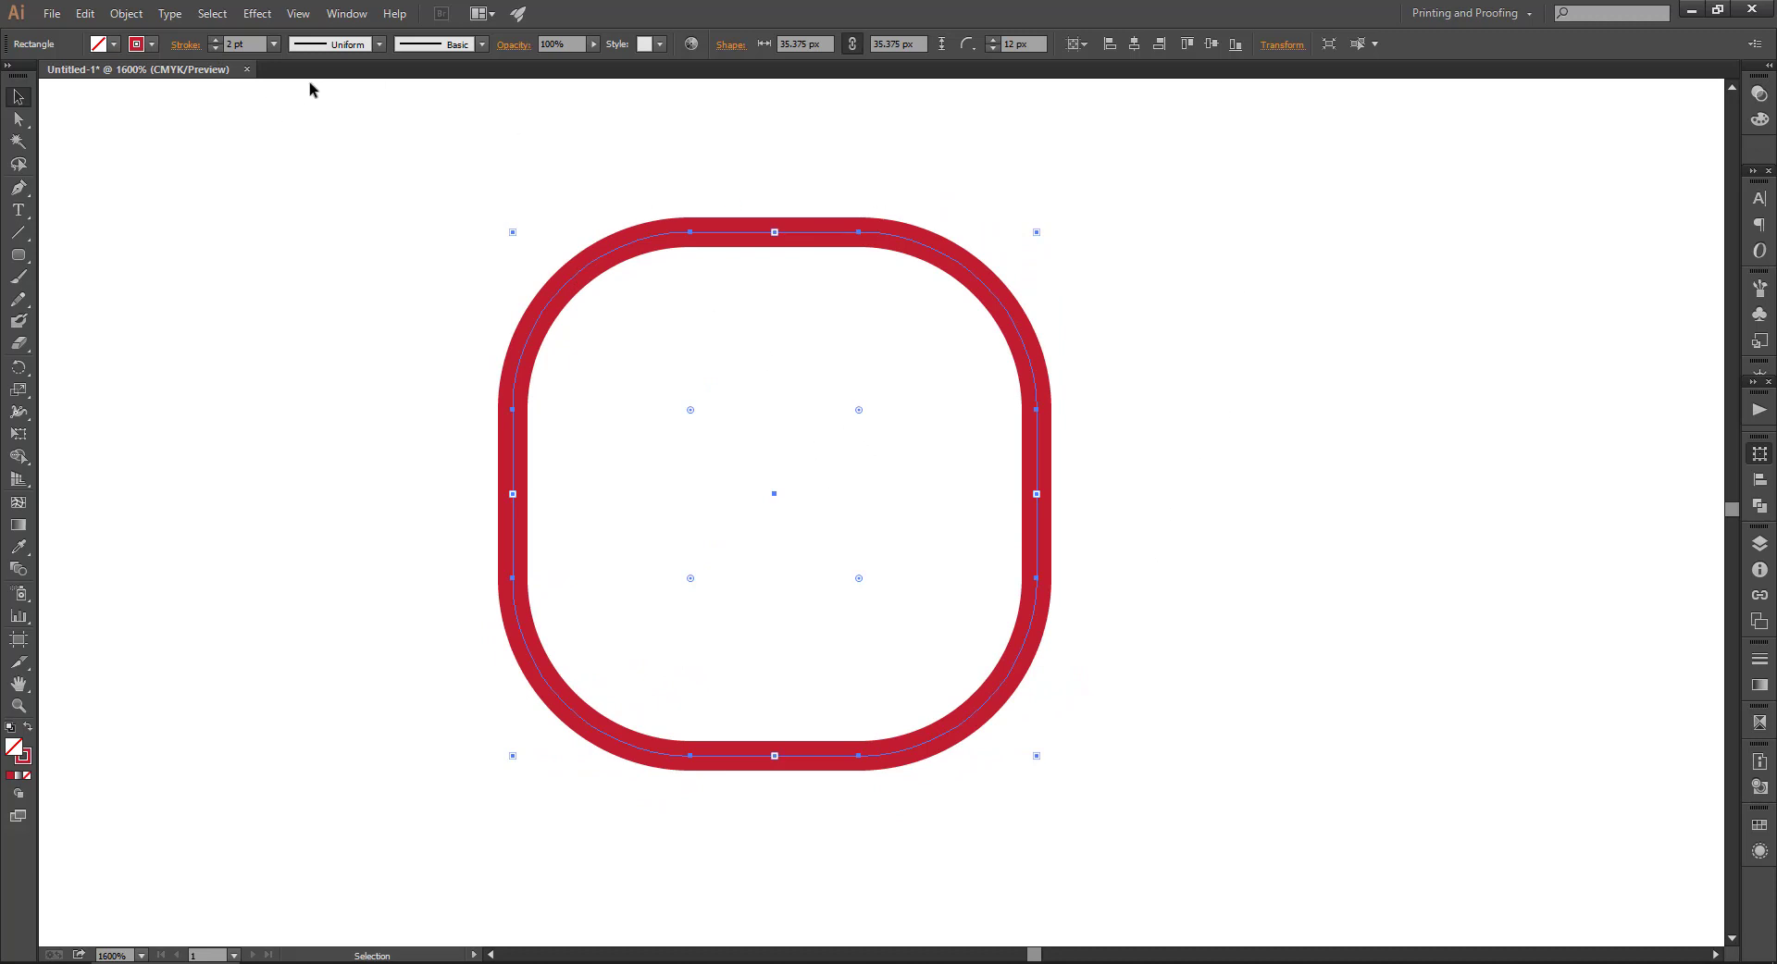
- Trace the rounded rectangle's outline with the Blob Brush in one closed loop, about 37 by 38 px
click(19, 322)
key(F6)
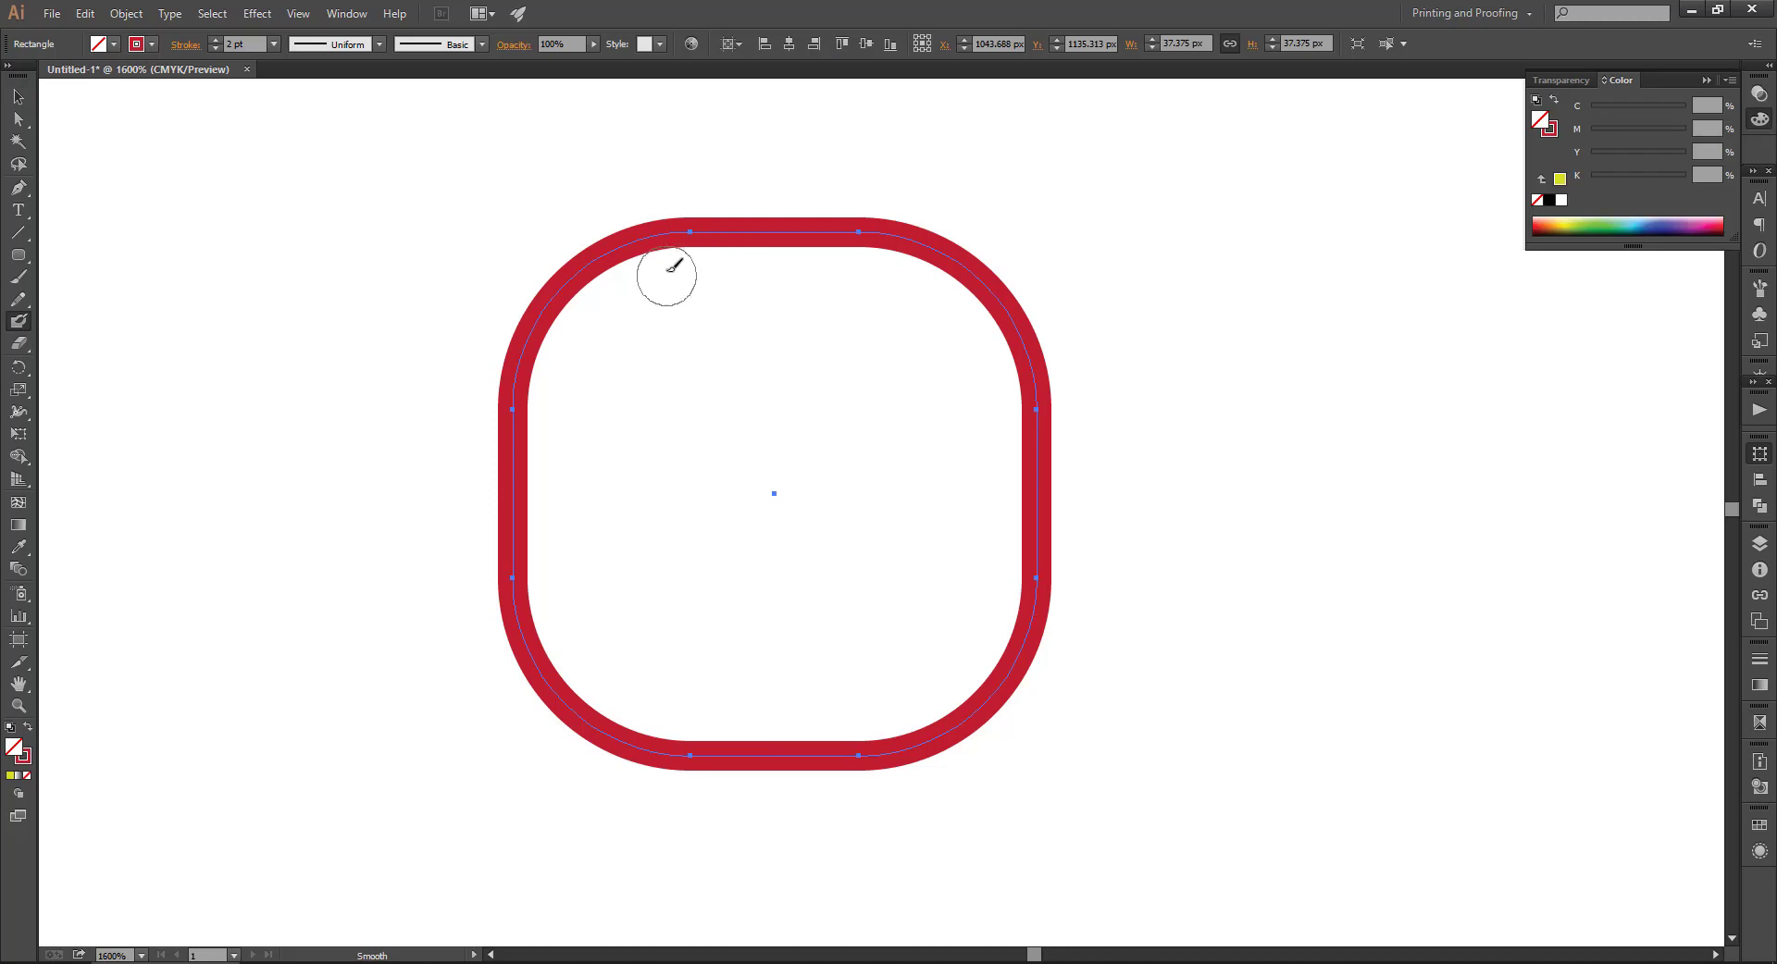
mouse_move(666, 270)
mouse_down()
mouse_move(611, 288)
mouse_move(560, 353)
mouse_move(556, 536)
mouse_move(600, 678)
mouse_move(643, 718)
mouse_move(865, 747)
mouse_move(981, 714)
mouse_move(1023, 328)
mouse_move(920, 269)
mouse_move(820, 242)
mouse_move(692, 252)
mouse_up()
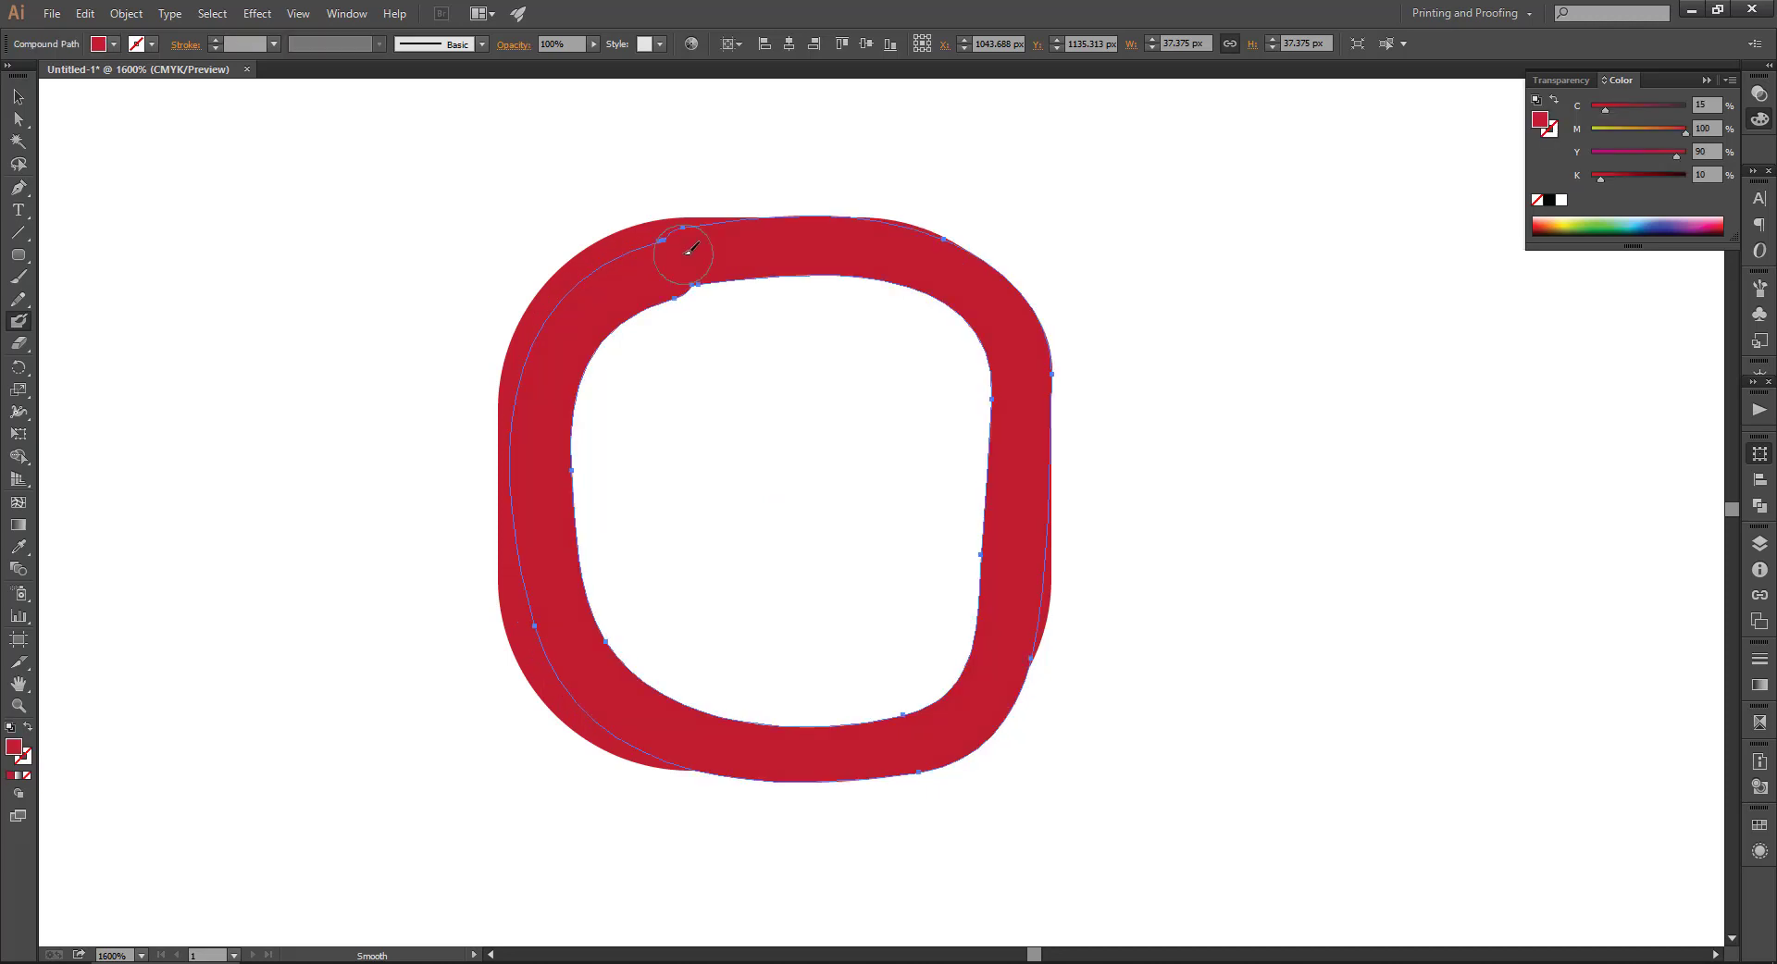
- Nudge the anchor point at the upper left of the painted loop's inner contour, and delete that whole inner contour
click(19, 118)
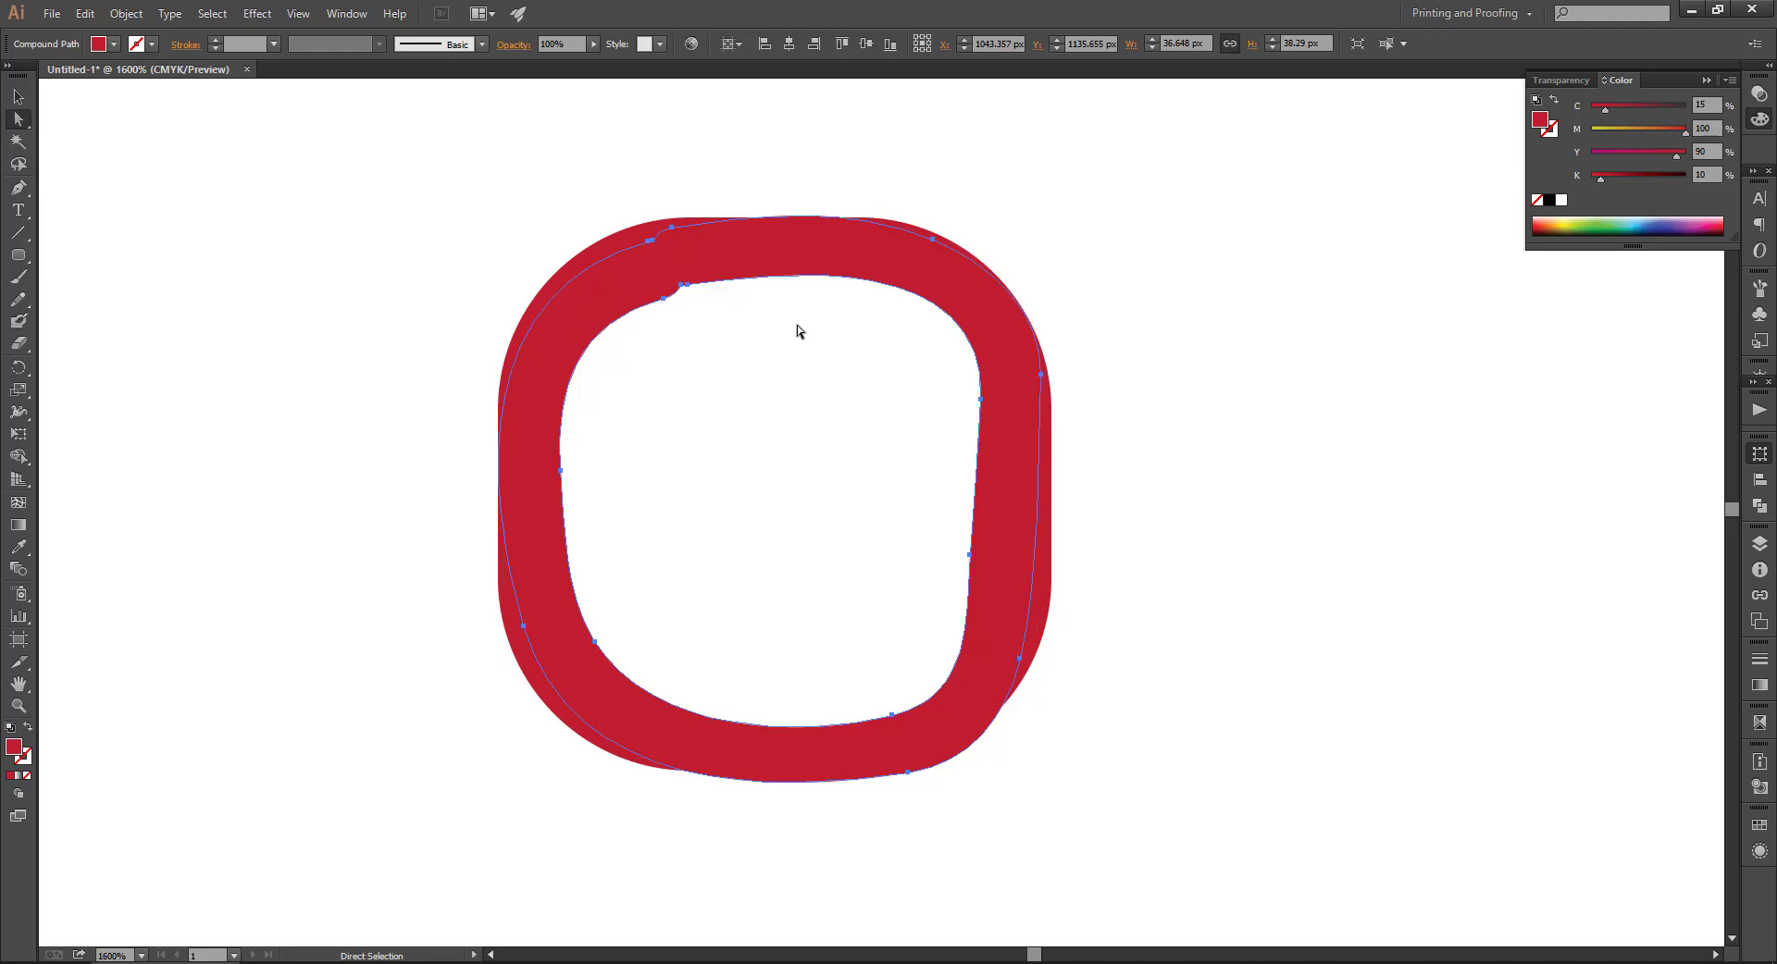
click(736, 355)
click(681, 284)
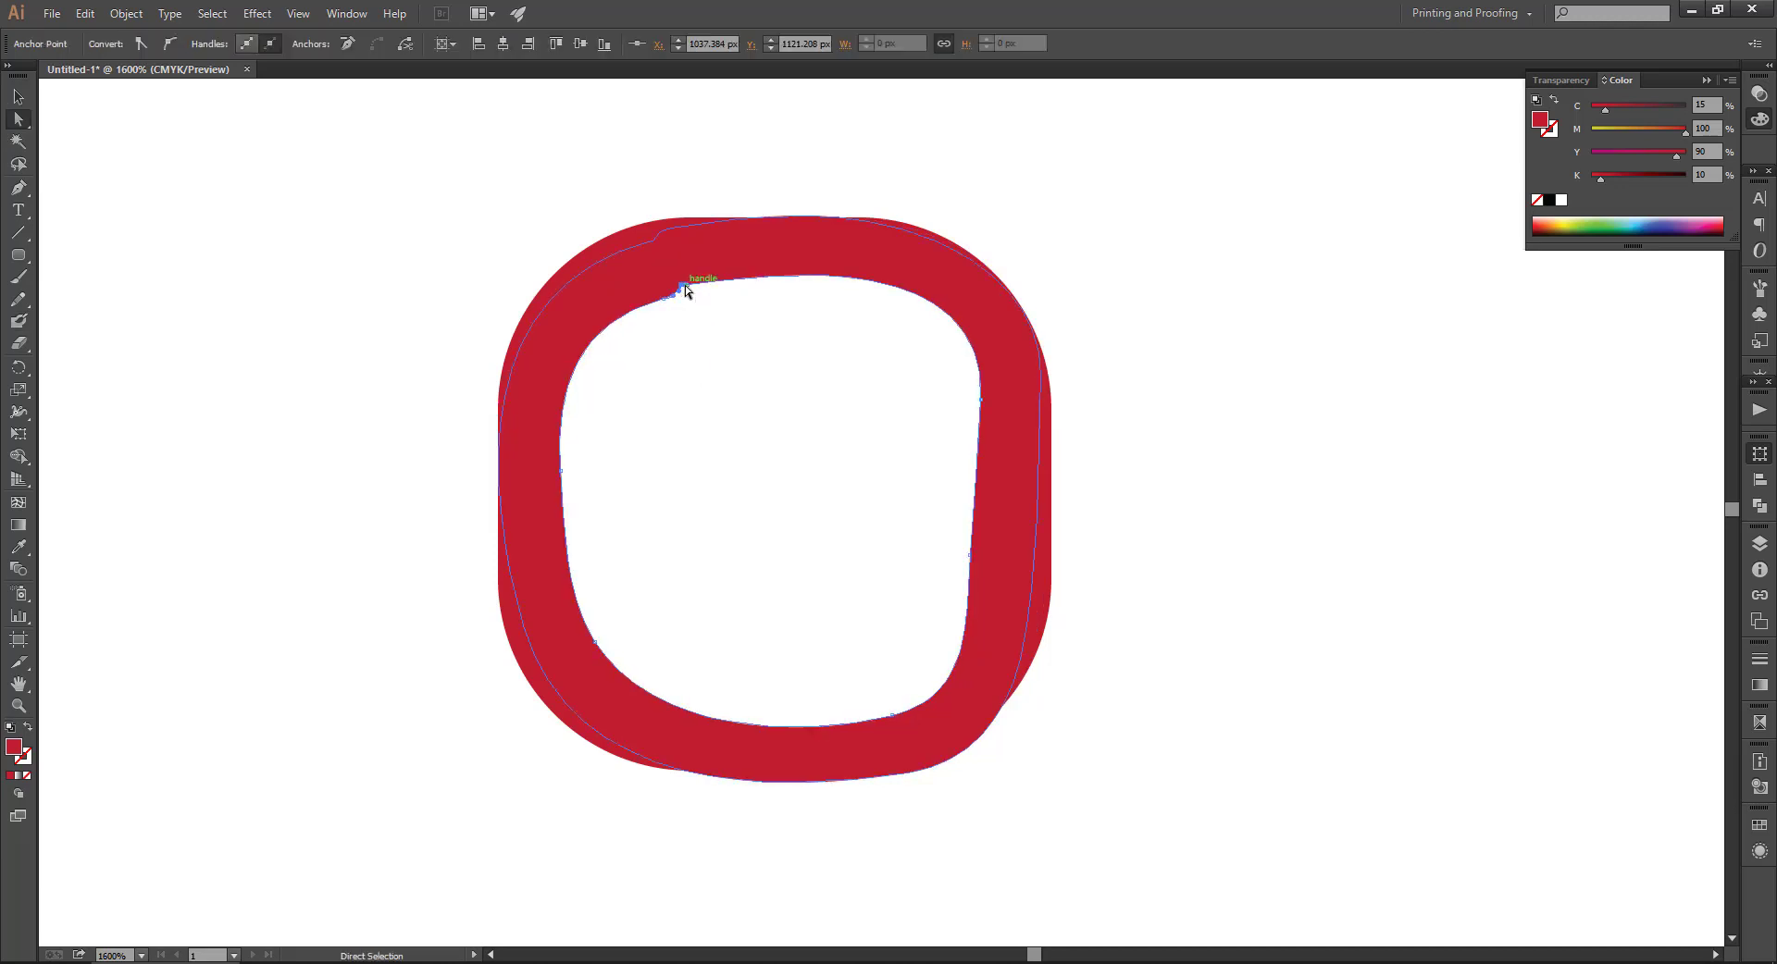
drag(681, 291, 687, 282)
click(689, 287)
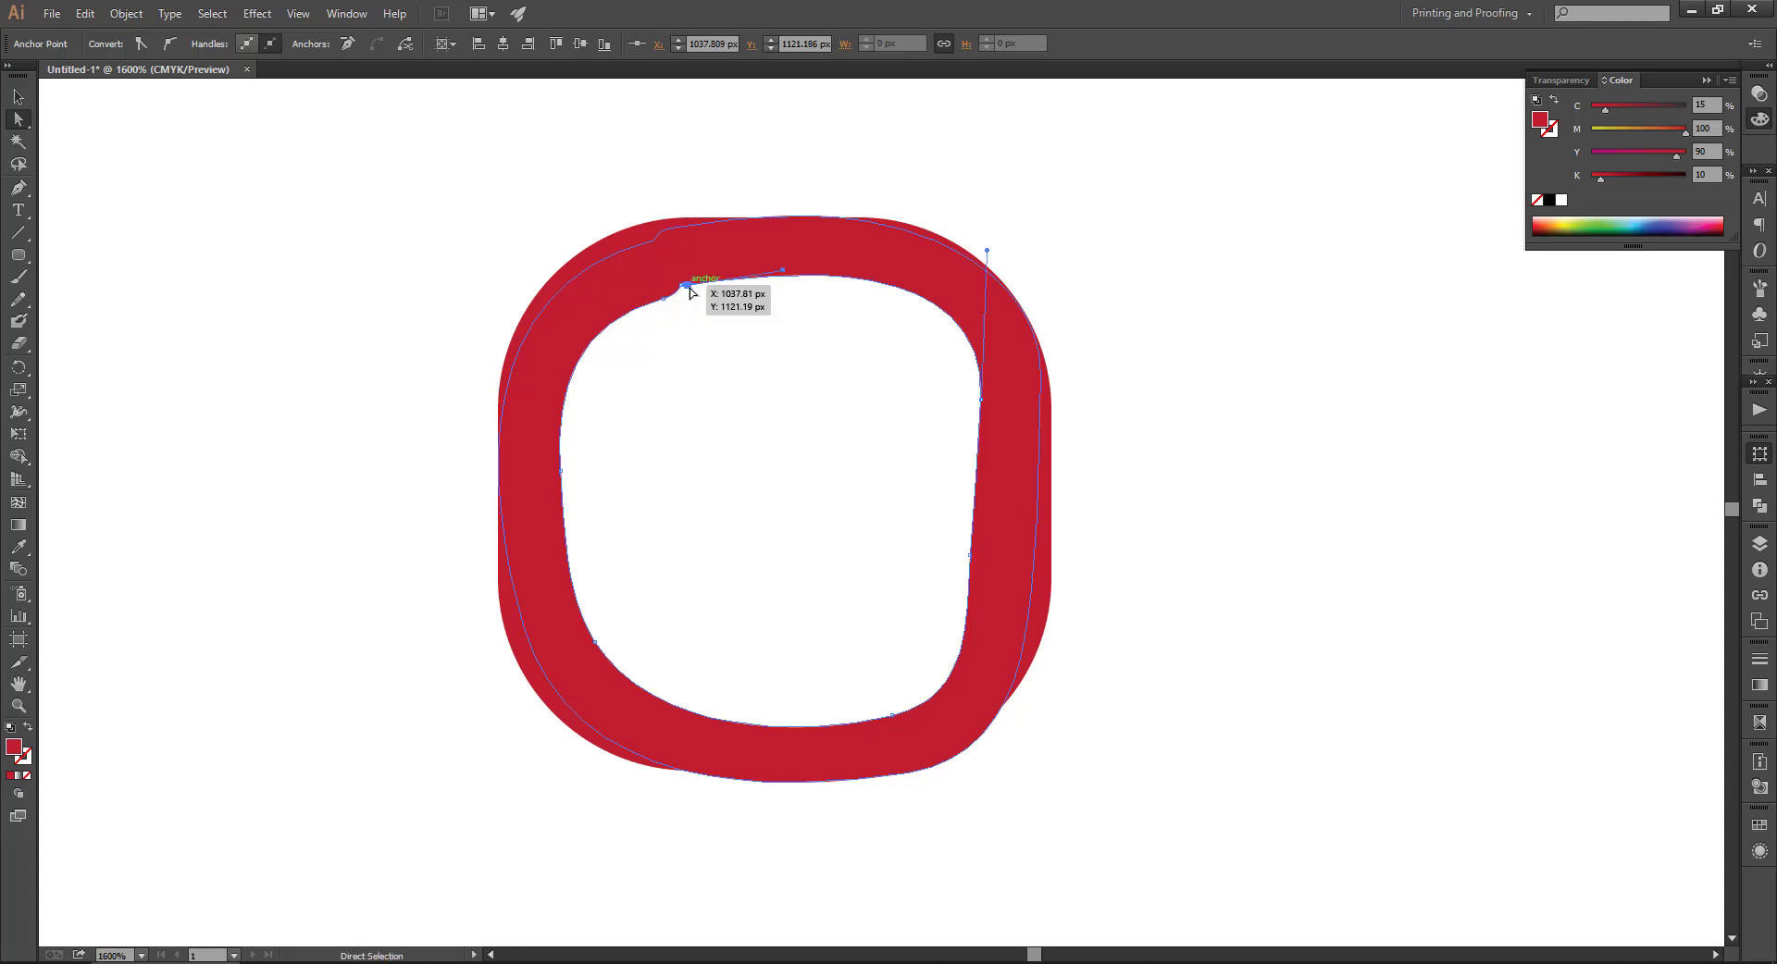
key(Delete)
key(Delete)
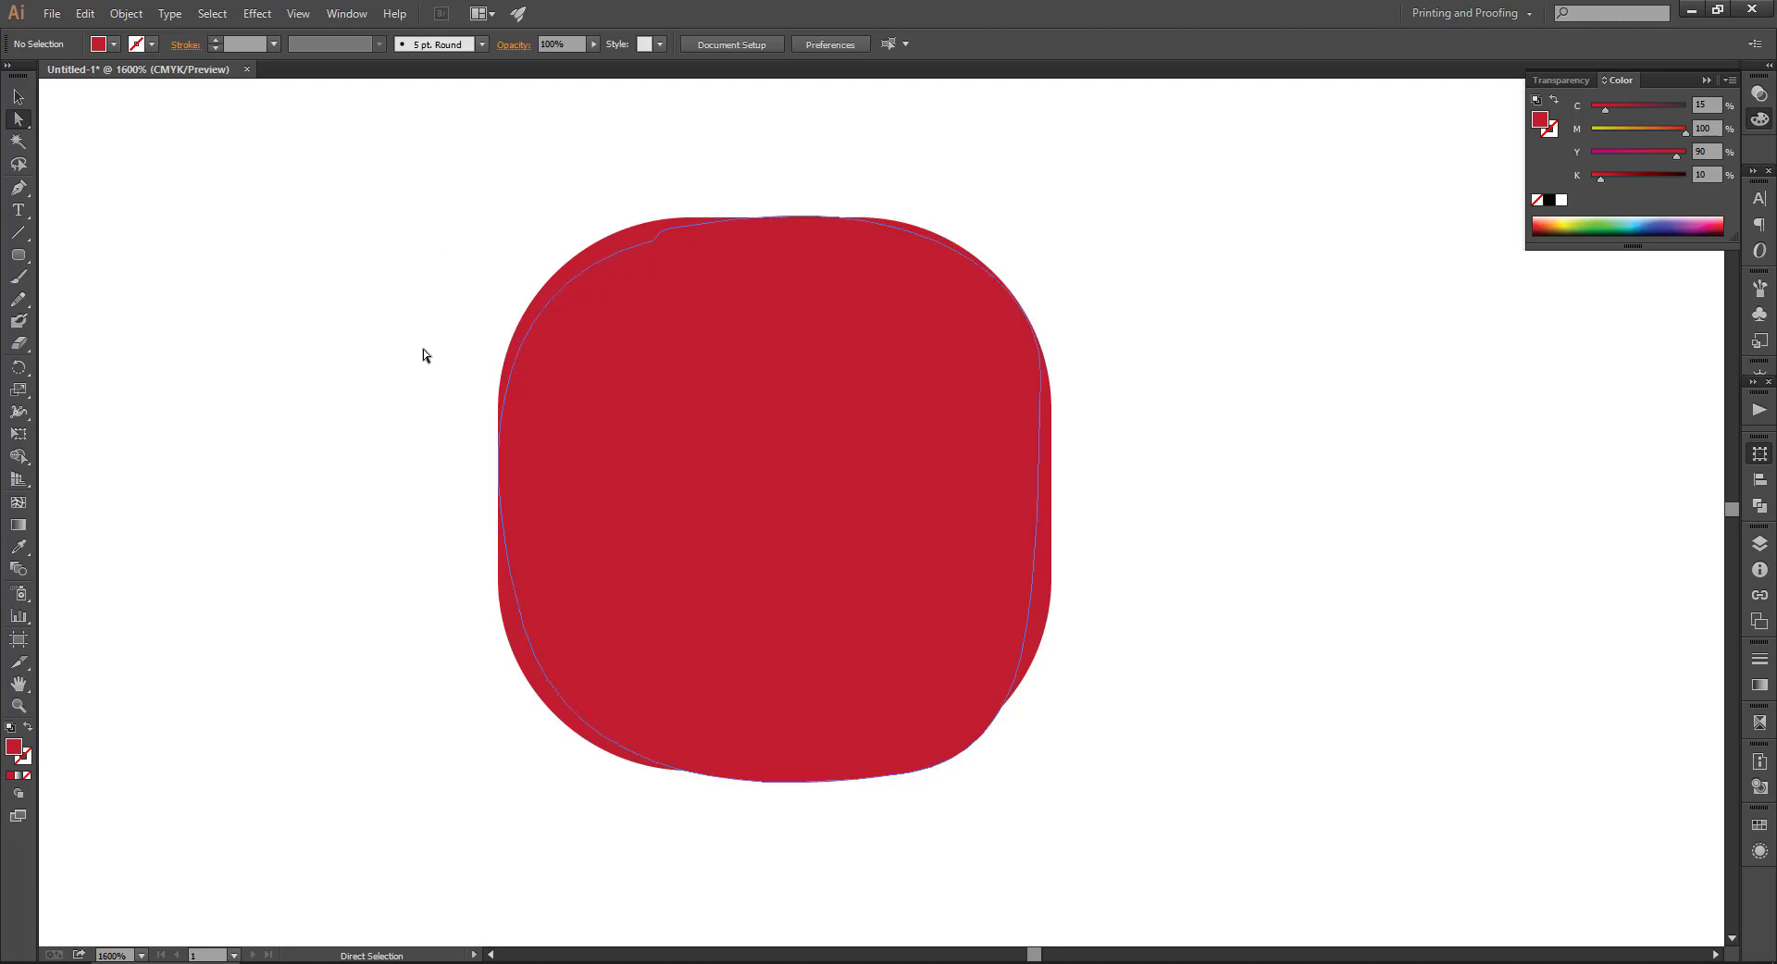
- Select the painted shape and the rounded rectangle together to examine their separate paths, and clear the selection
click(18, 96)
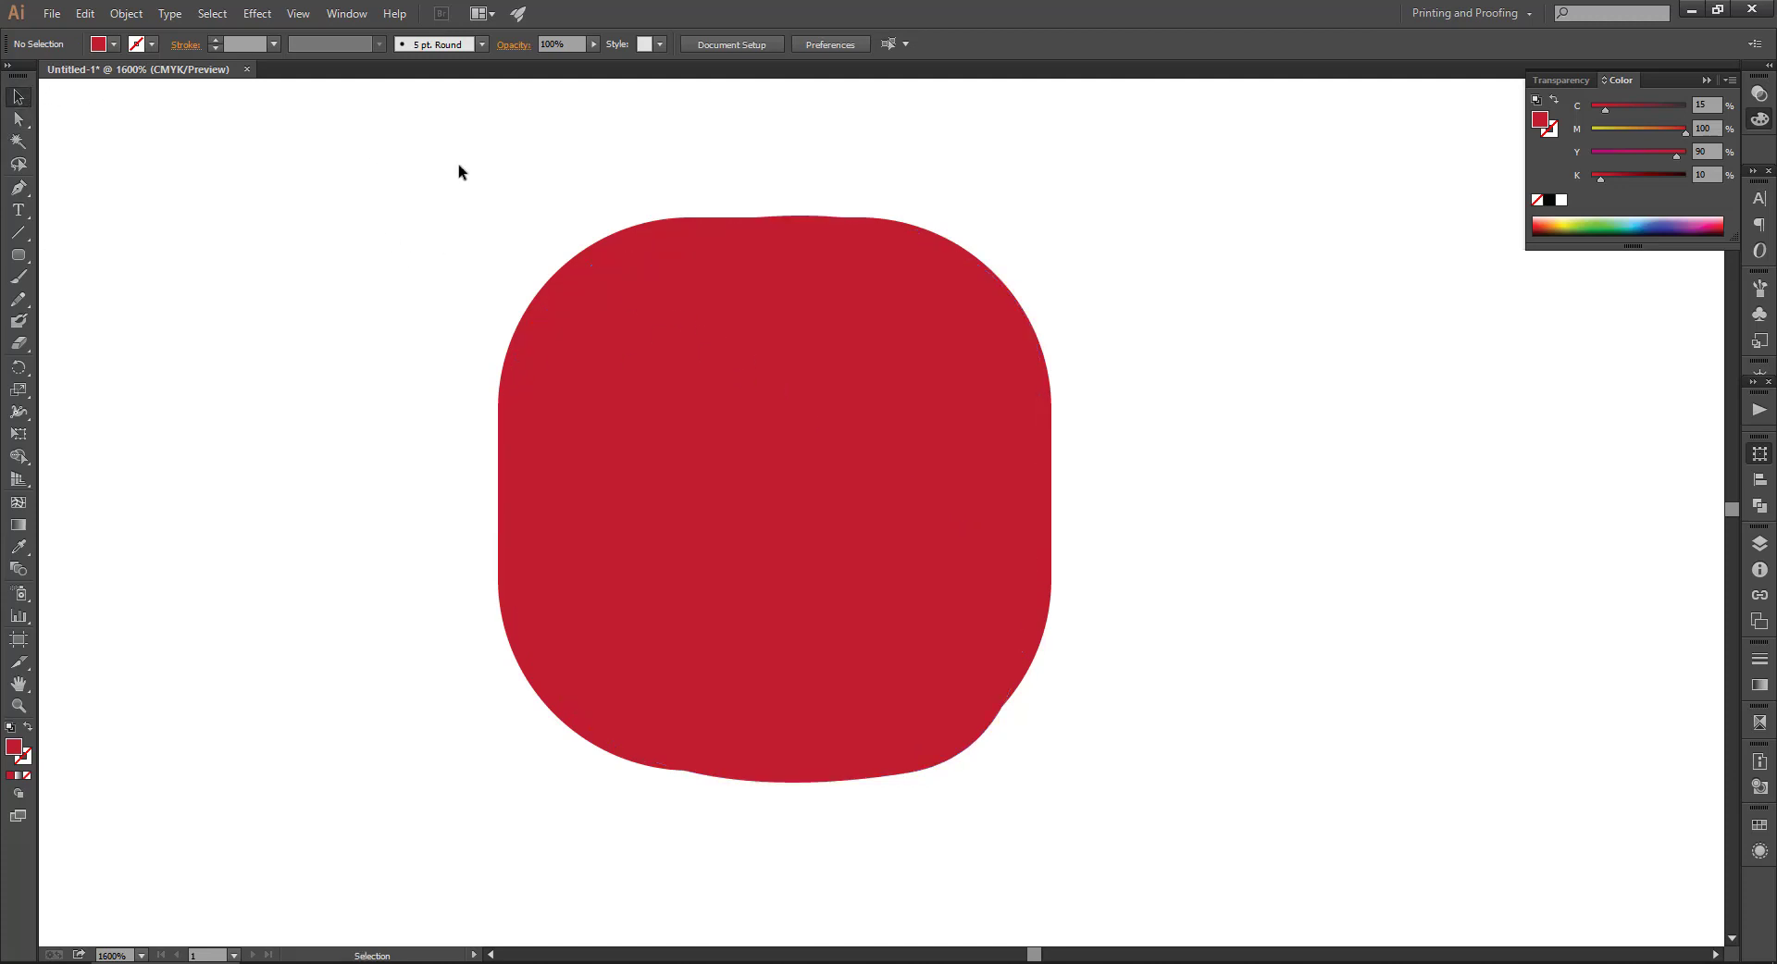
drag(460, 166, 1208, 692)
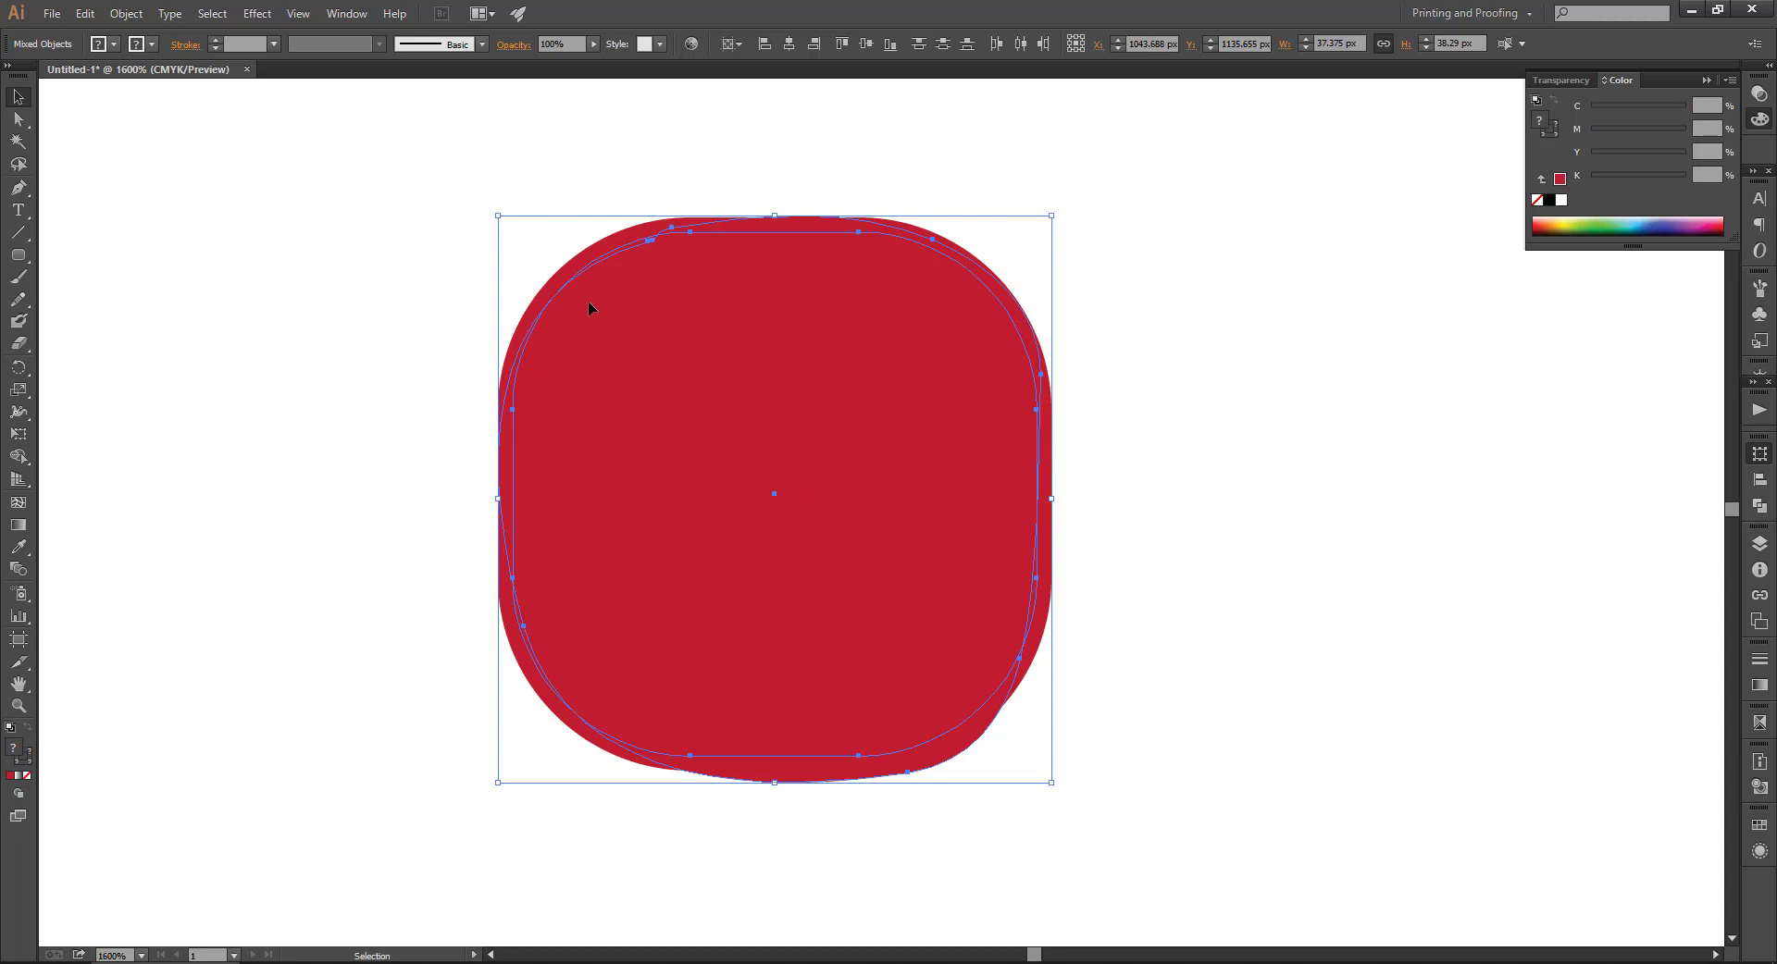
click(370, 298)
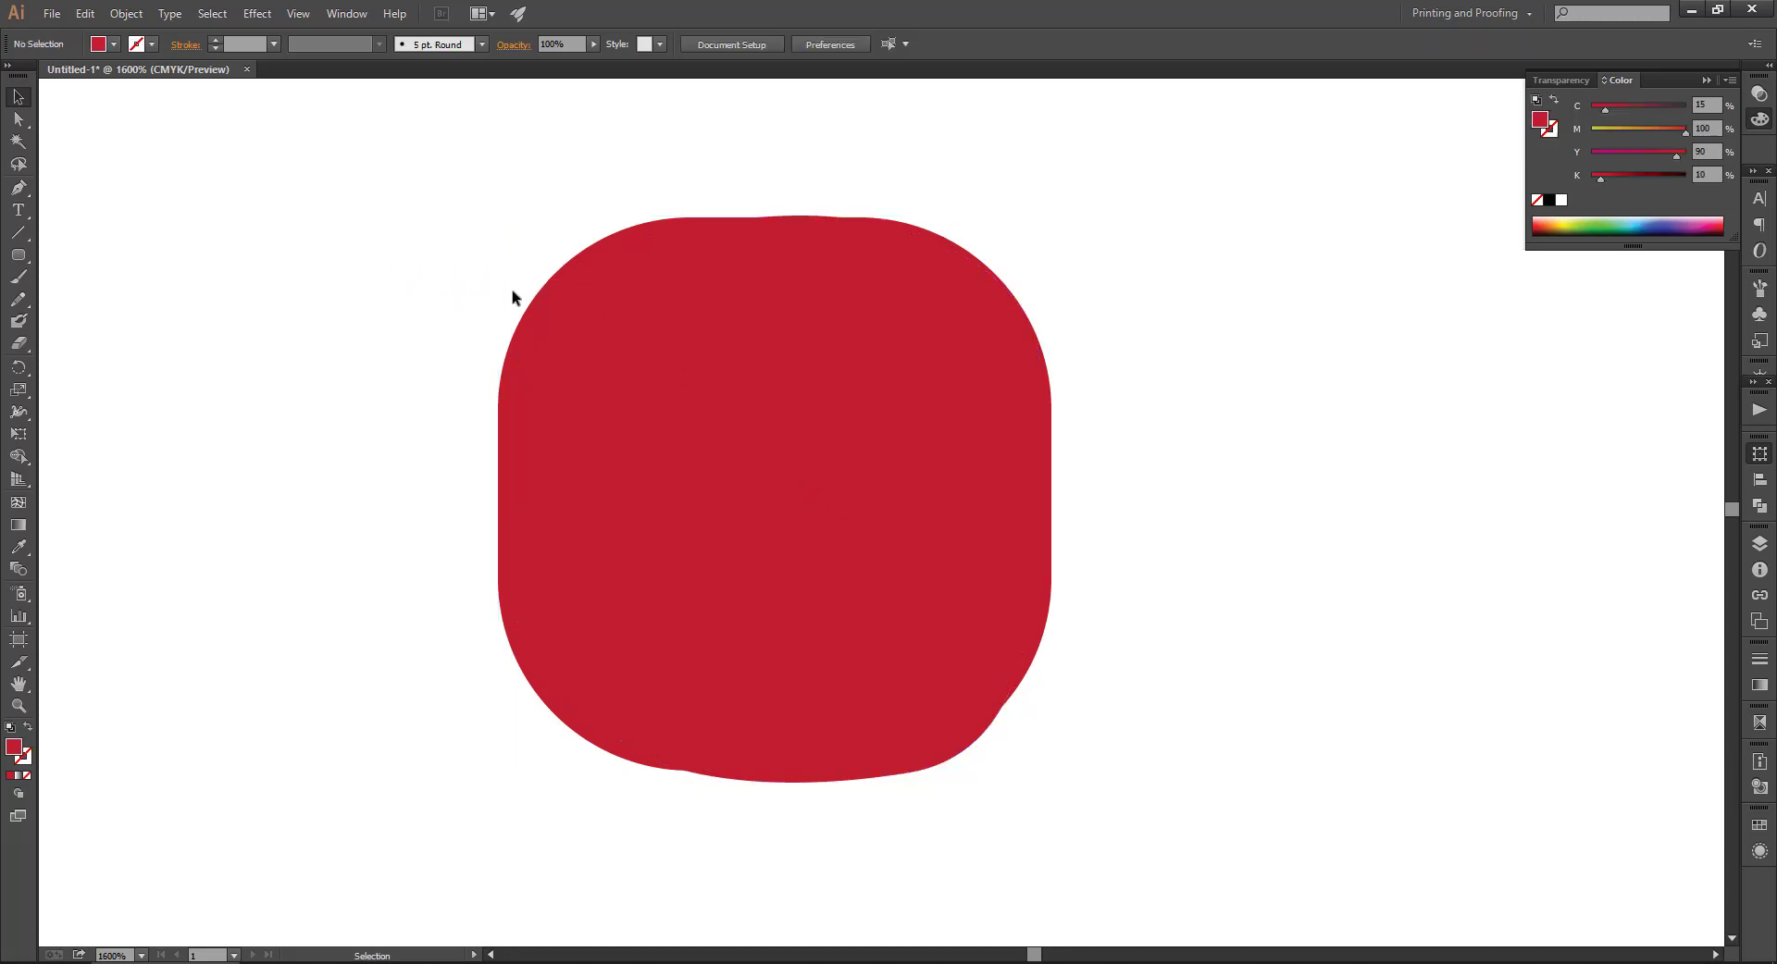